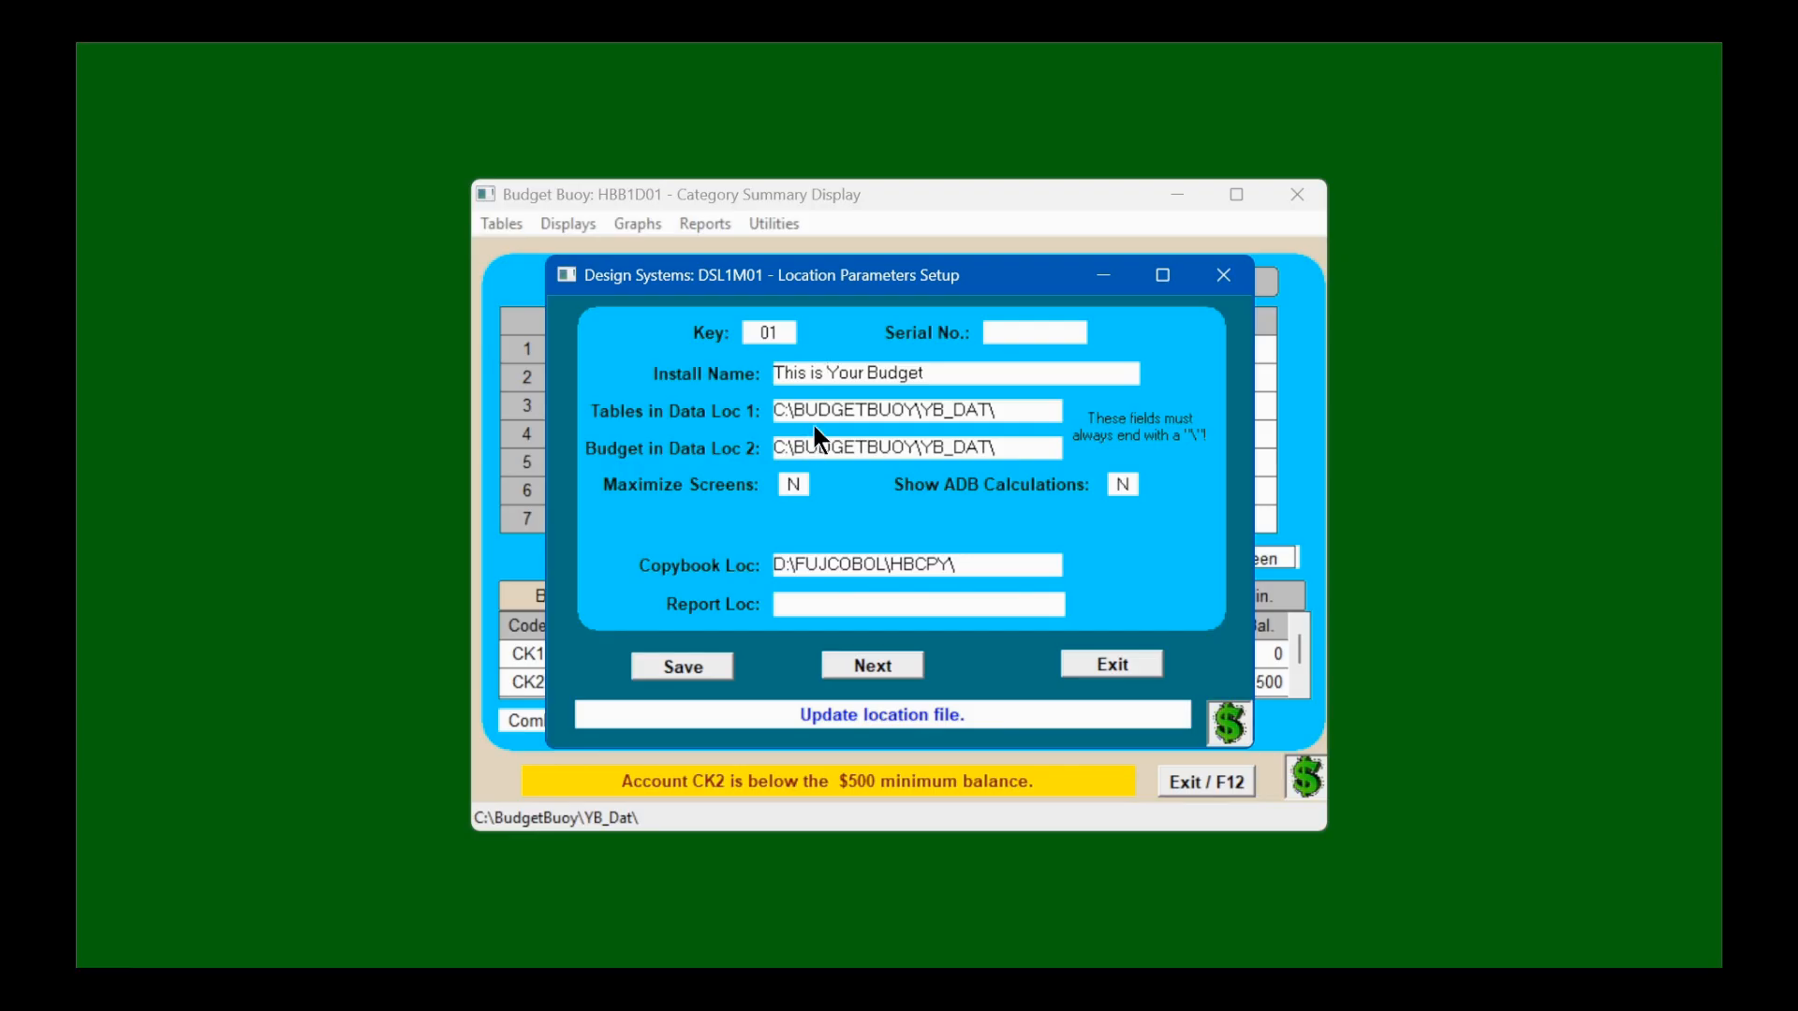
Step: Set Maximize Screens to Y for location 01, This is Your Budget, and save the location parameters
click(835, 450)
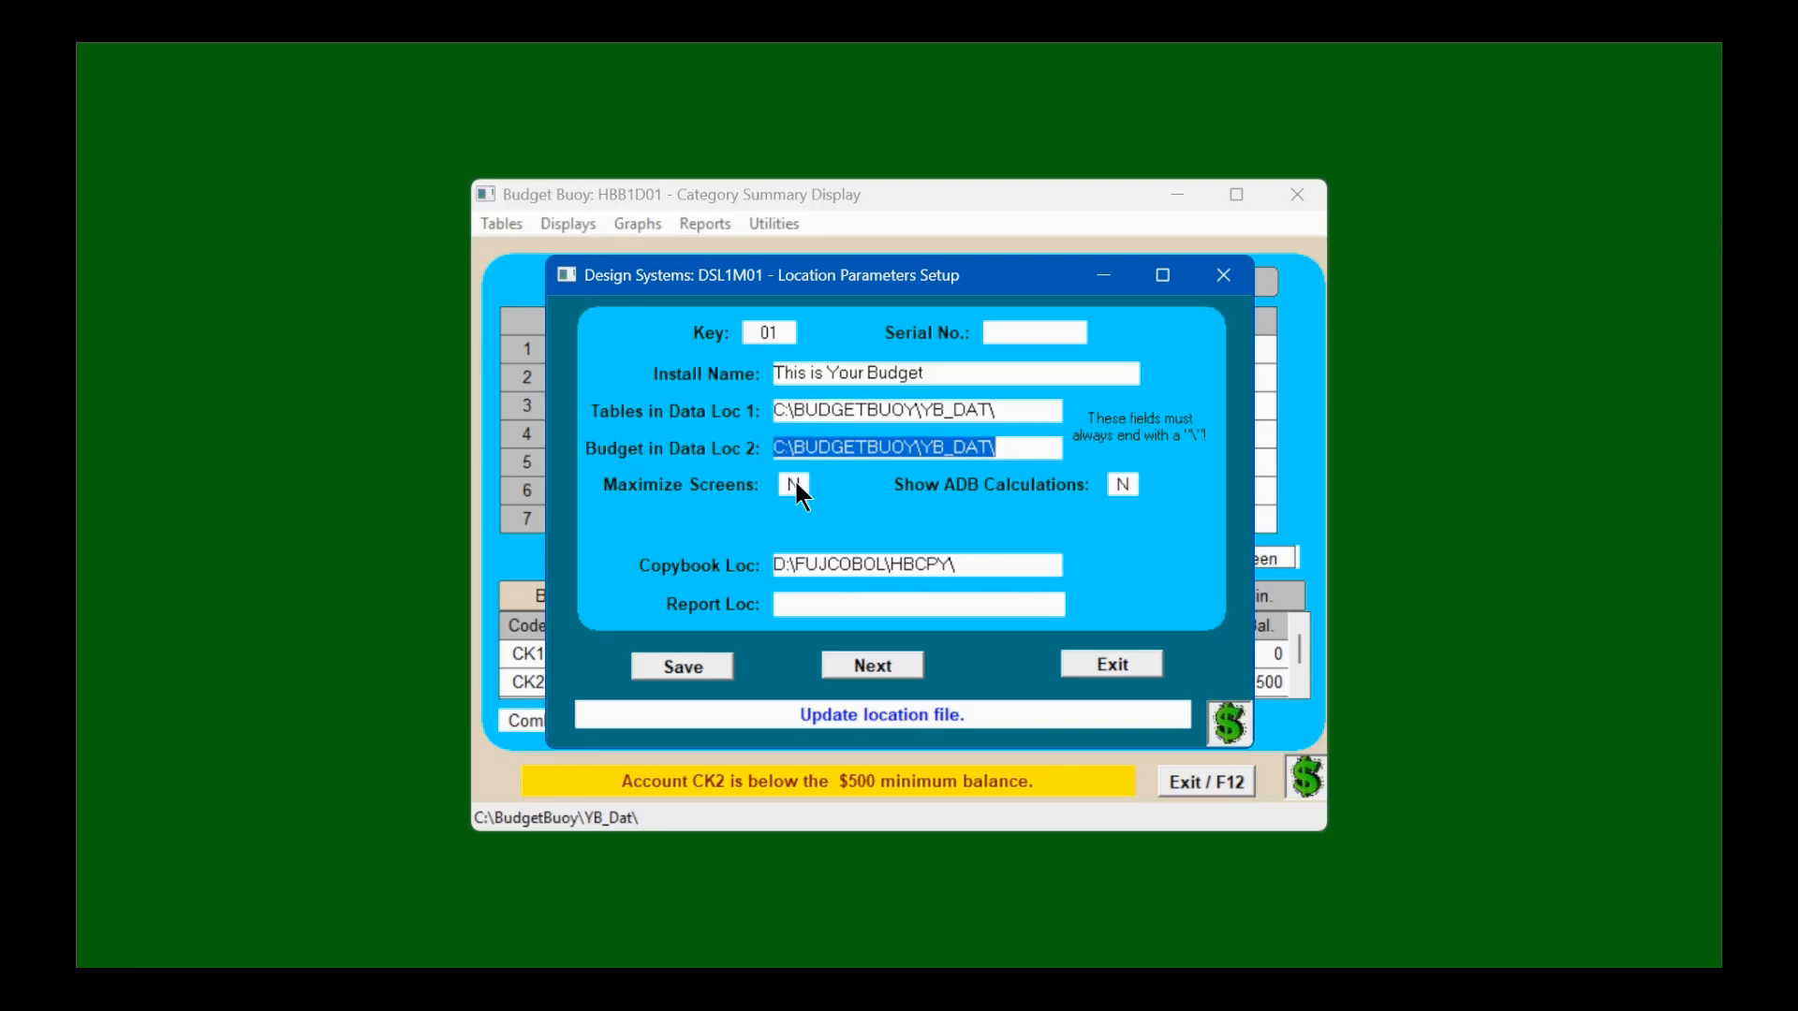
click(792, 481)
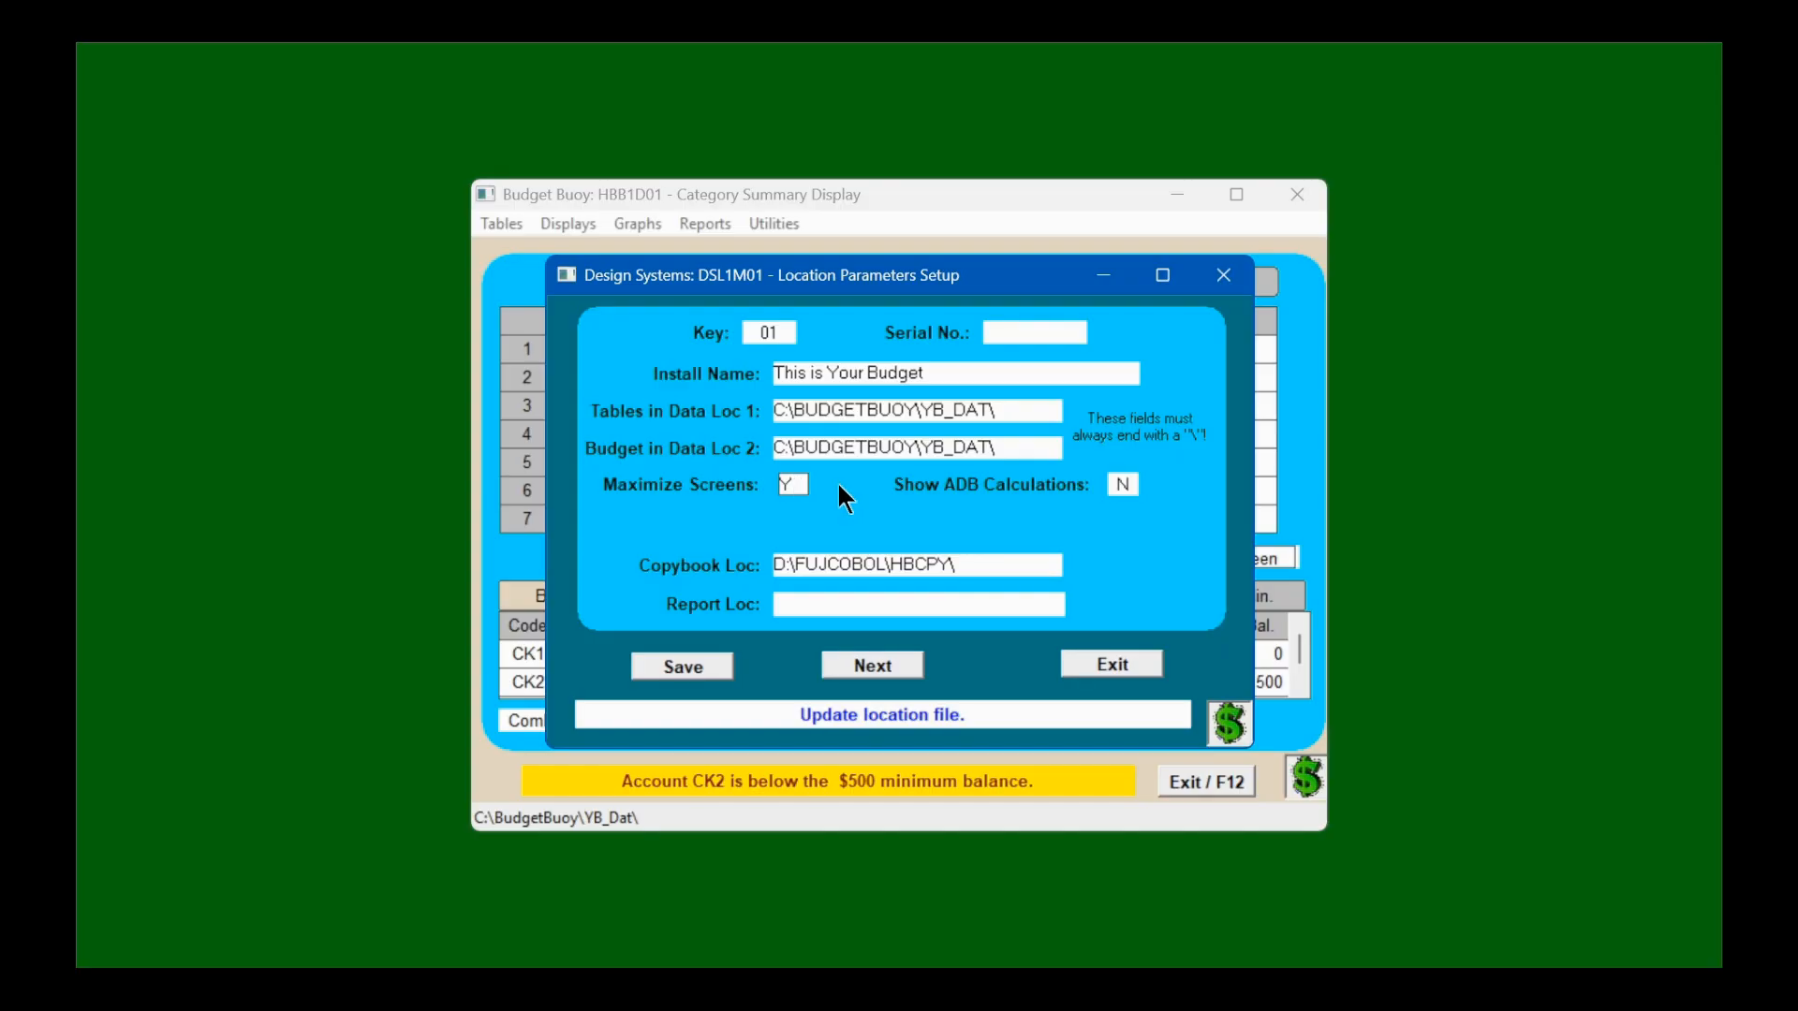
click(839, 483)
click(709, 671)
Step: Set Maximize Screens to Y for location 02, Budget Examples, save it, and leave the location setup
click(888, 668)
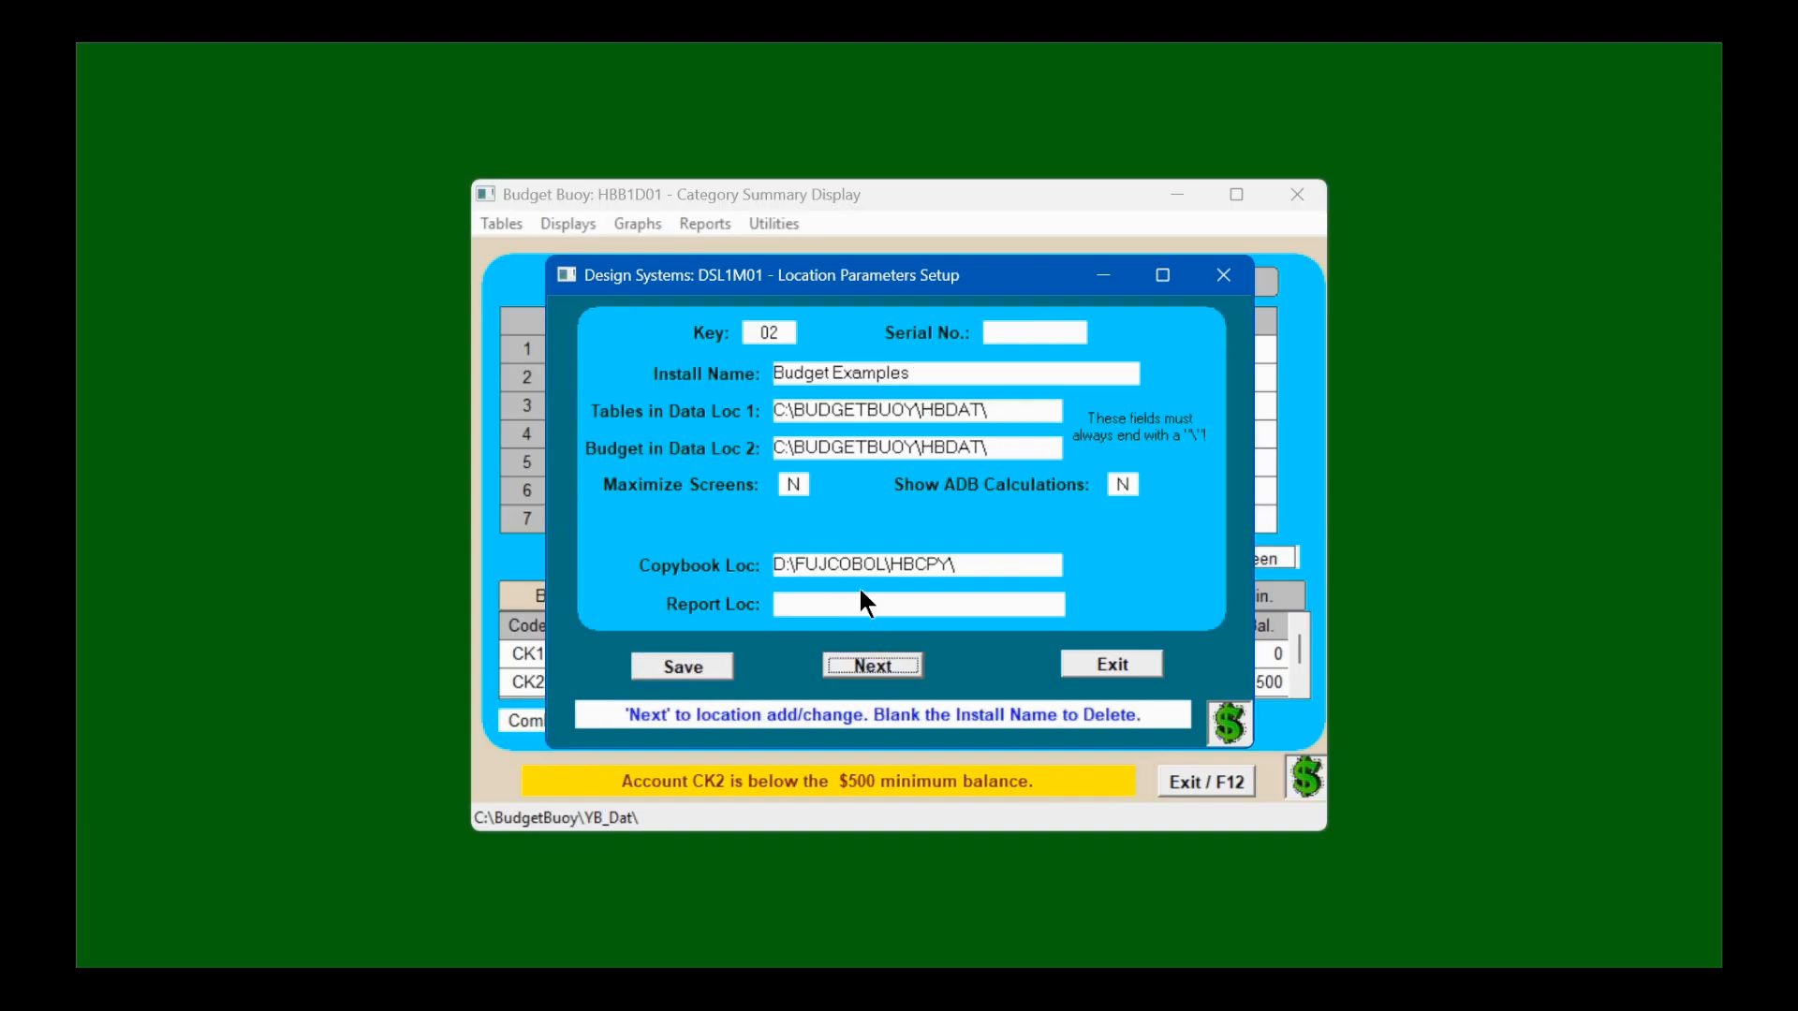
click(792, 478)
text(Y)
click(697, 665)
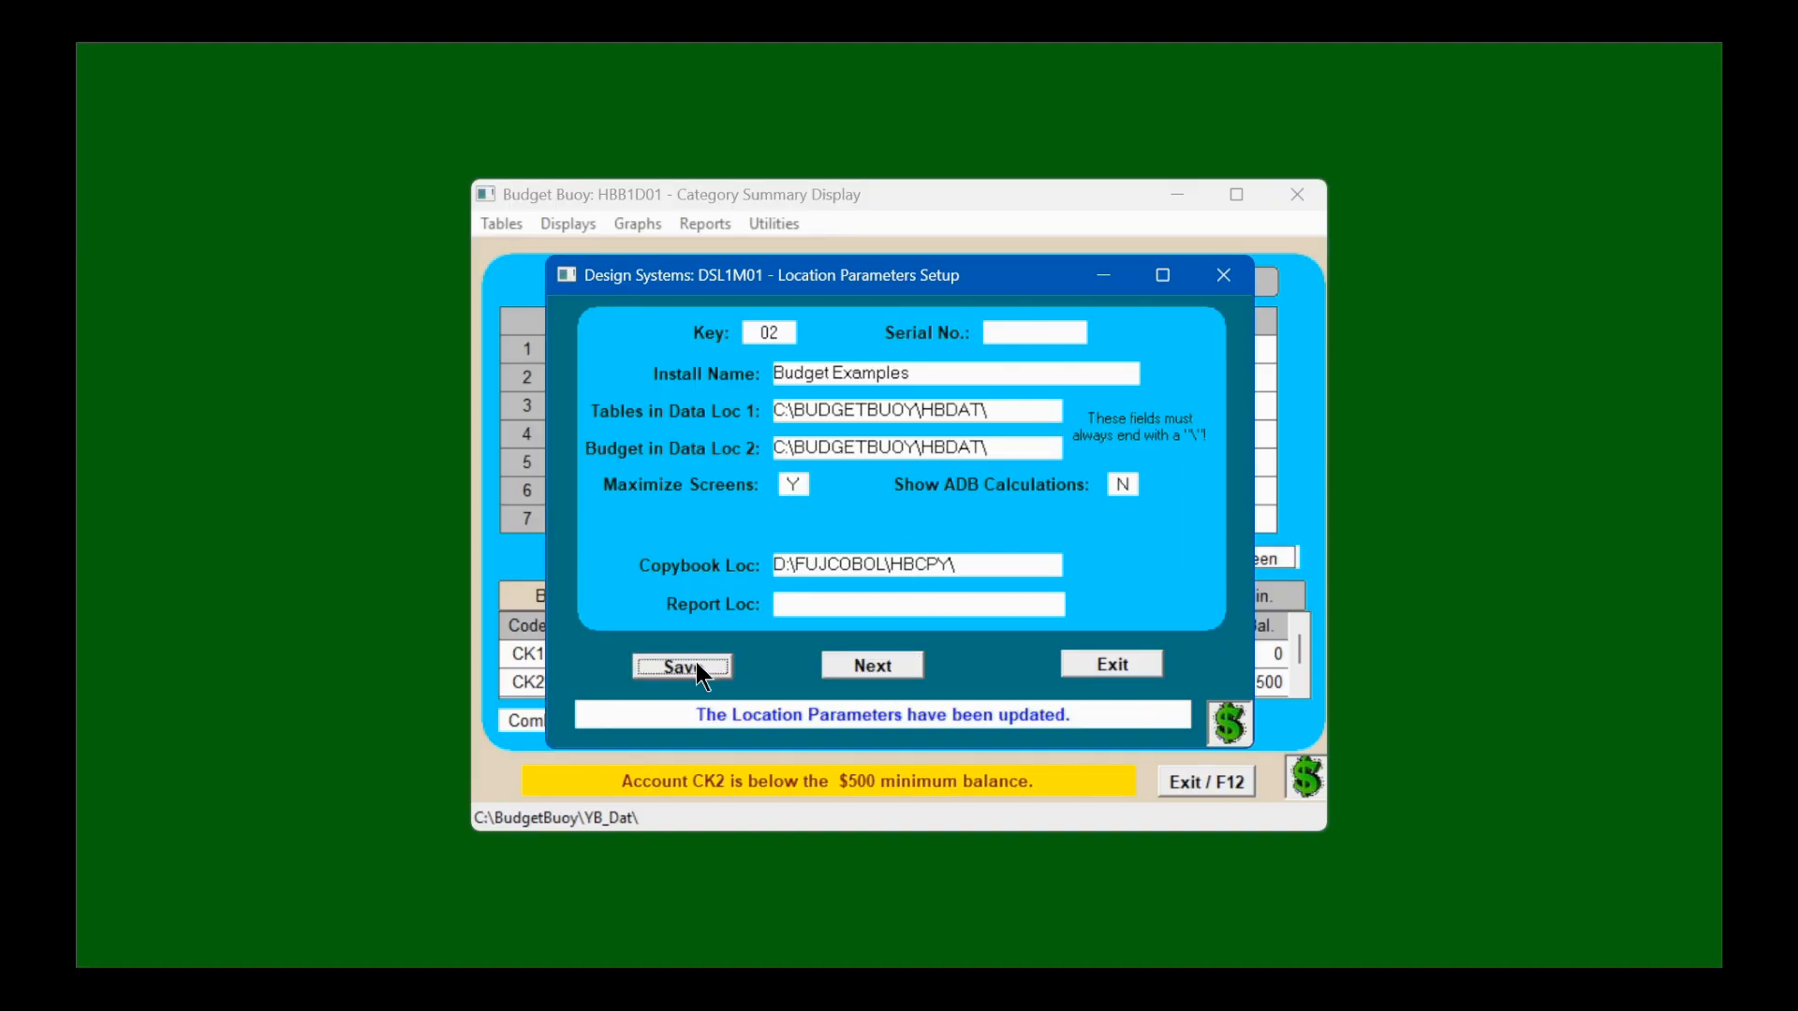
click(852, 660)
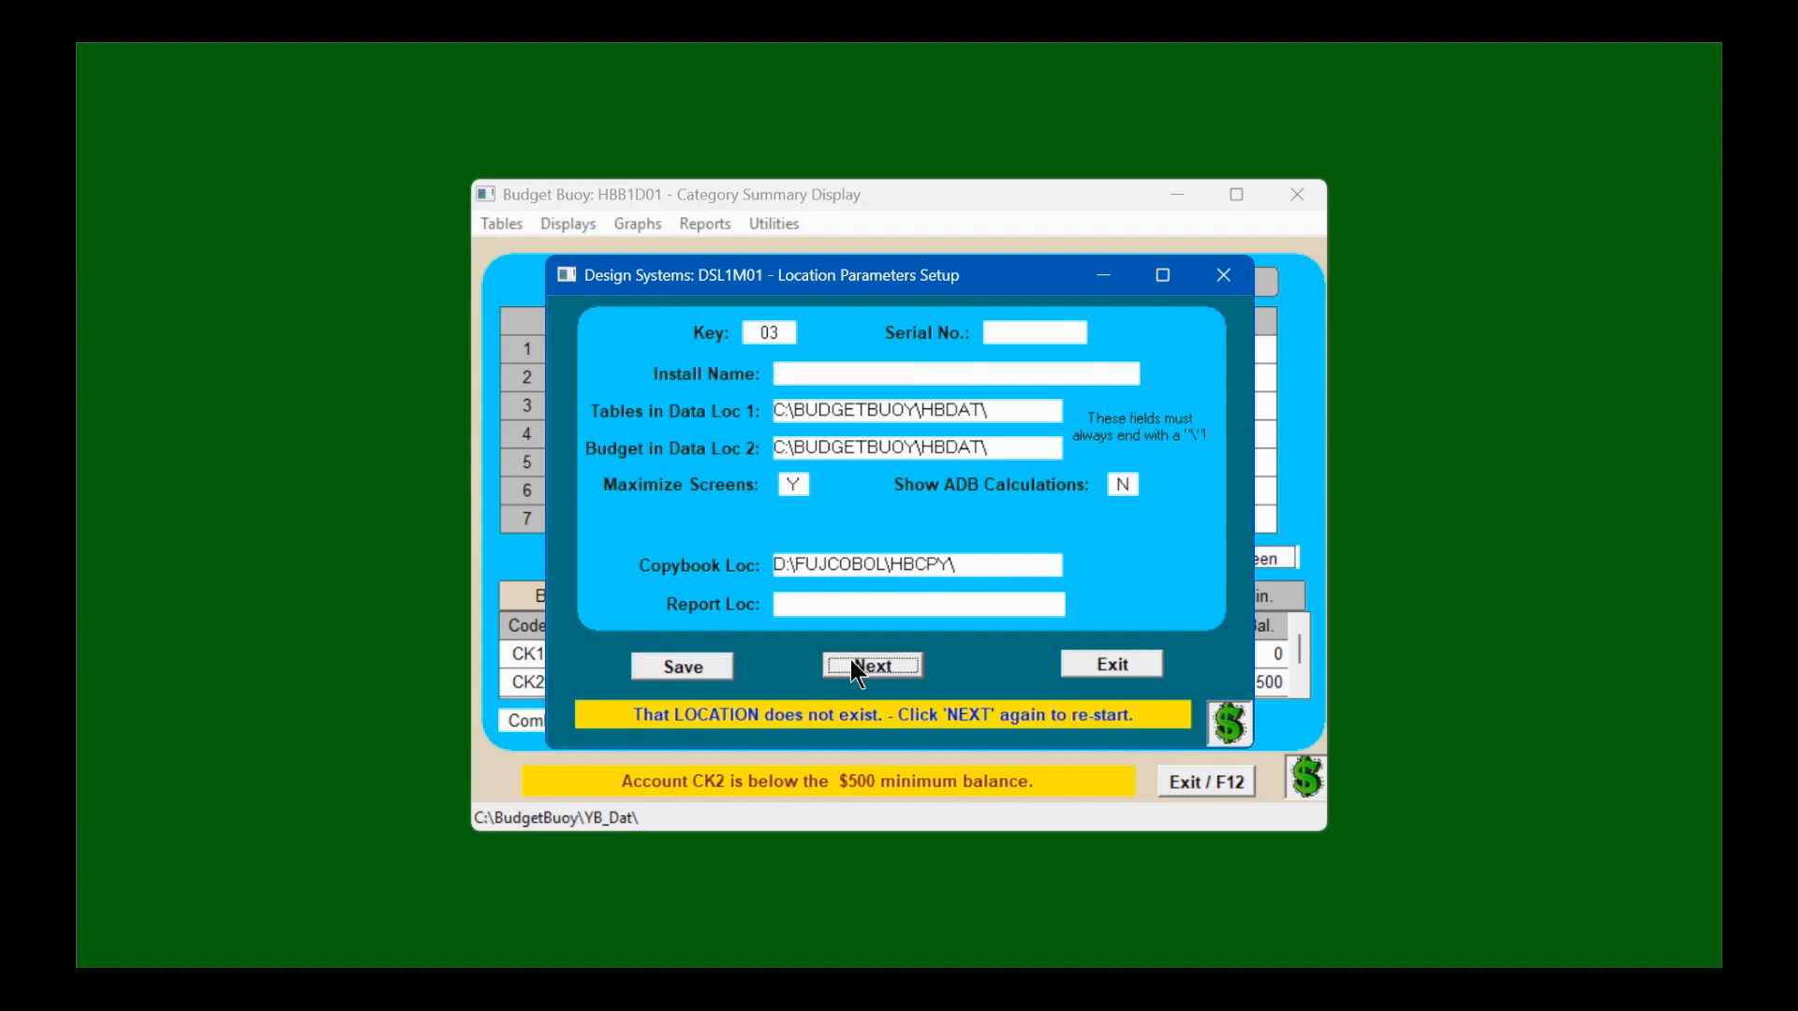
click(1101, 662)
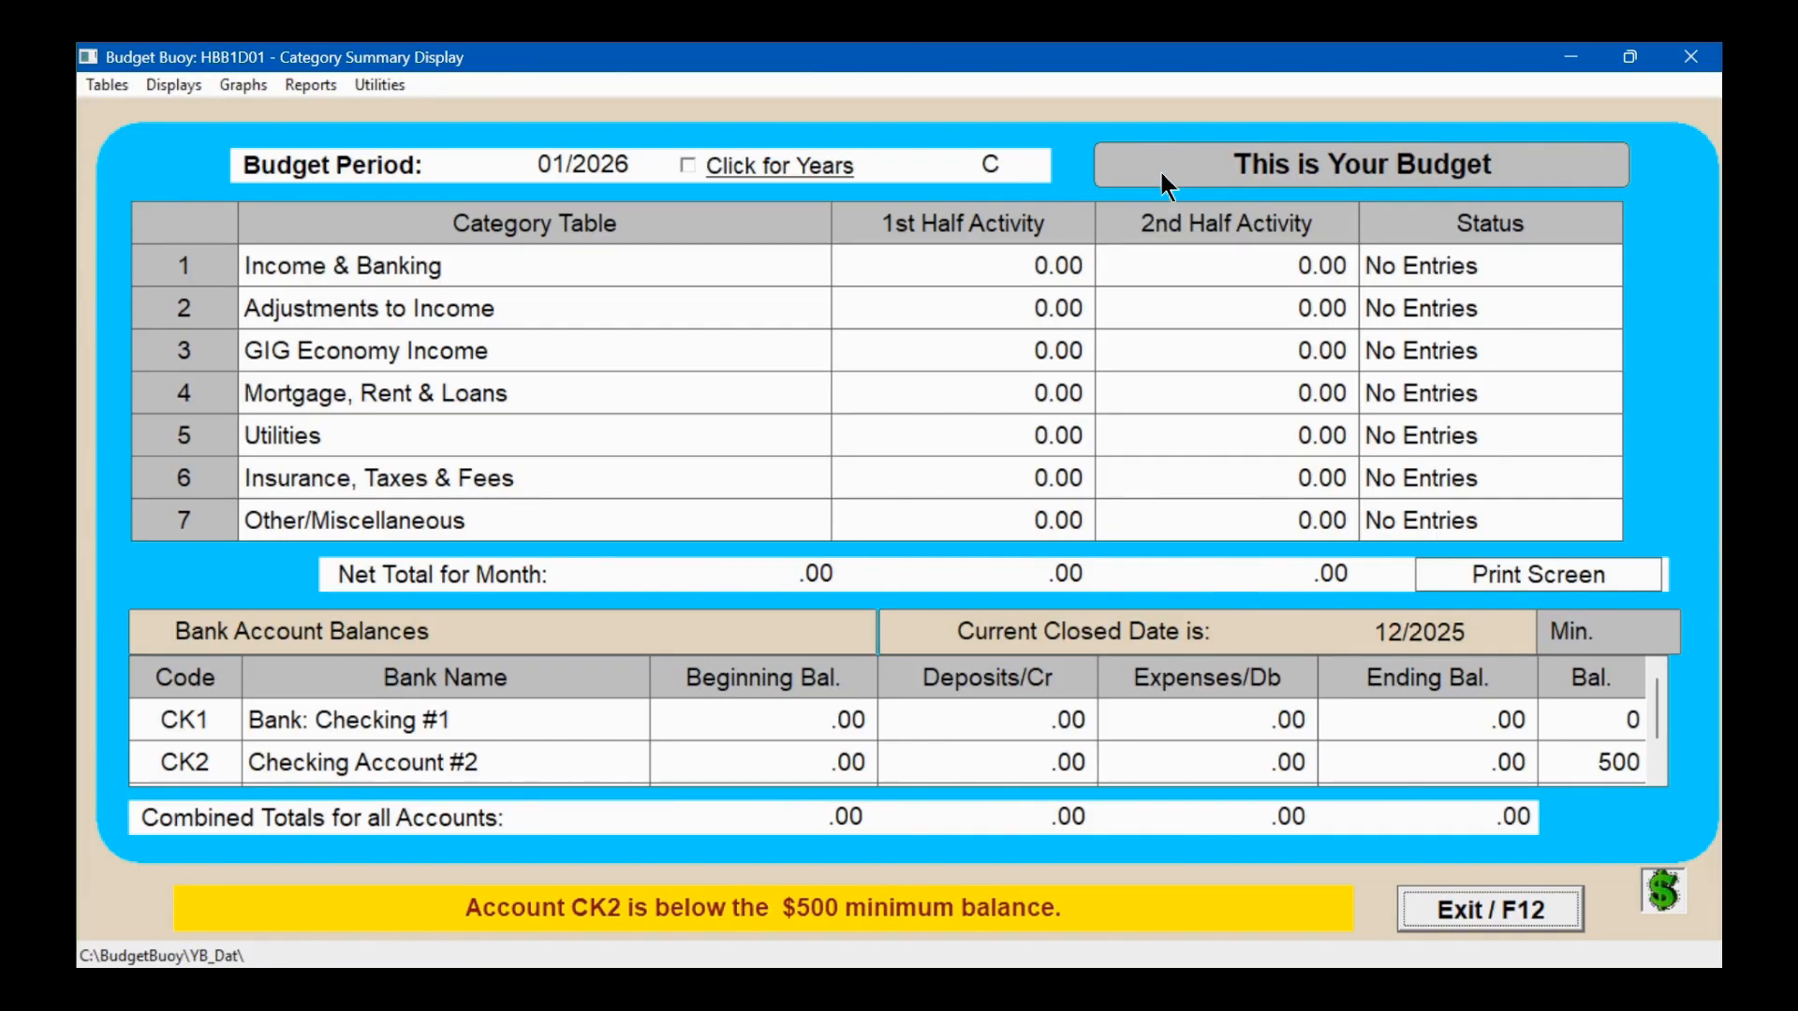
Step: Open the CK1 entry of table 923, Bank Codes, for modification in This is Your Budget
click(1162, 176)
click(1161, 176)
click(94, 85)
click(167, 139)
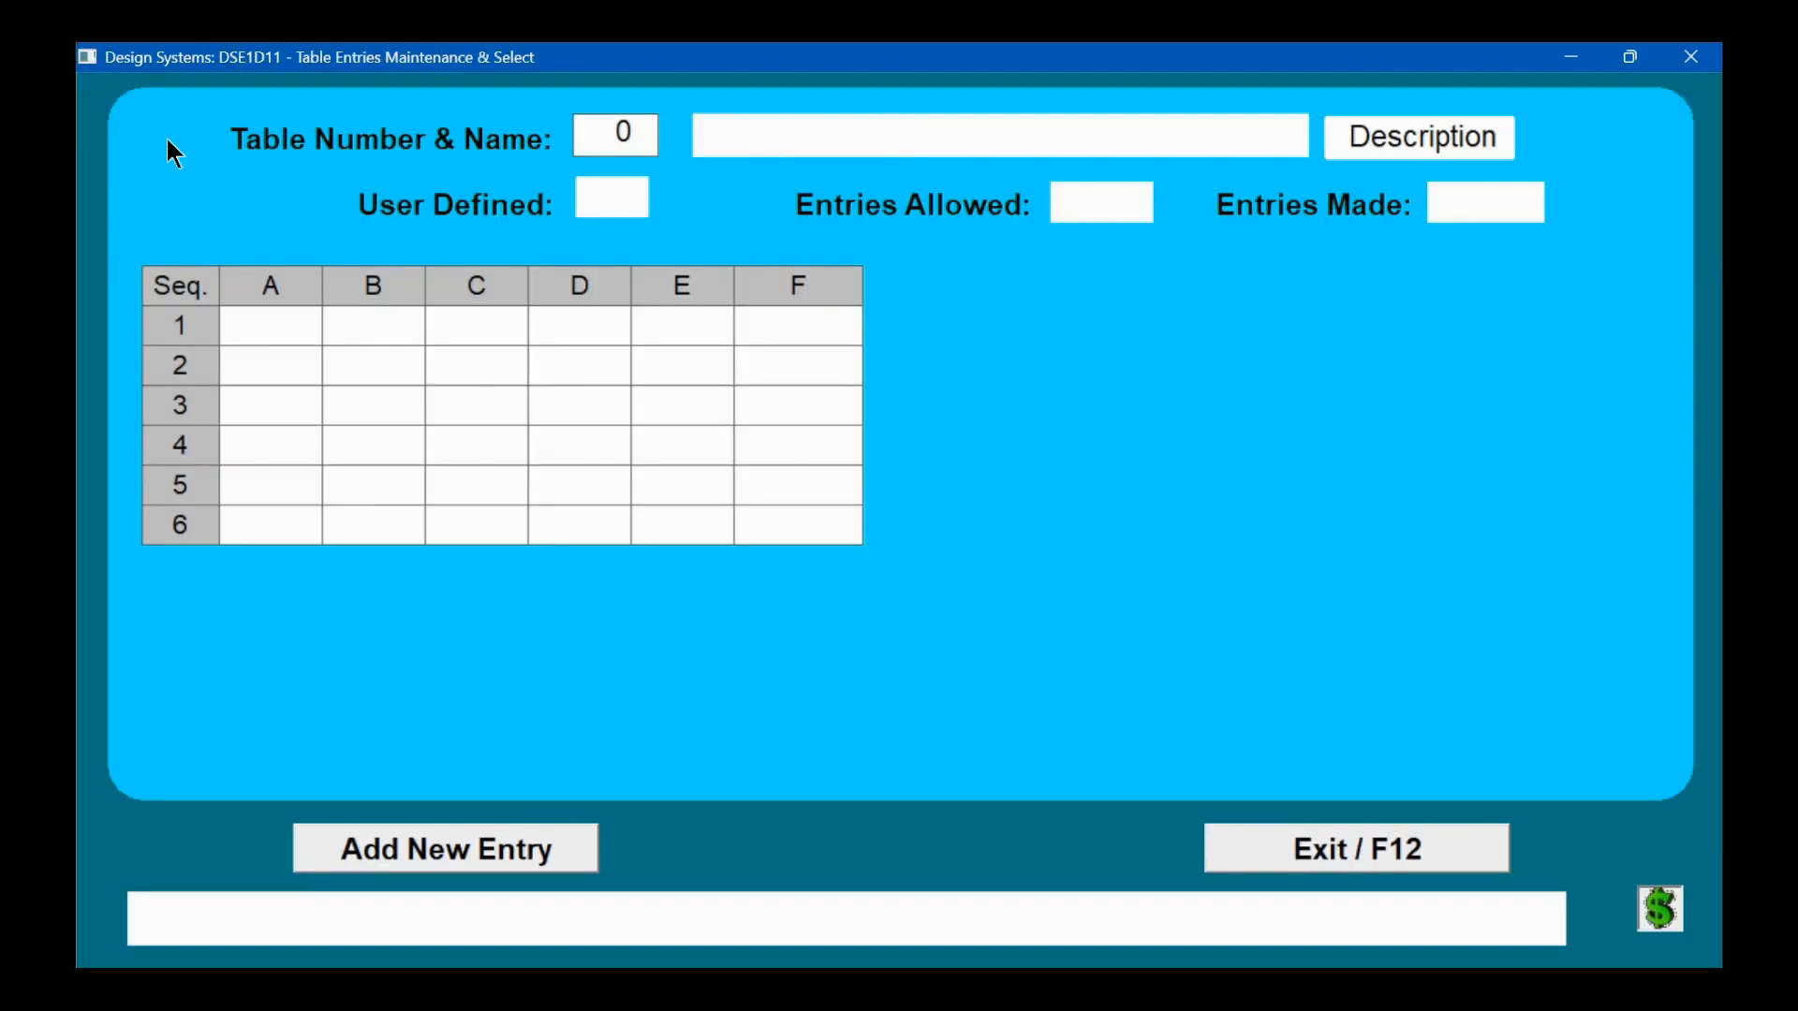
text(923)
key(Return)
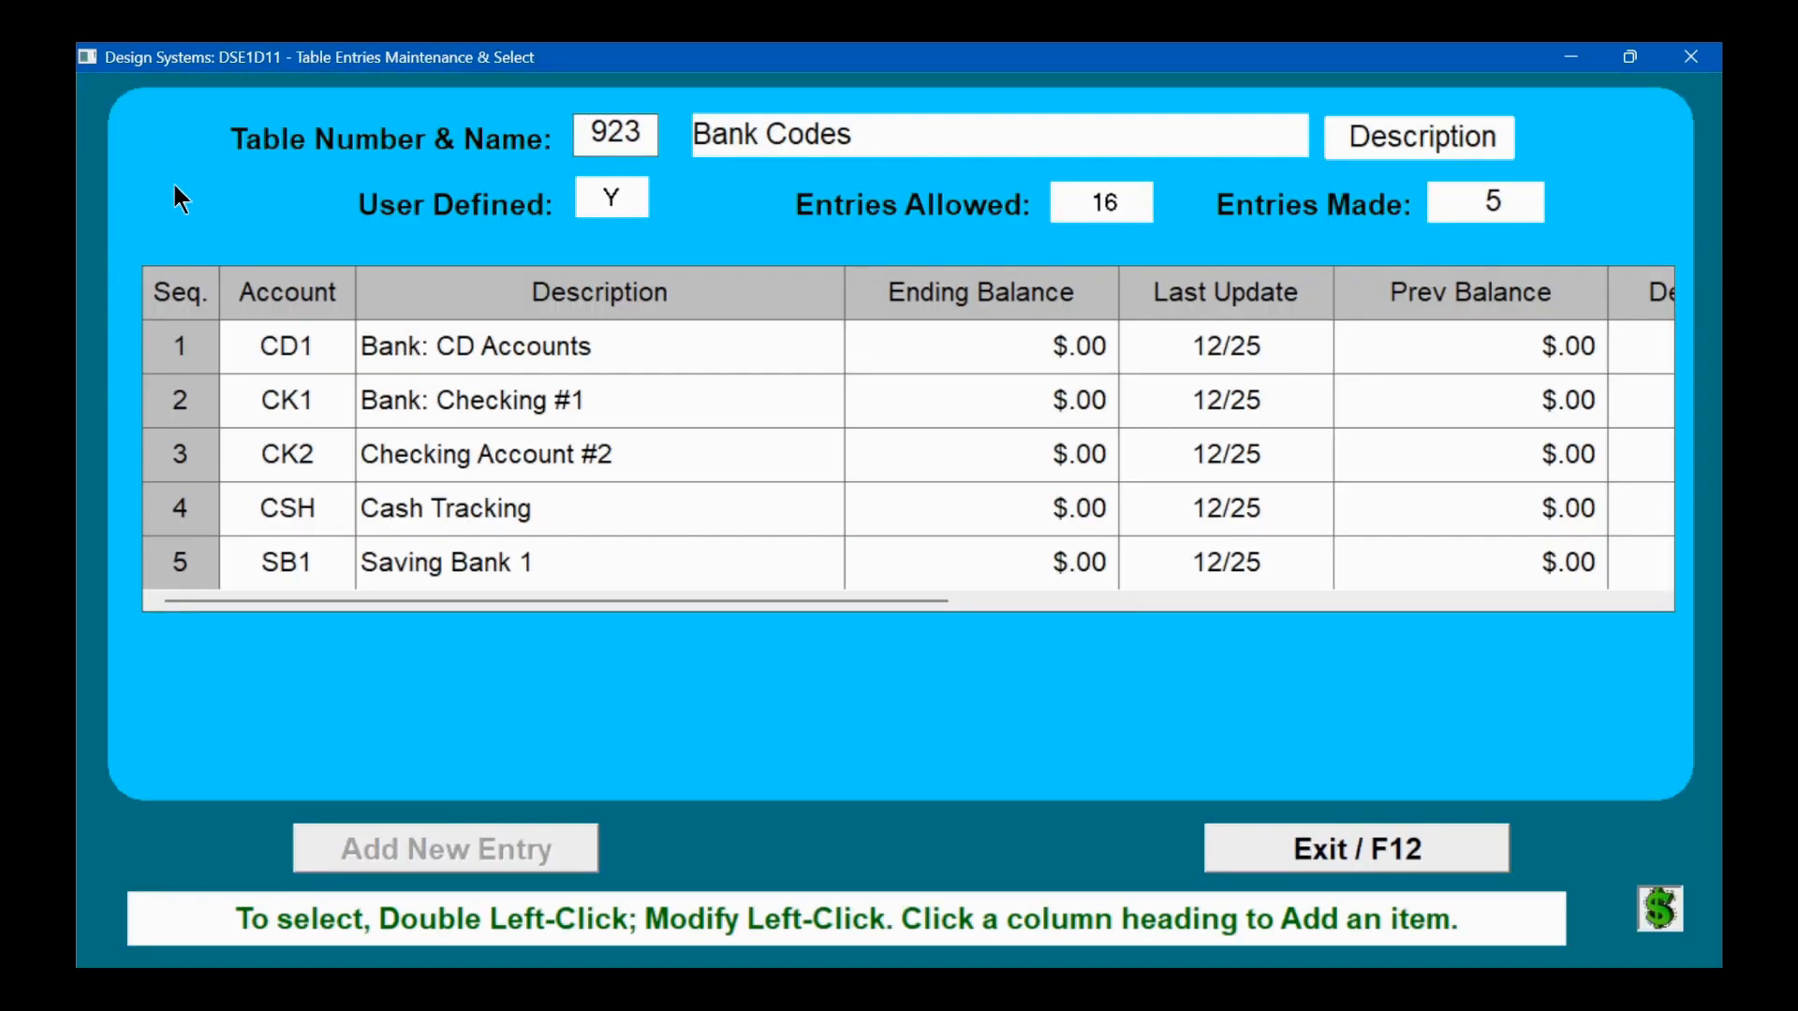
click(275, 412)
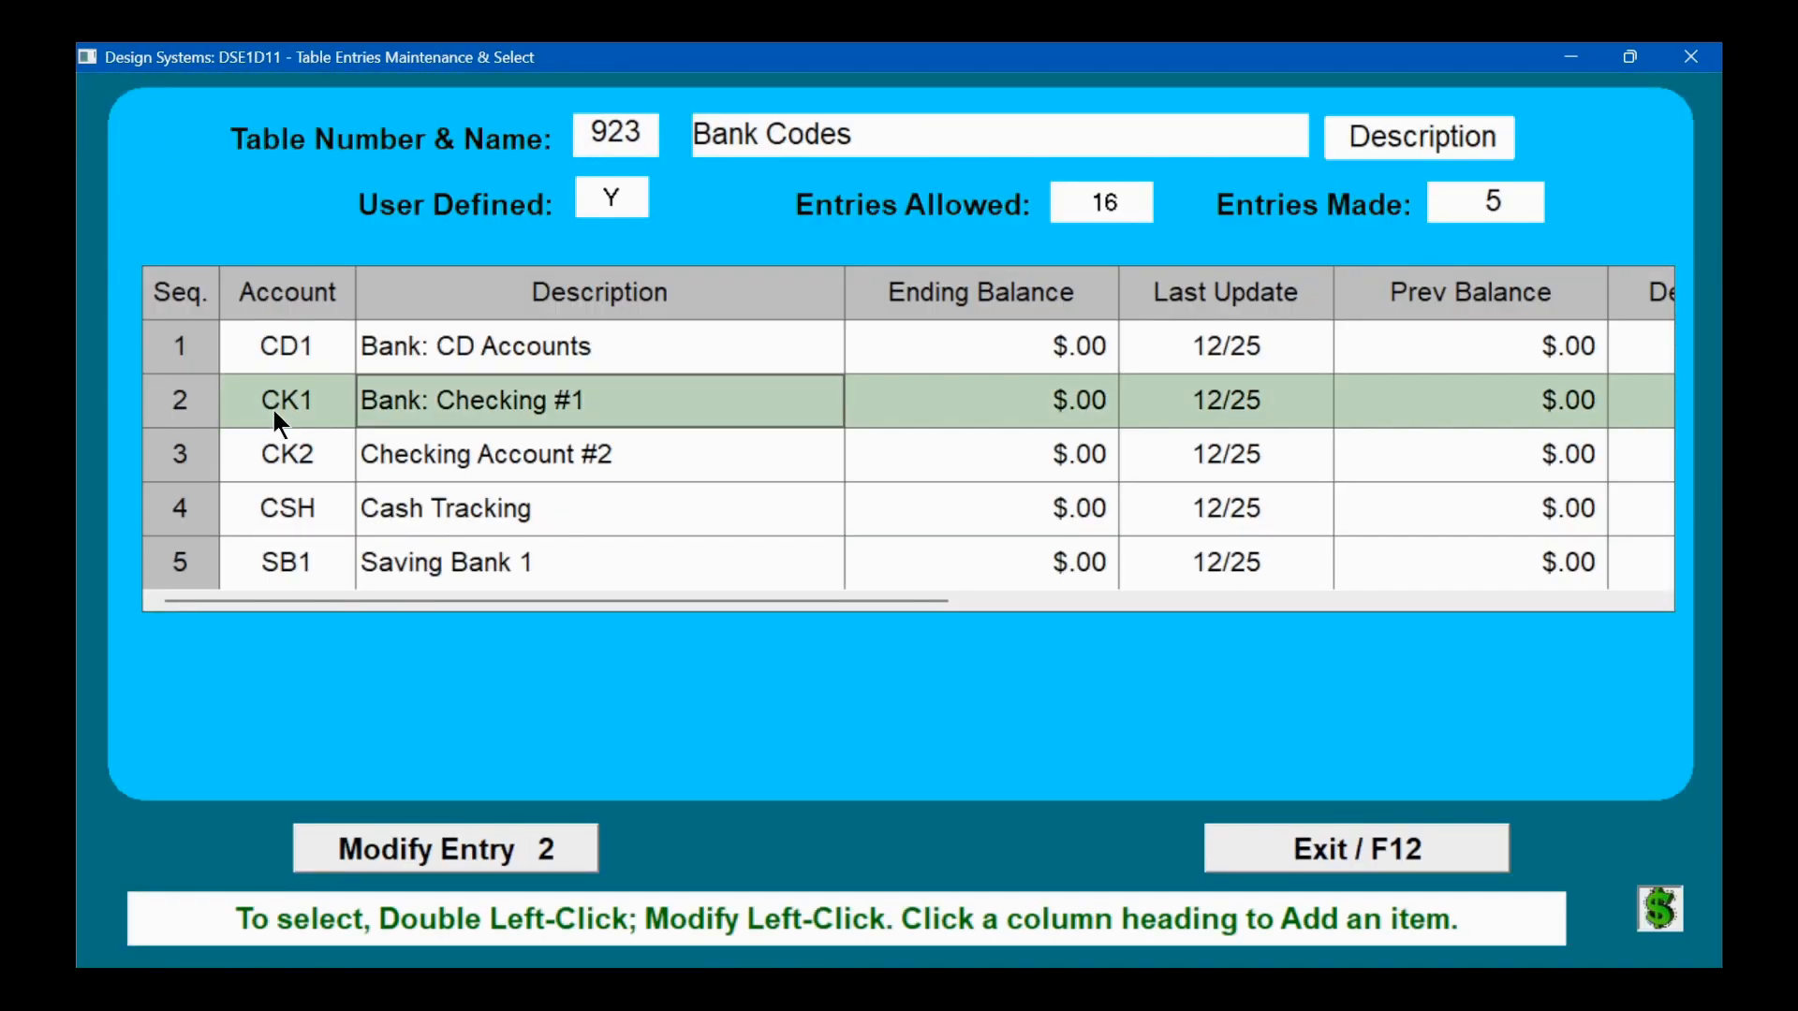
click(448, 856)
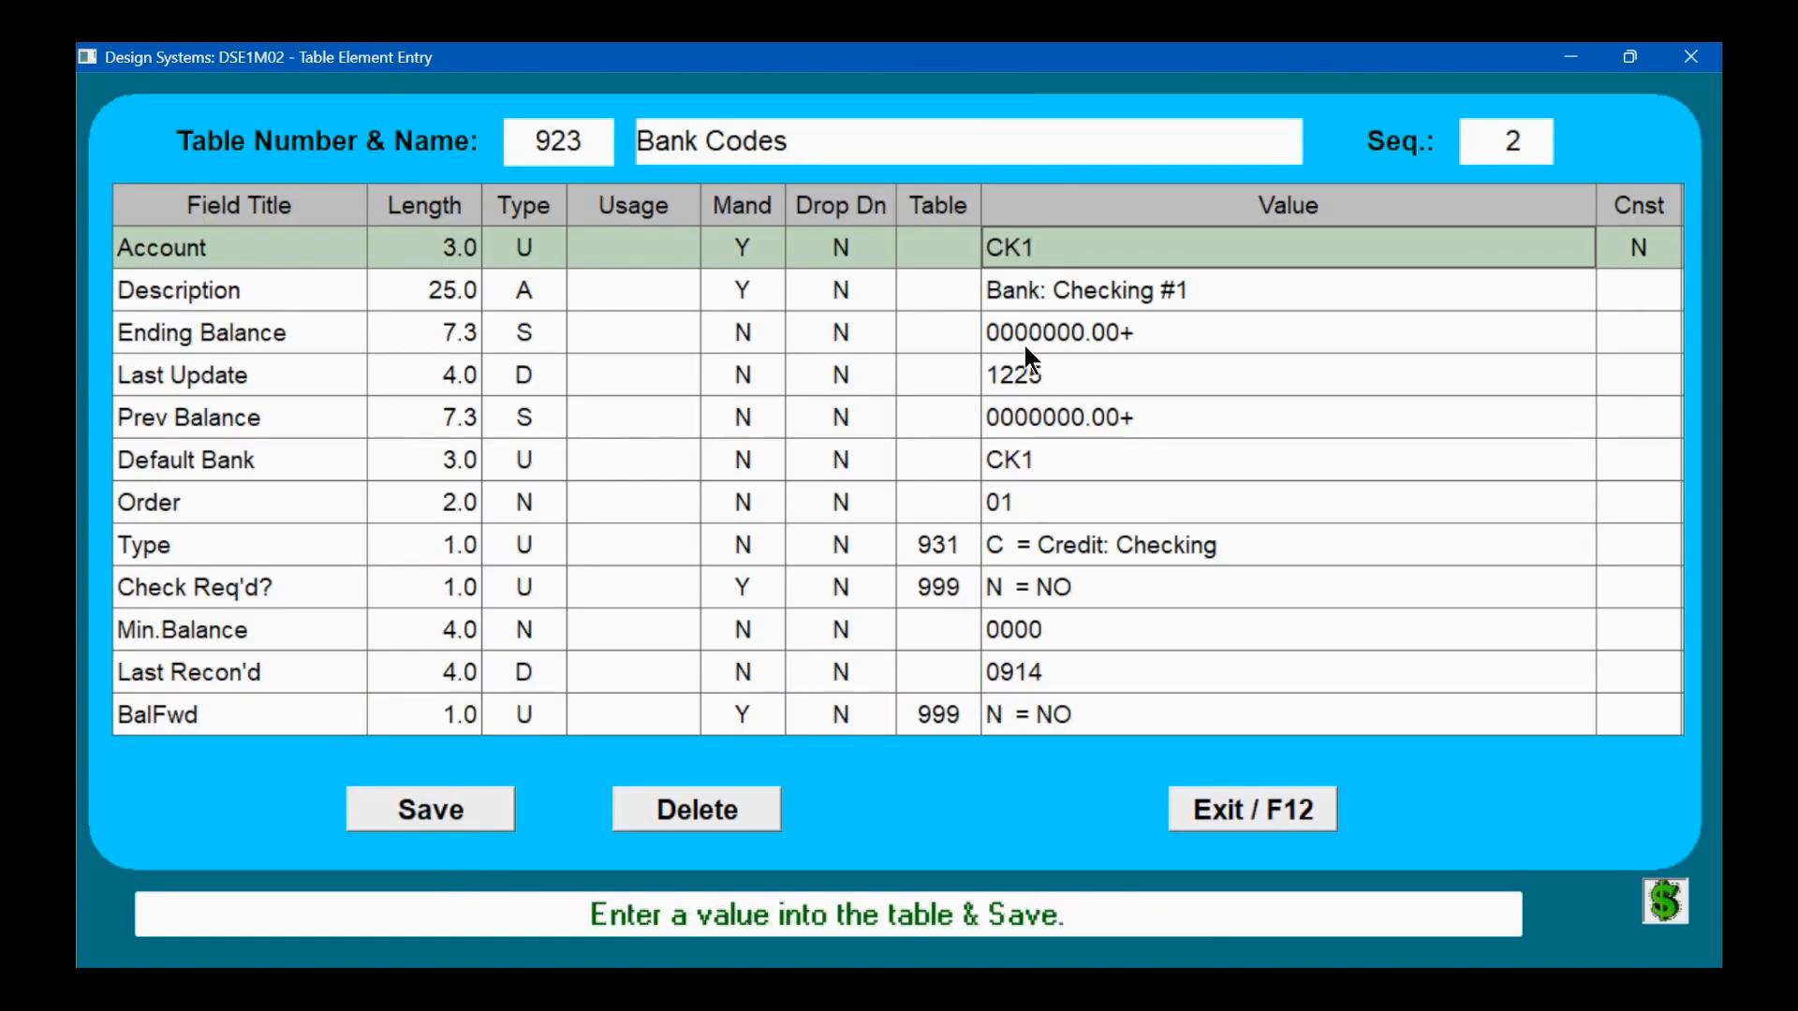
Step: Set the description of bank account CK1 to "Your Bank Name"
click(1020, 290)
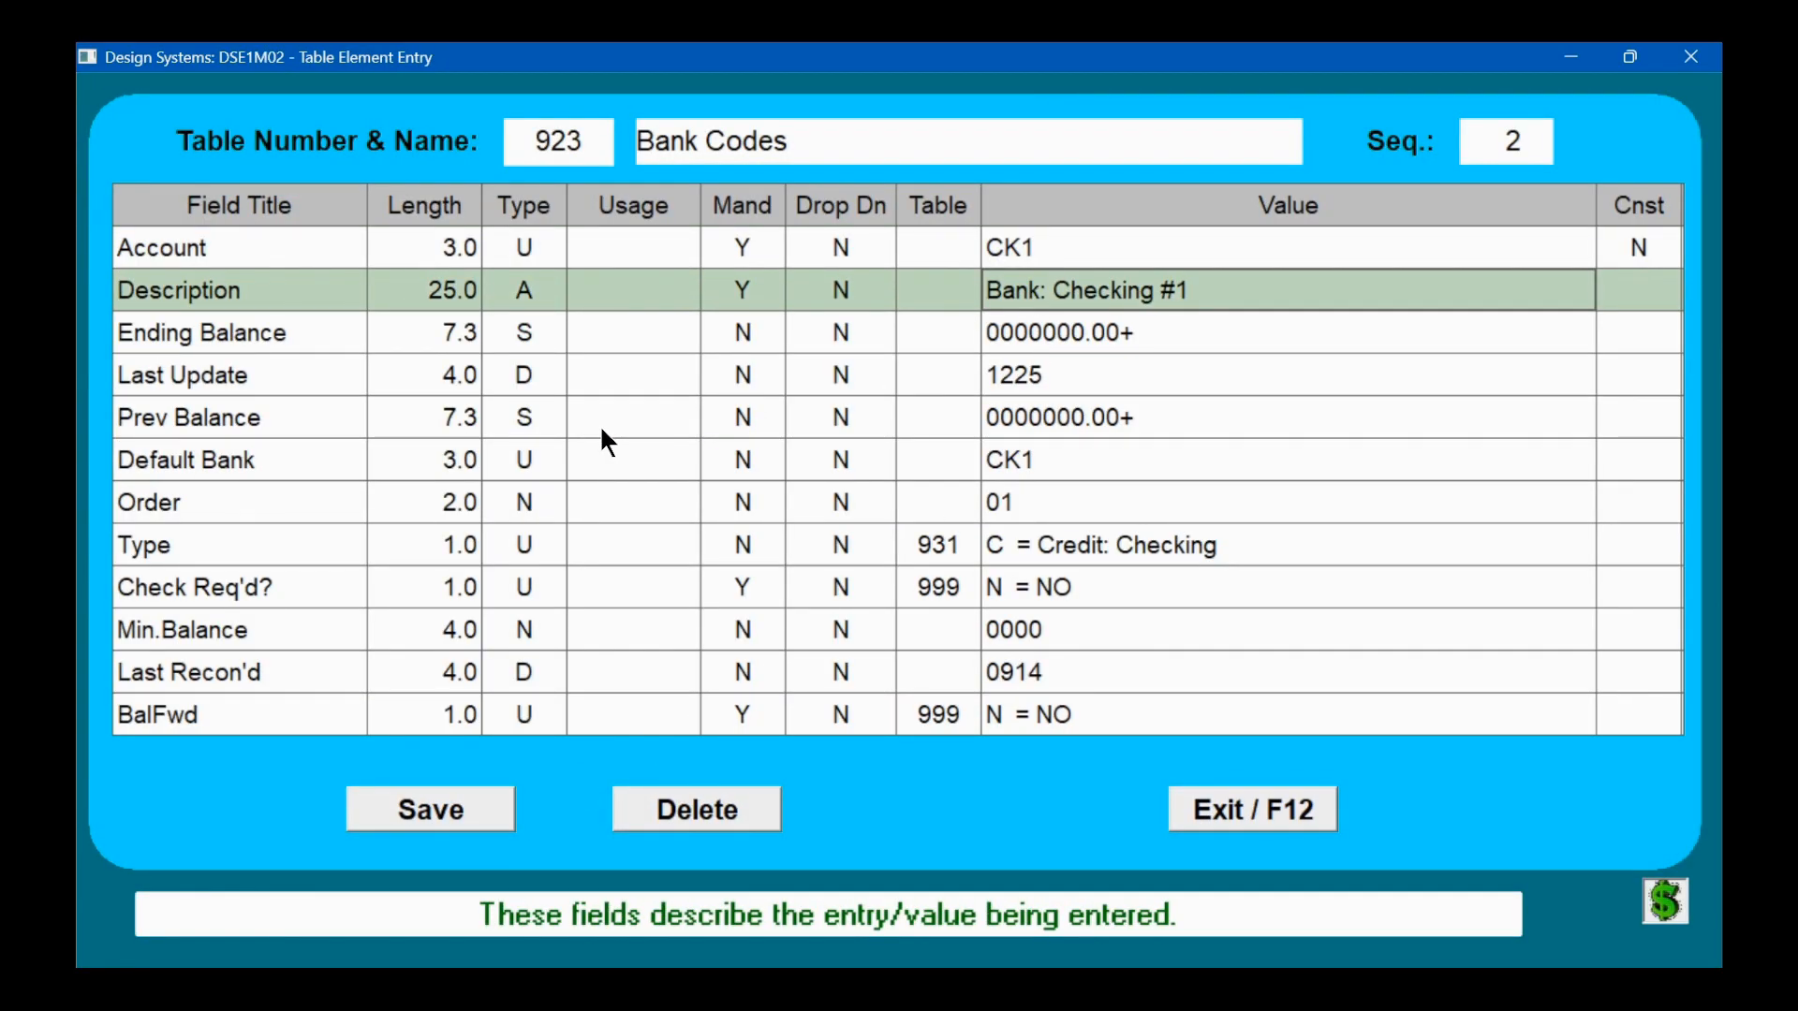
text(Your Bank NBame)
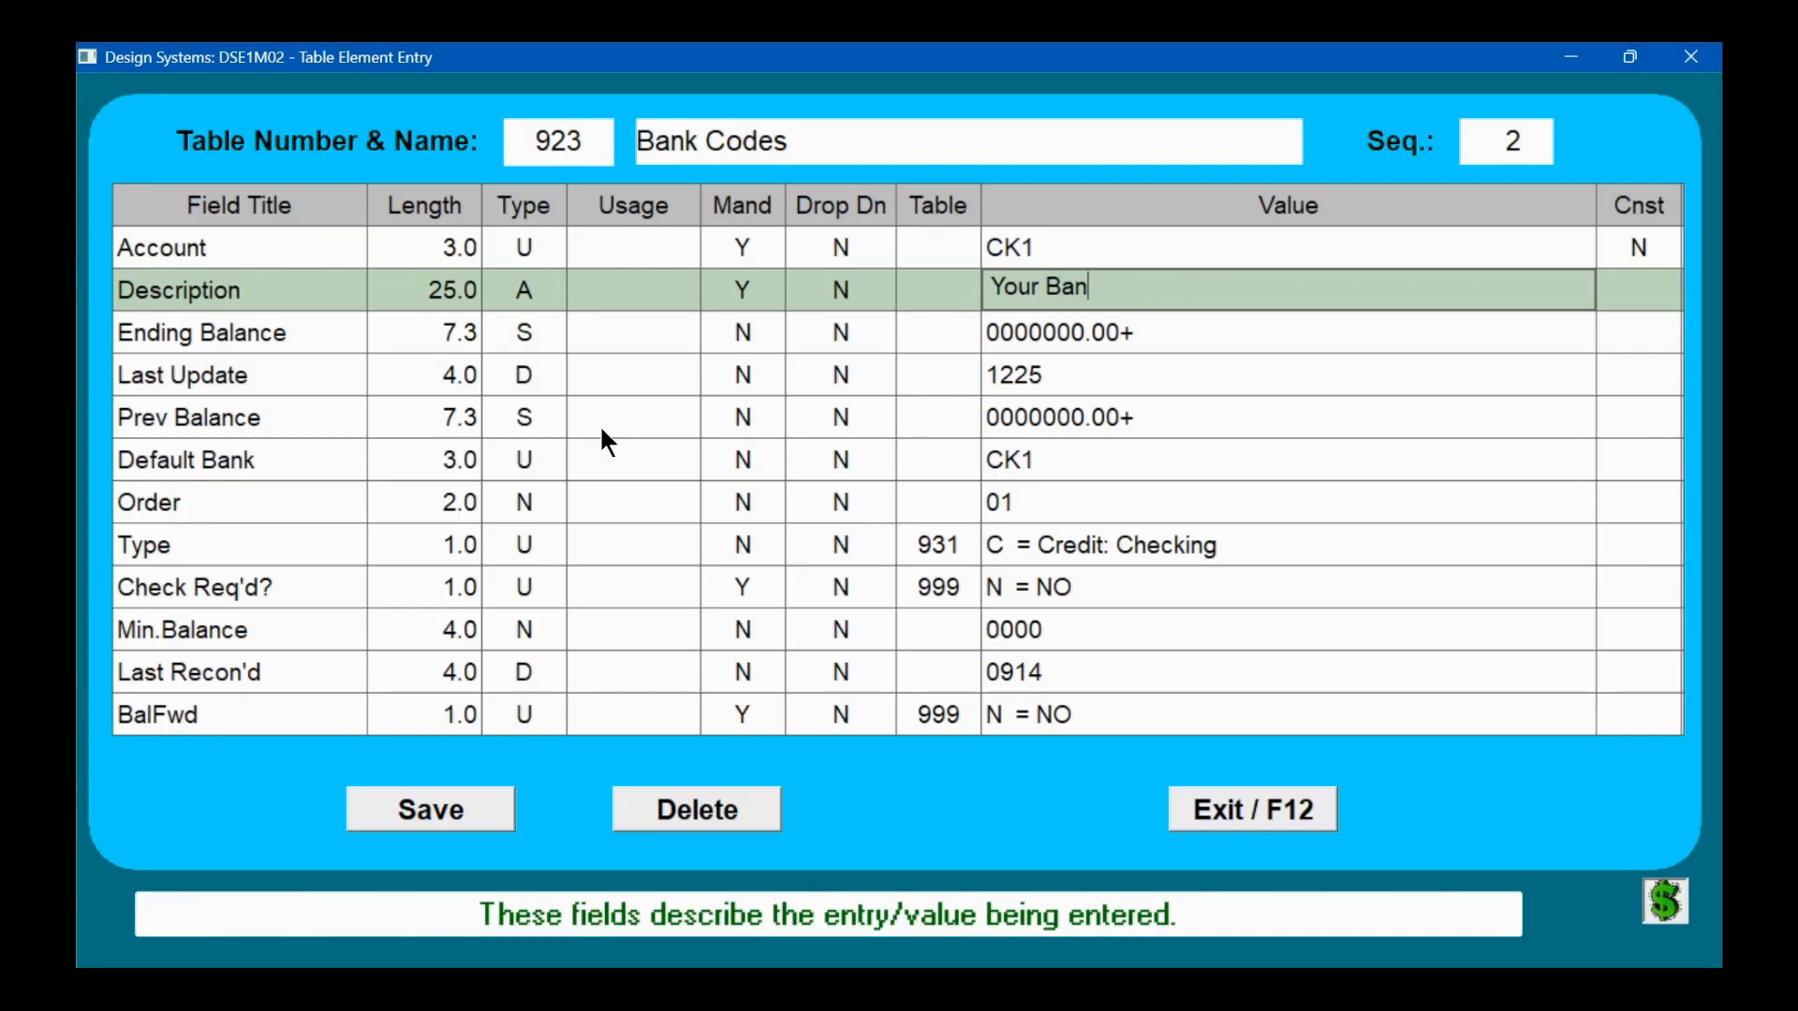
key(BackSpace)
key(BackSpace)
key(BackSpace)
key(BackSpace)
text(ame)
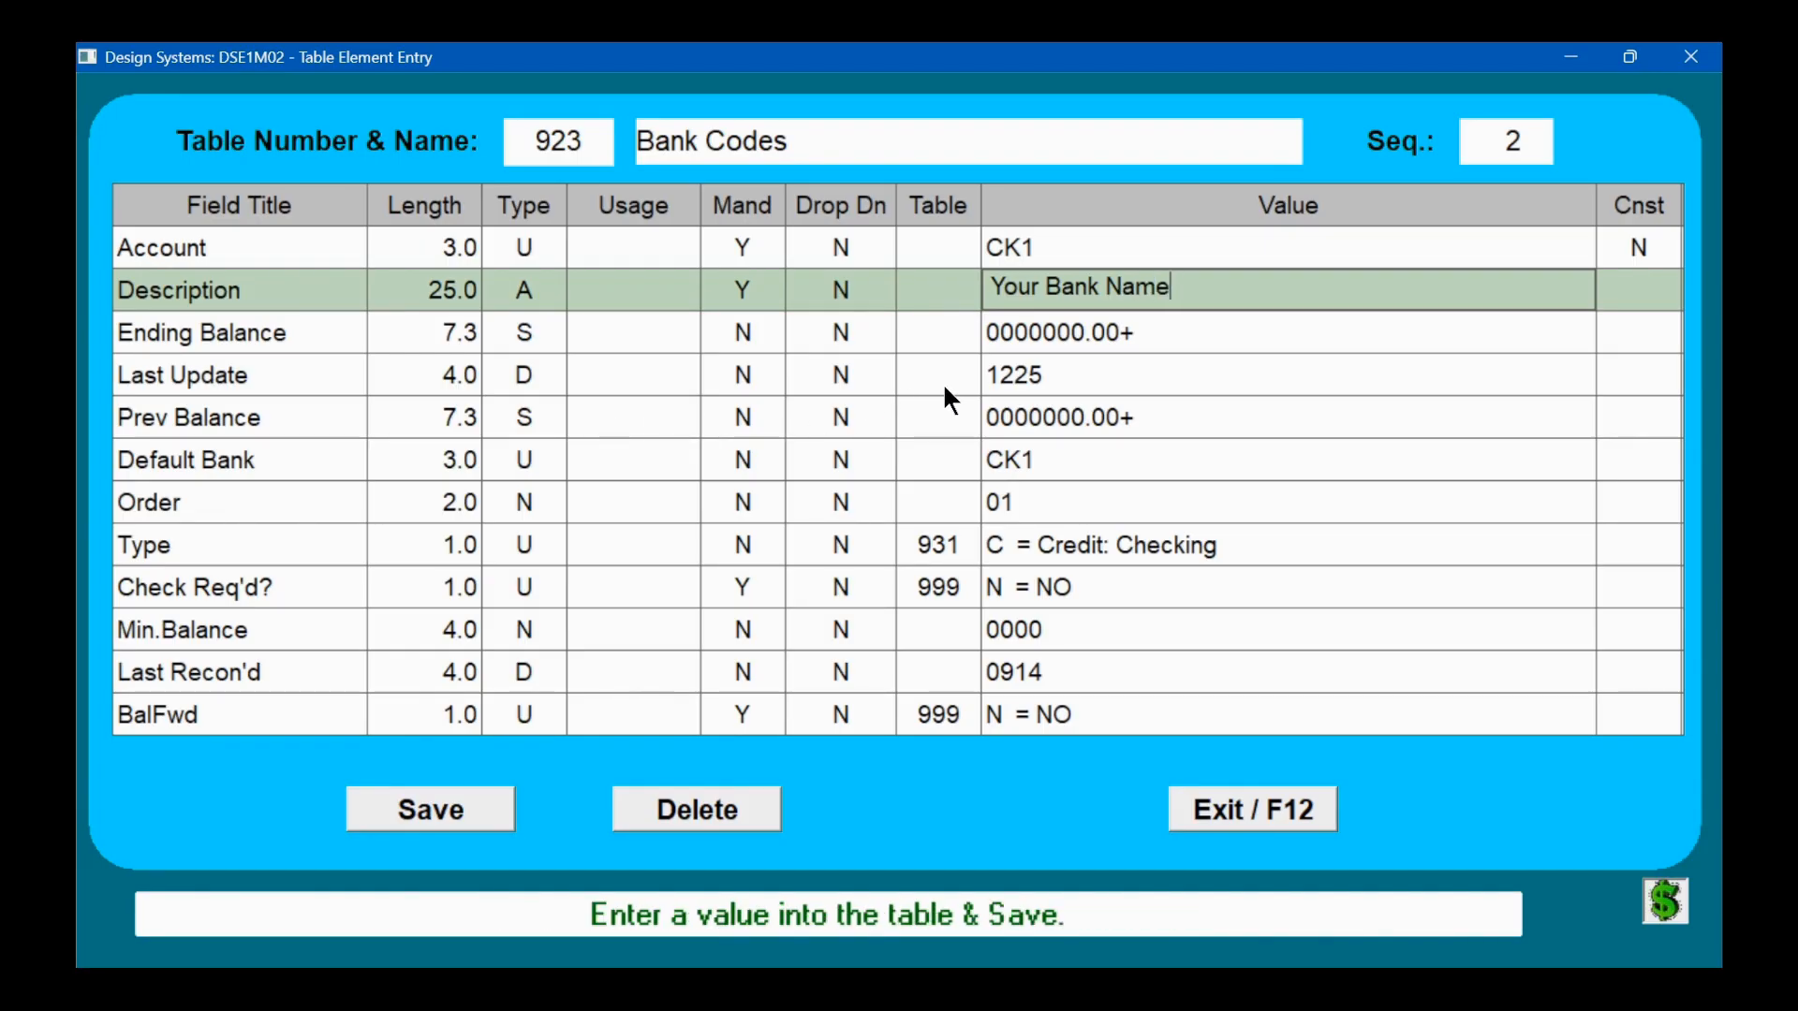
key(Return)
Step: Set CK1's ending balance to 1000.00 and accept the remaining fields as they are
text(10)
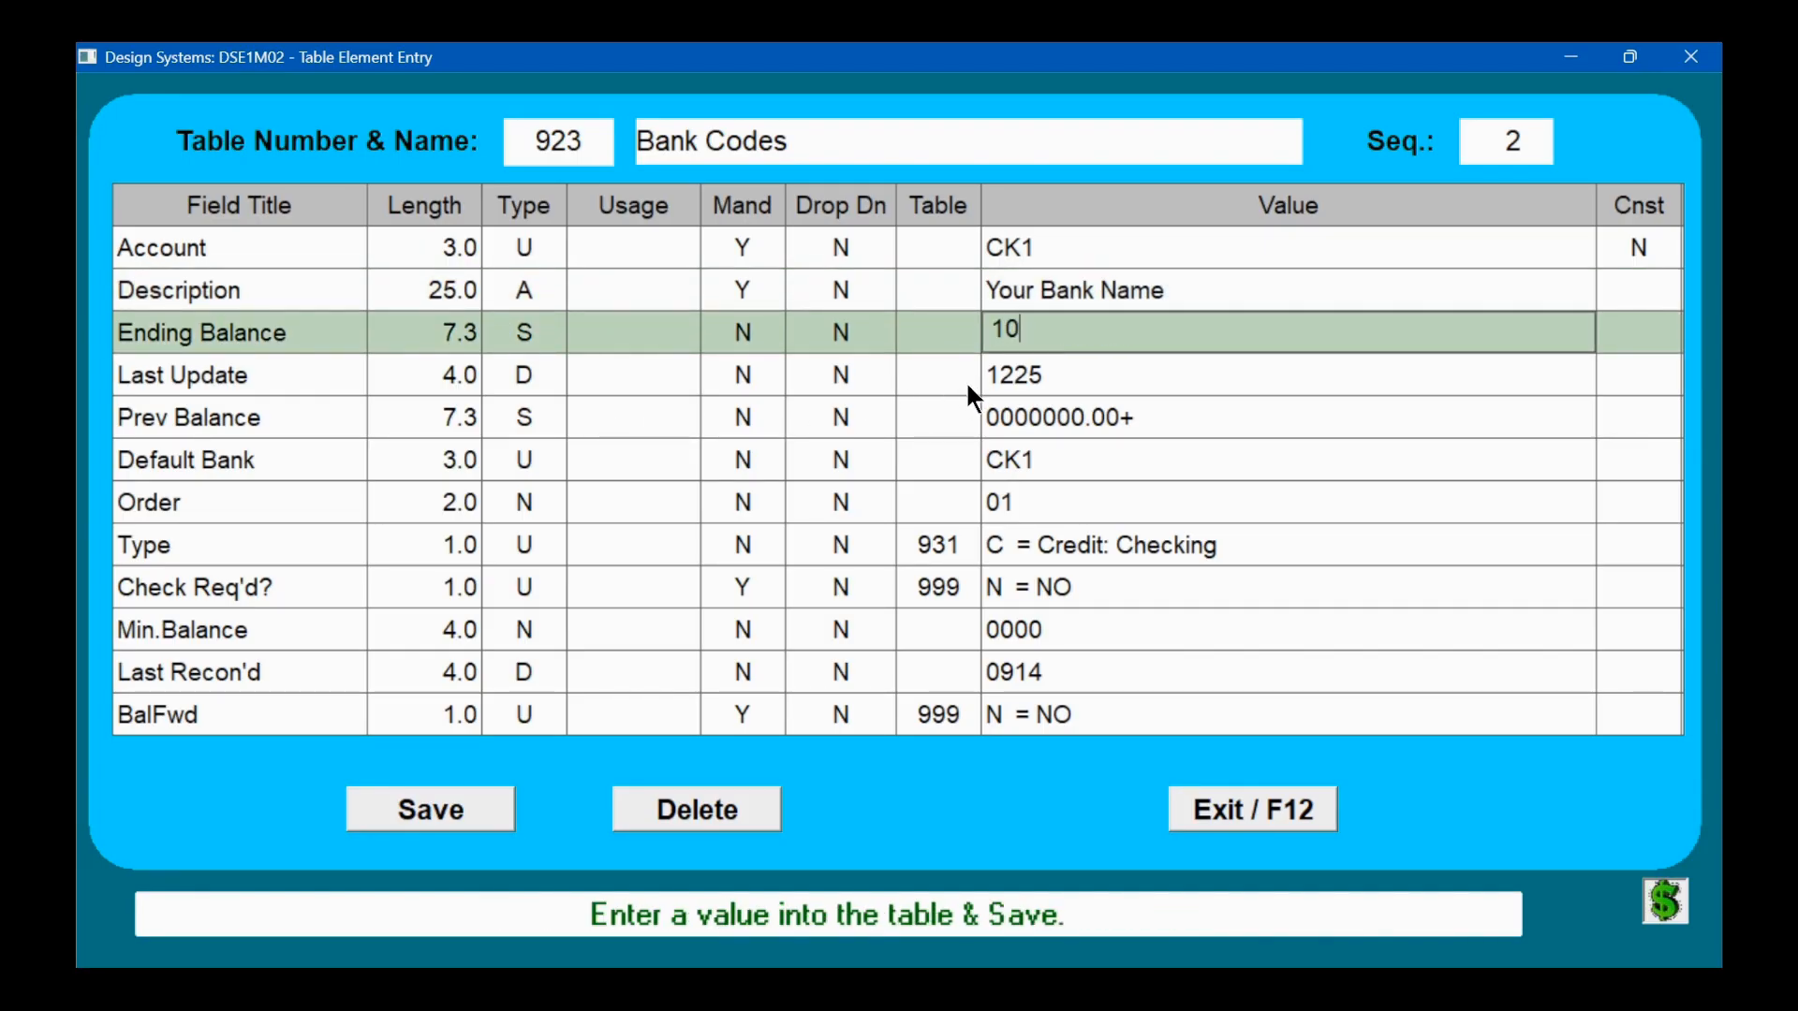
text(00.00)
key(Return)
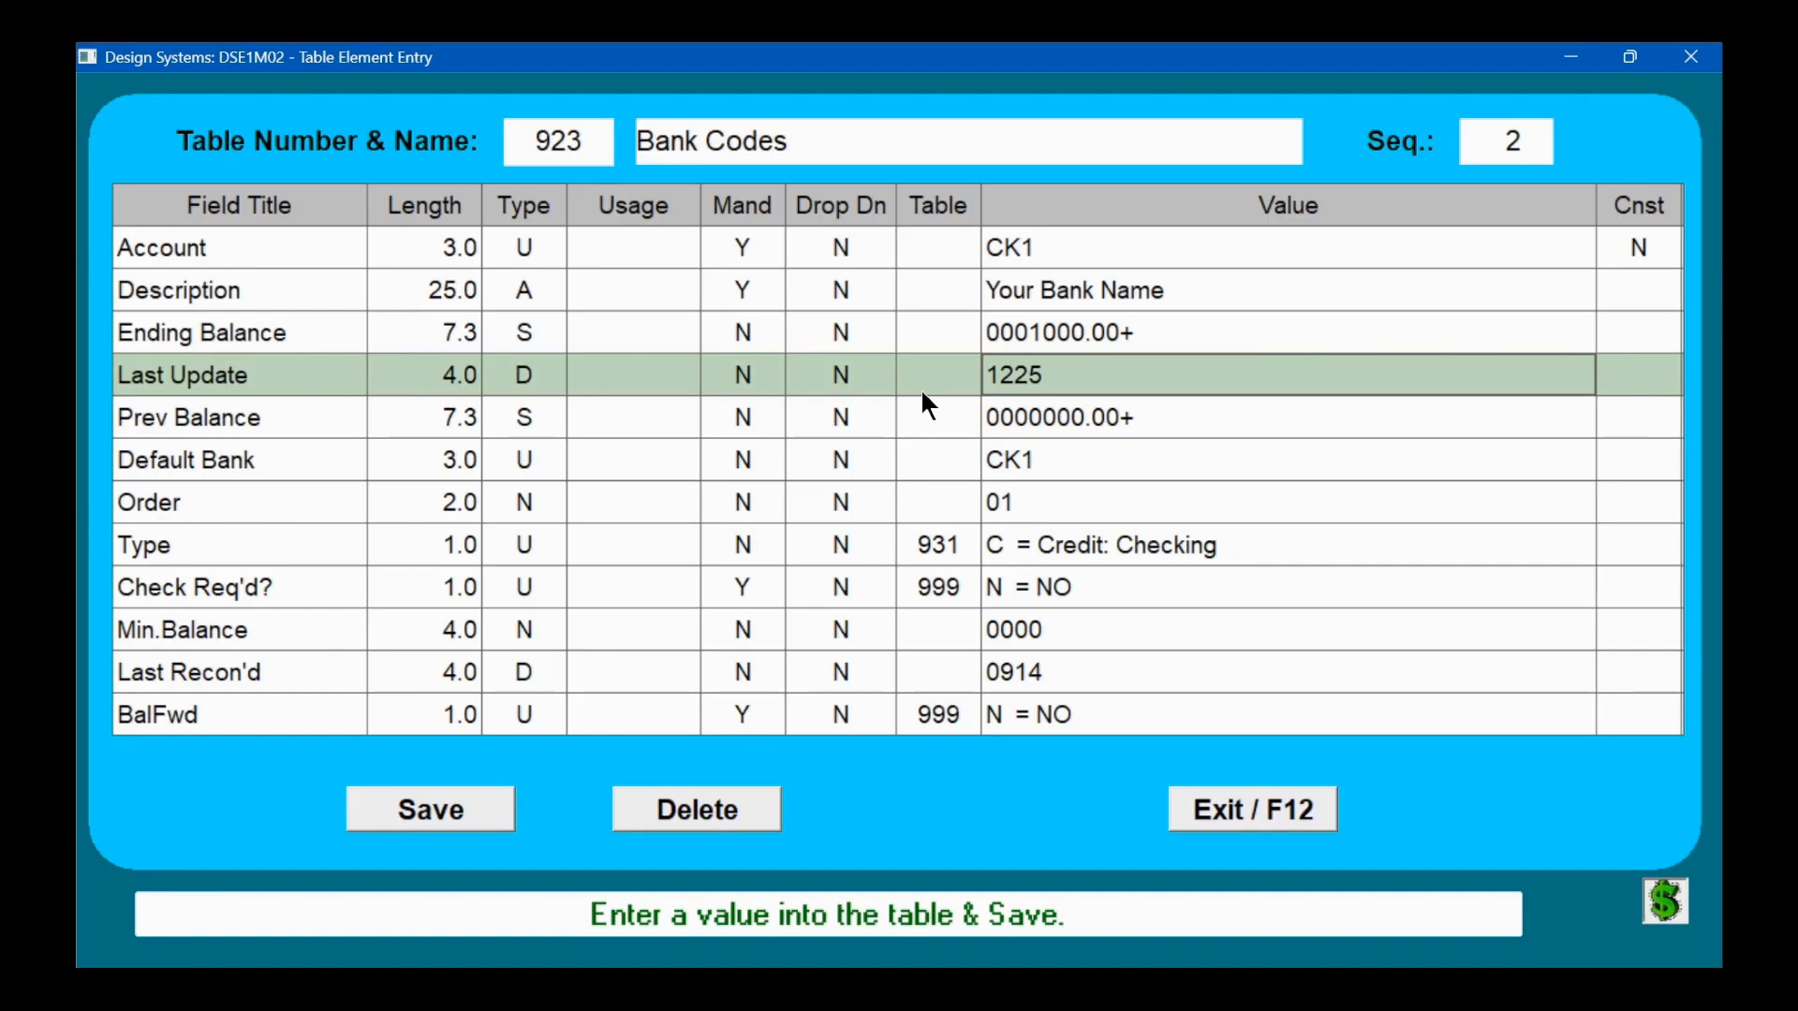
key(Return)
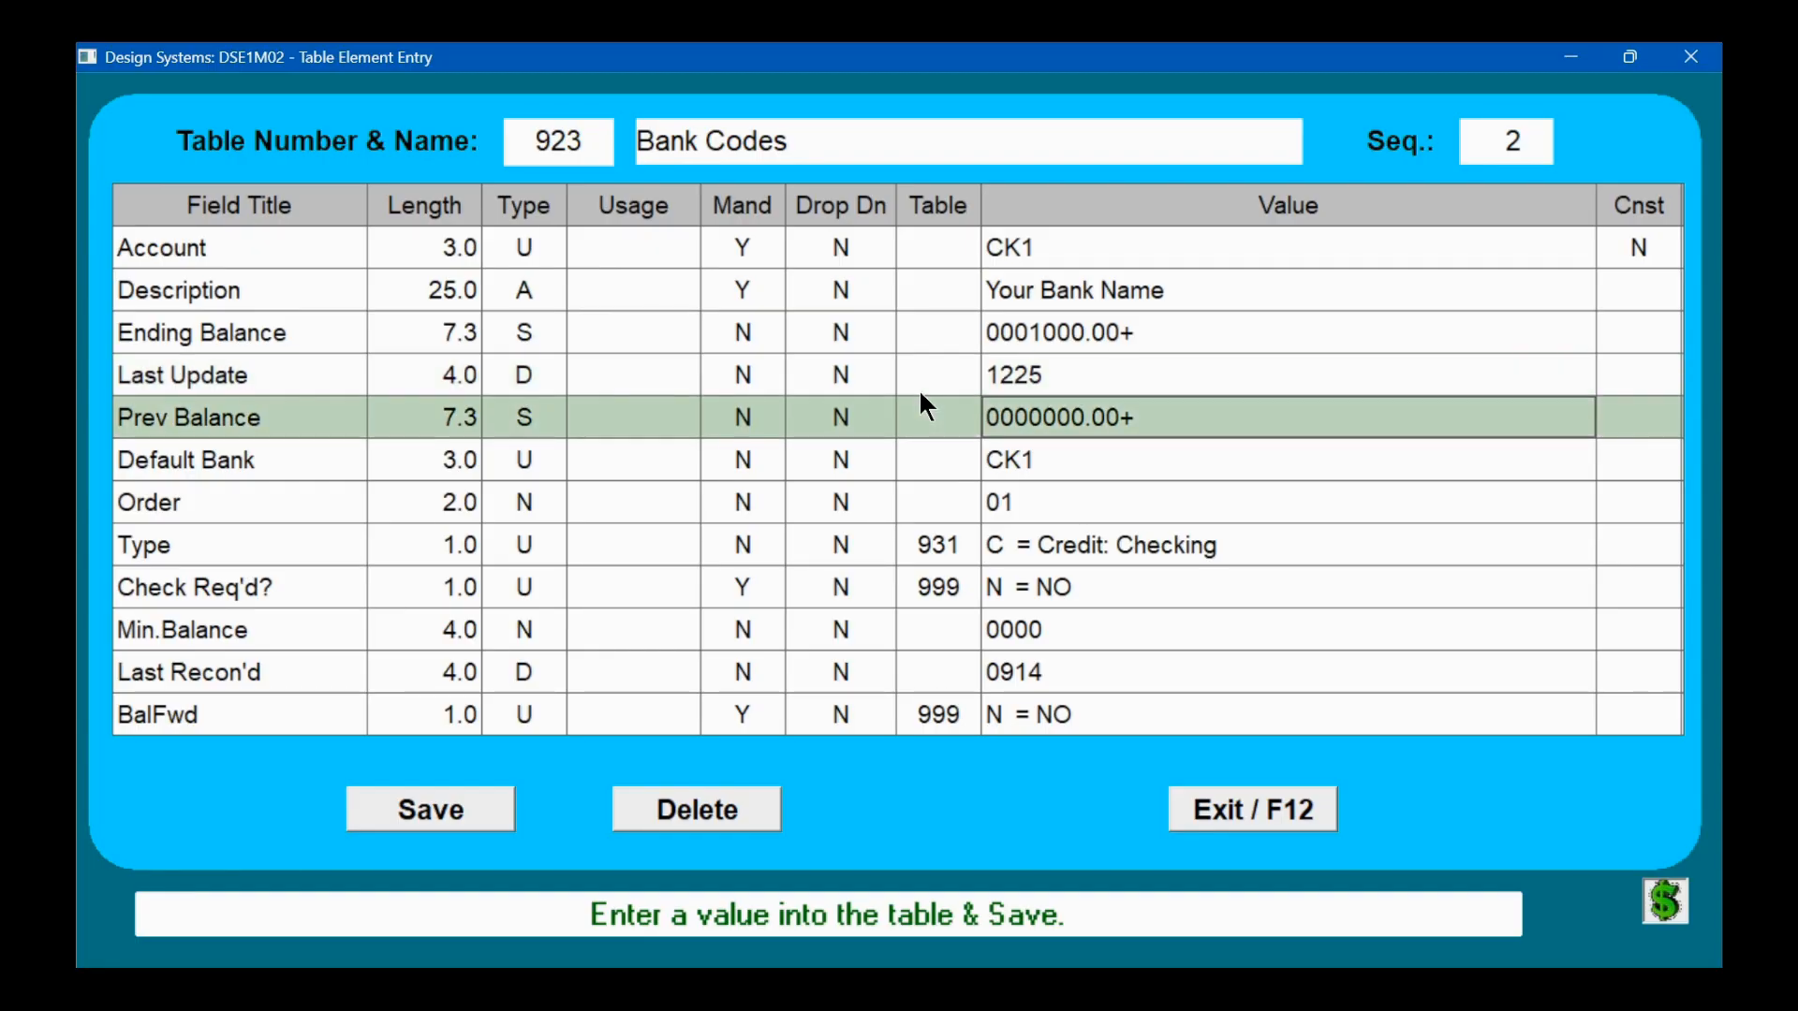
key(Return)
key(Return)
key(Return)
key(Return)
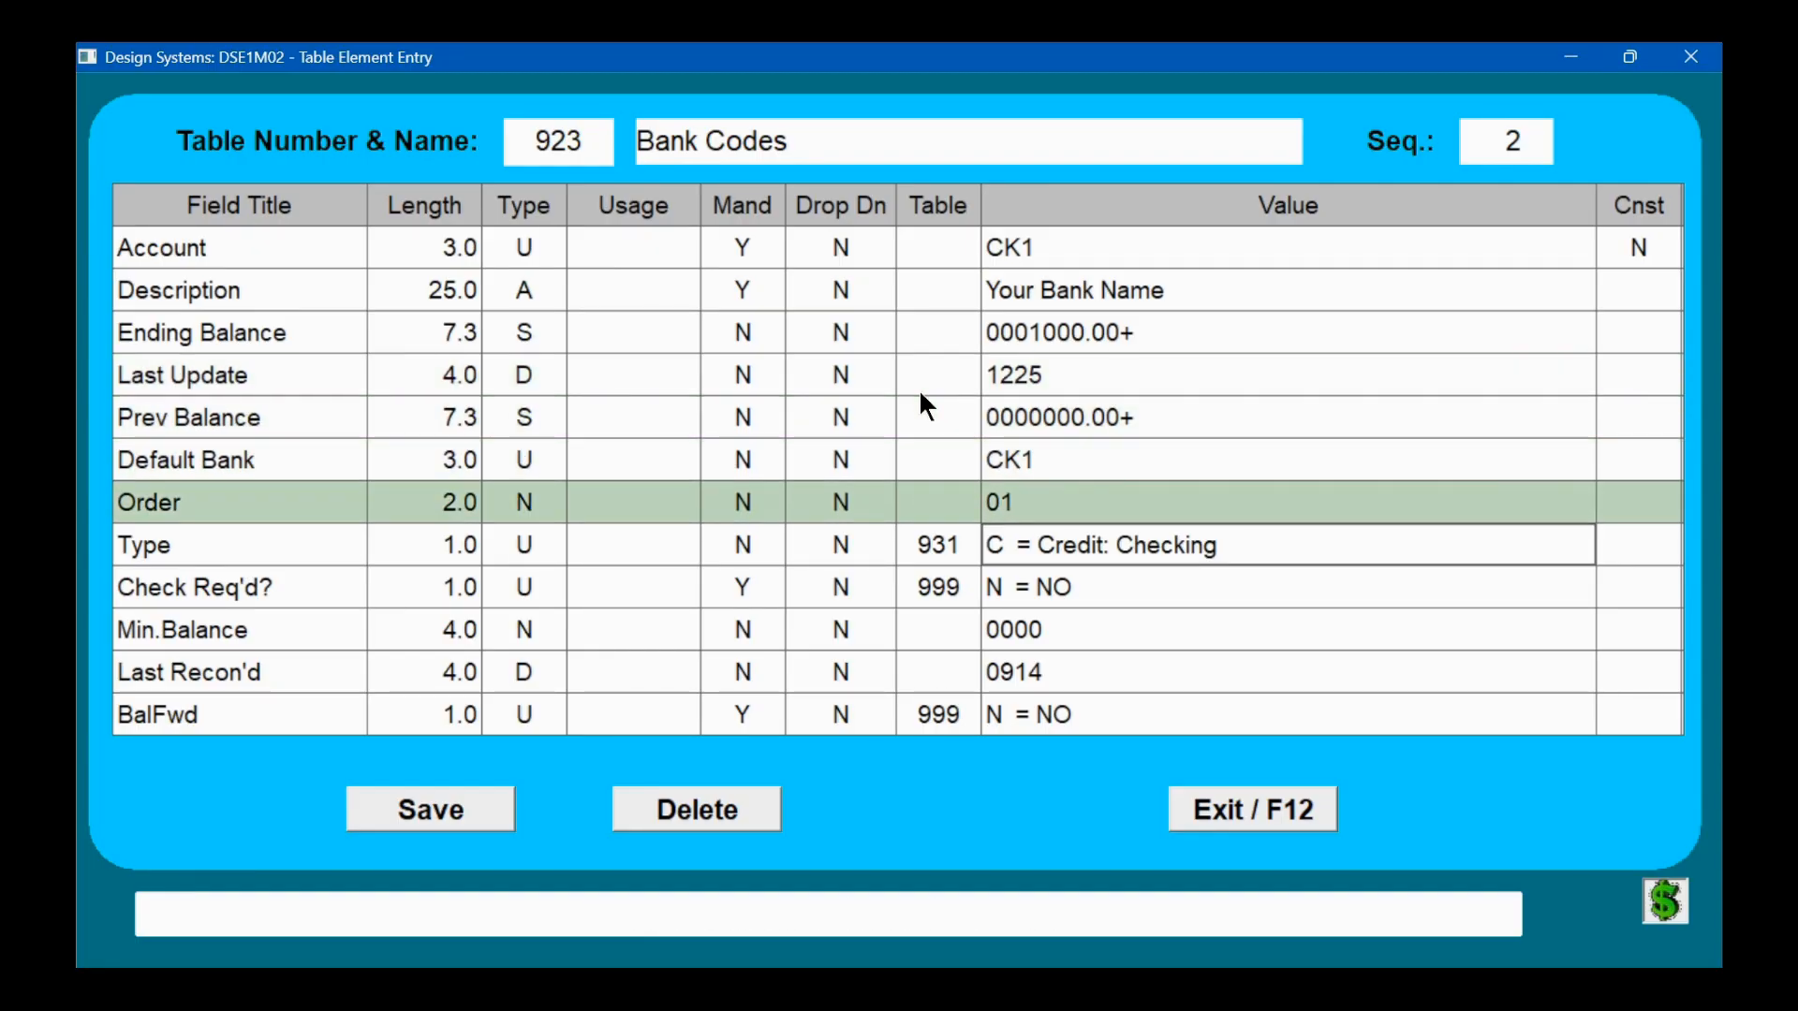
key(Return)
key(Return)
key(Return)
key(Return)
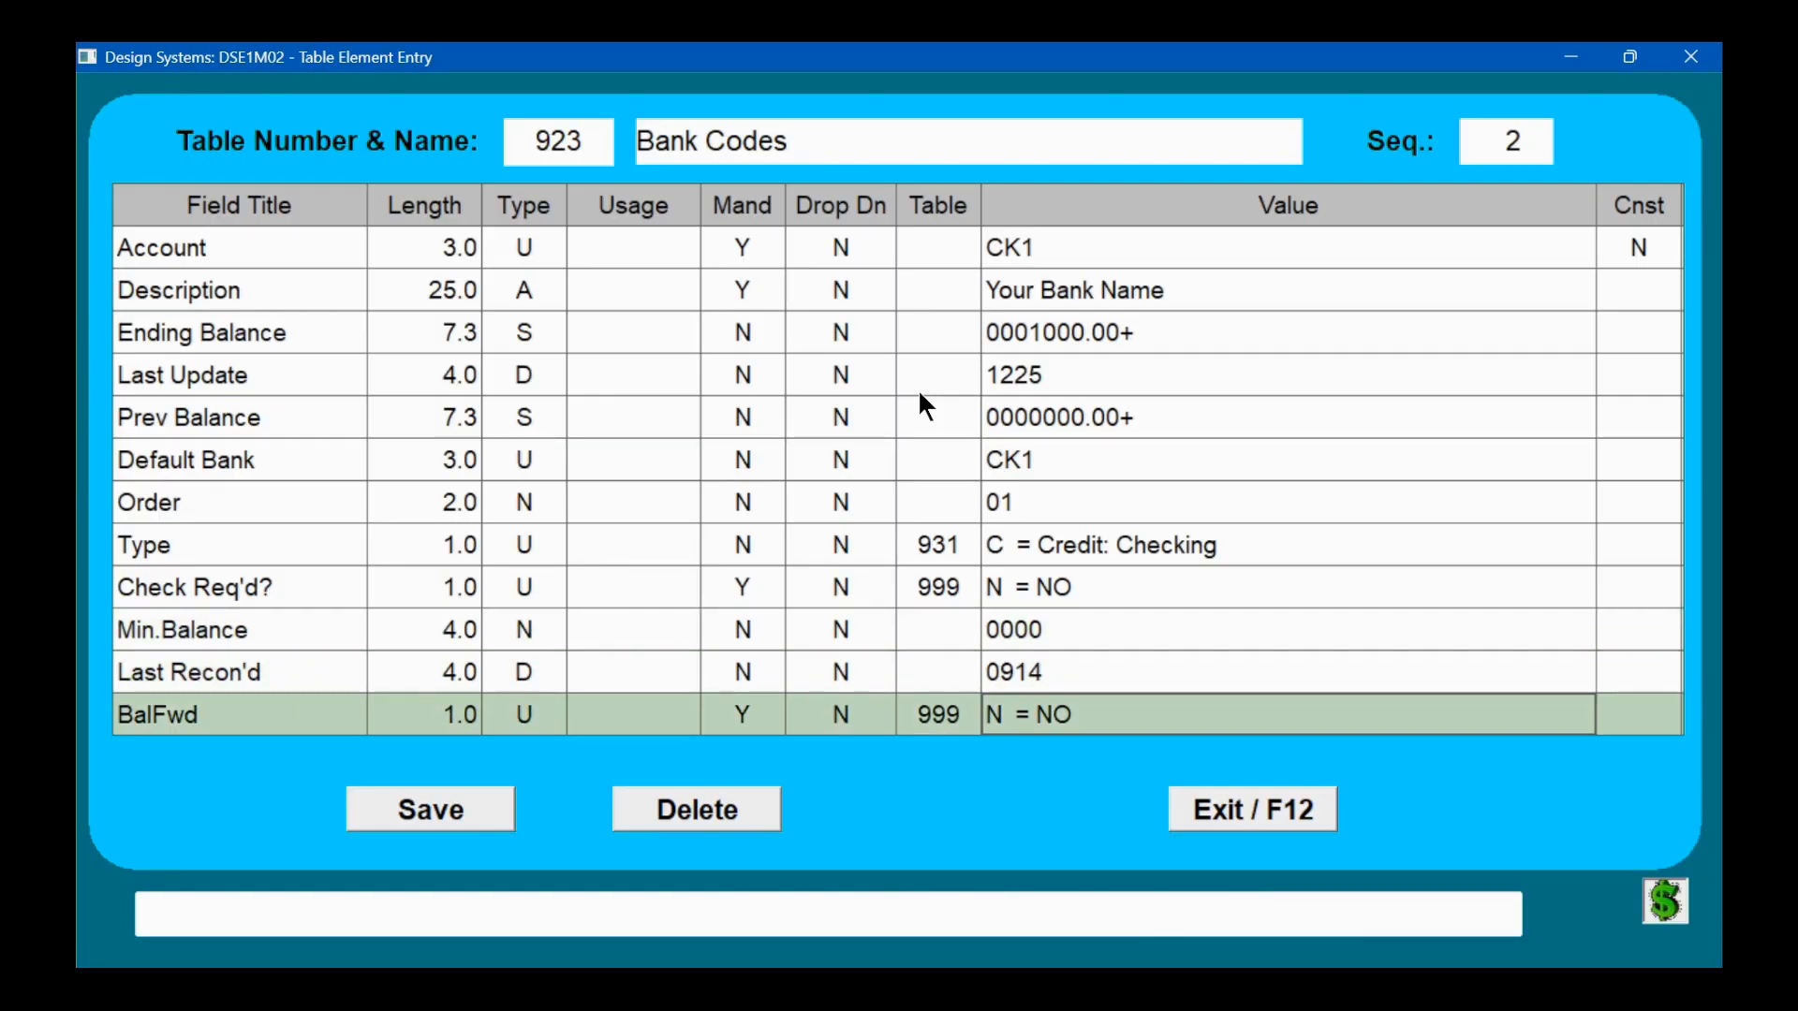
key(Return)
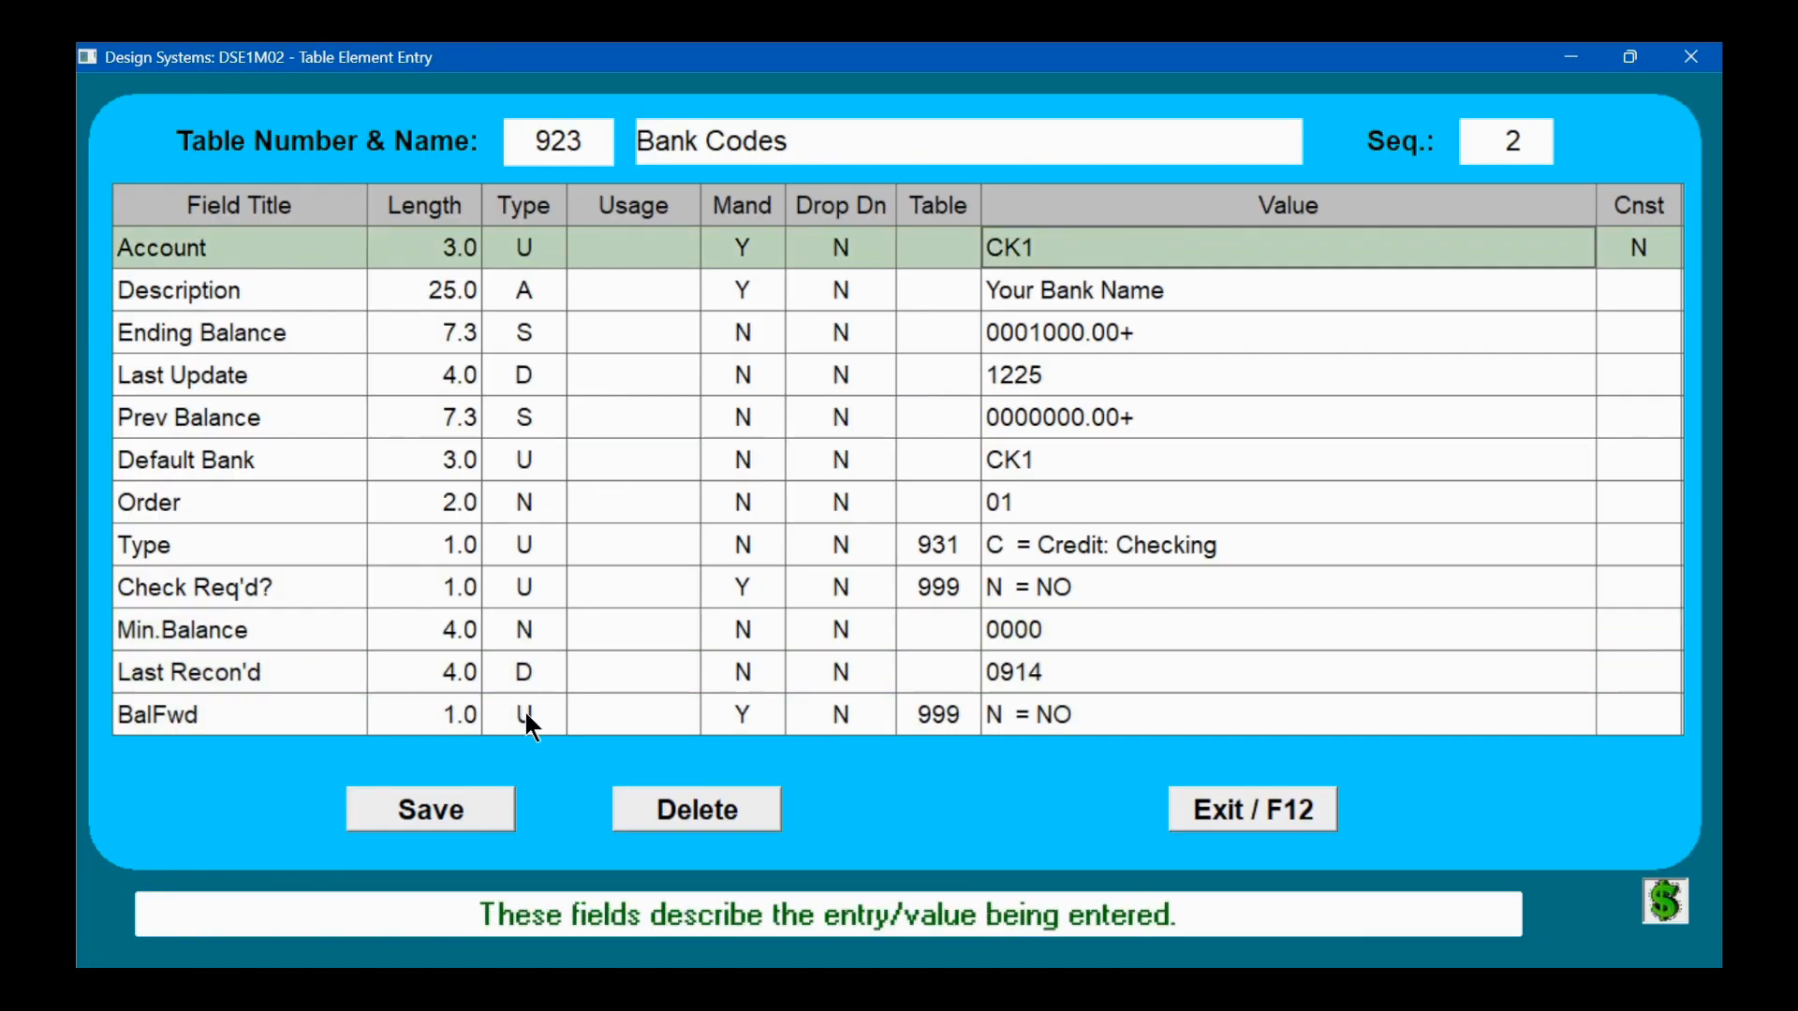
Step: Save the CK1 entry, return to the category summary, and reload This is Your Budget by switching to Budget Examples and back
click(449, 811)
click(1233, 822)
click(1294, 851)
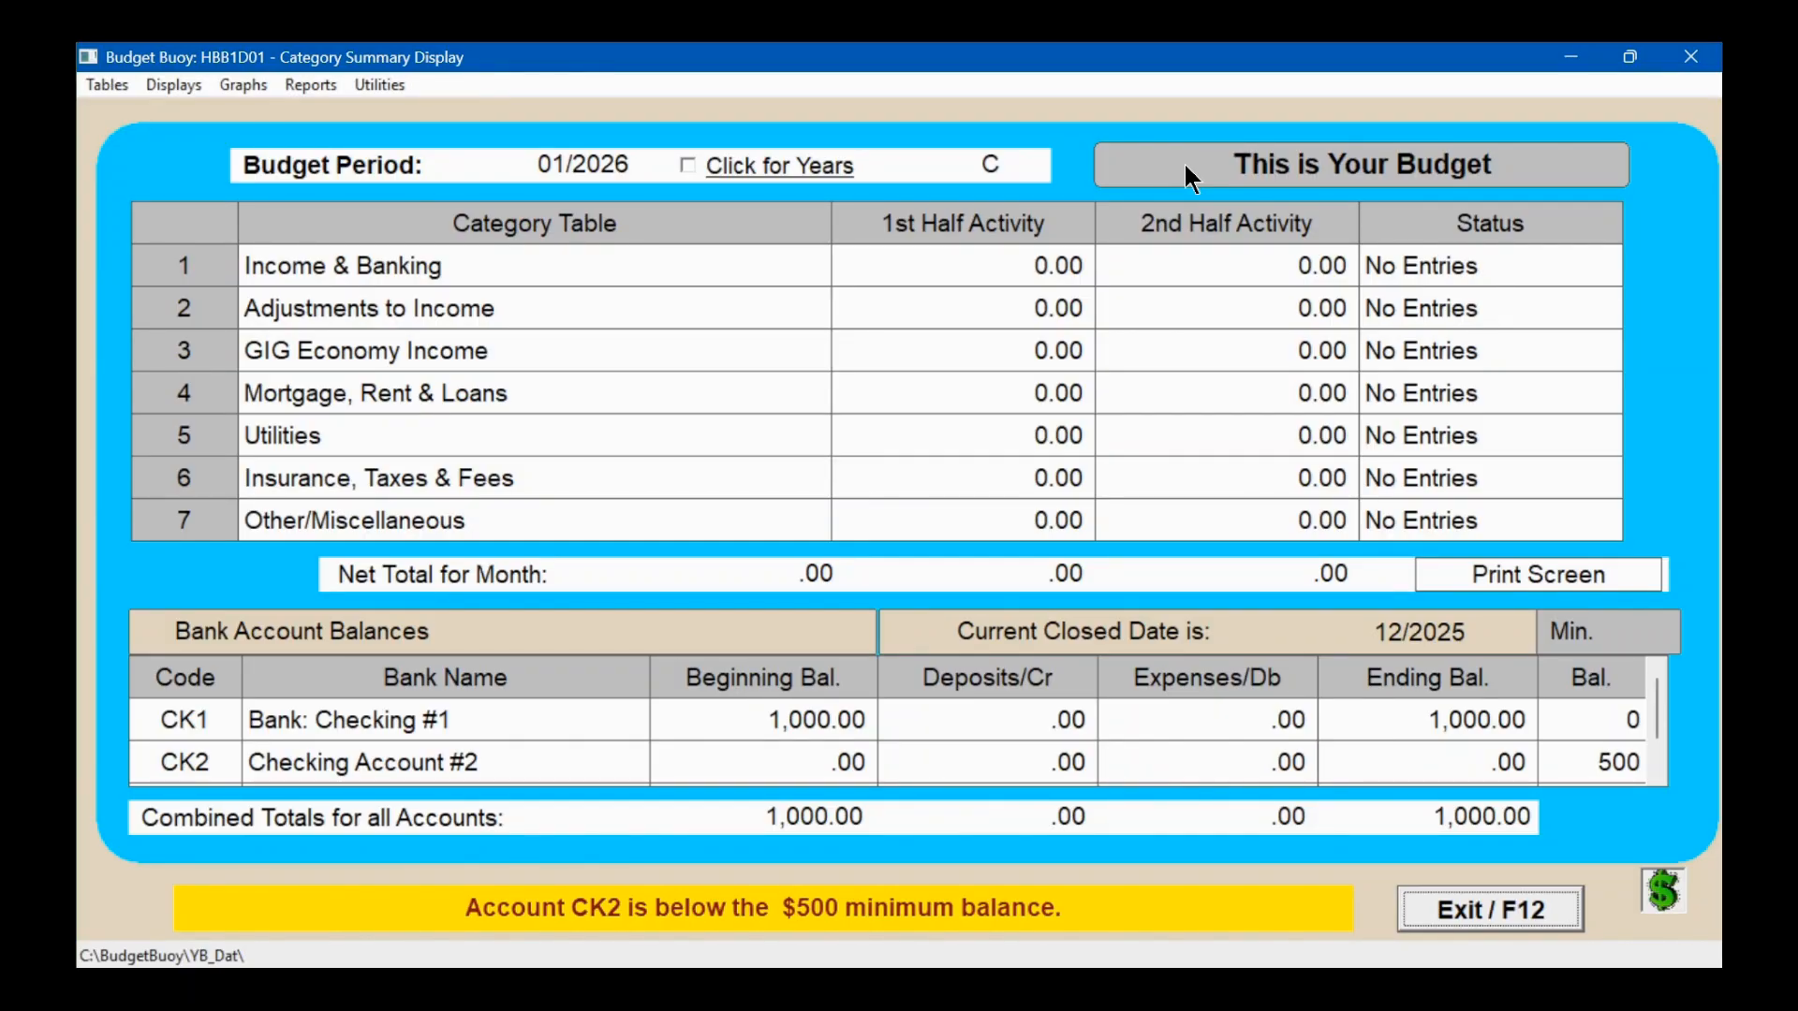
click(1183, 161)
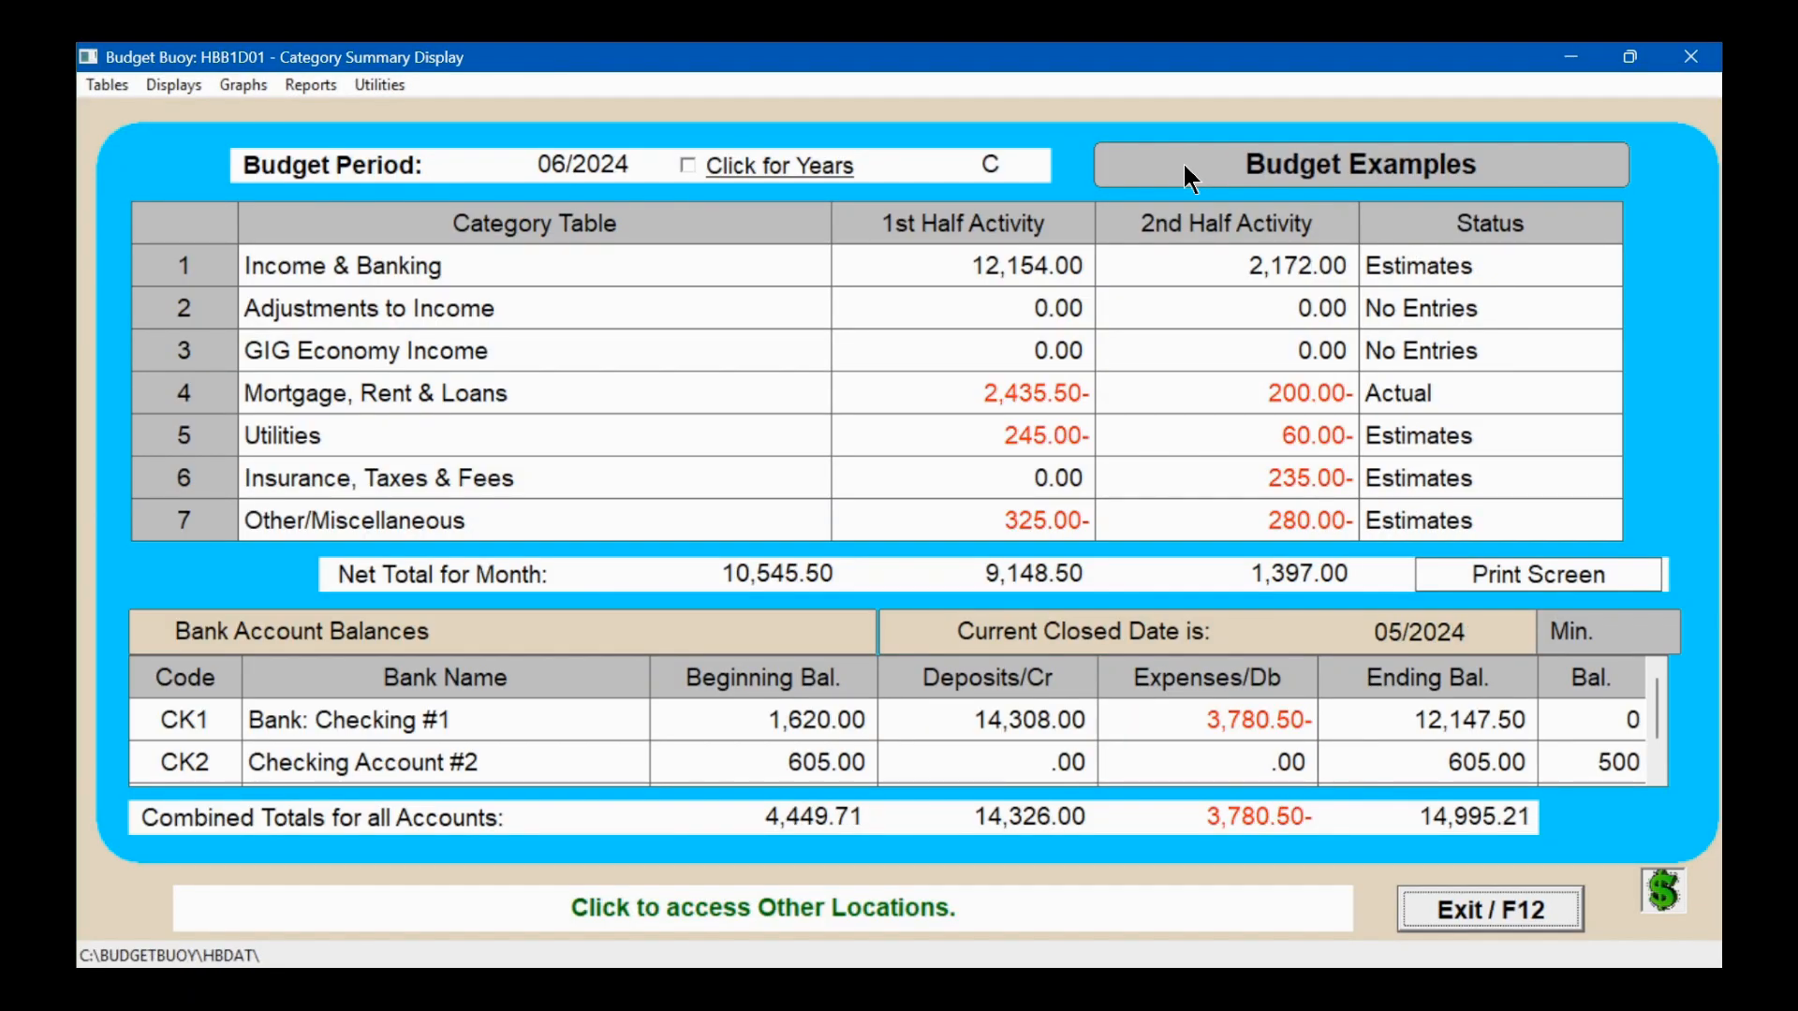
click(1183, 162)
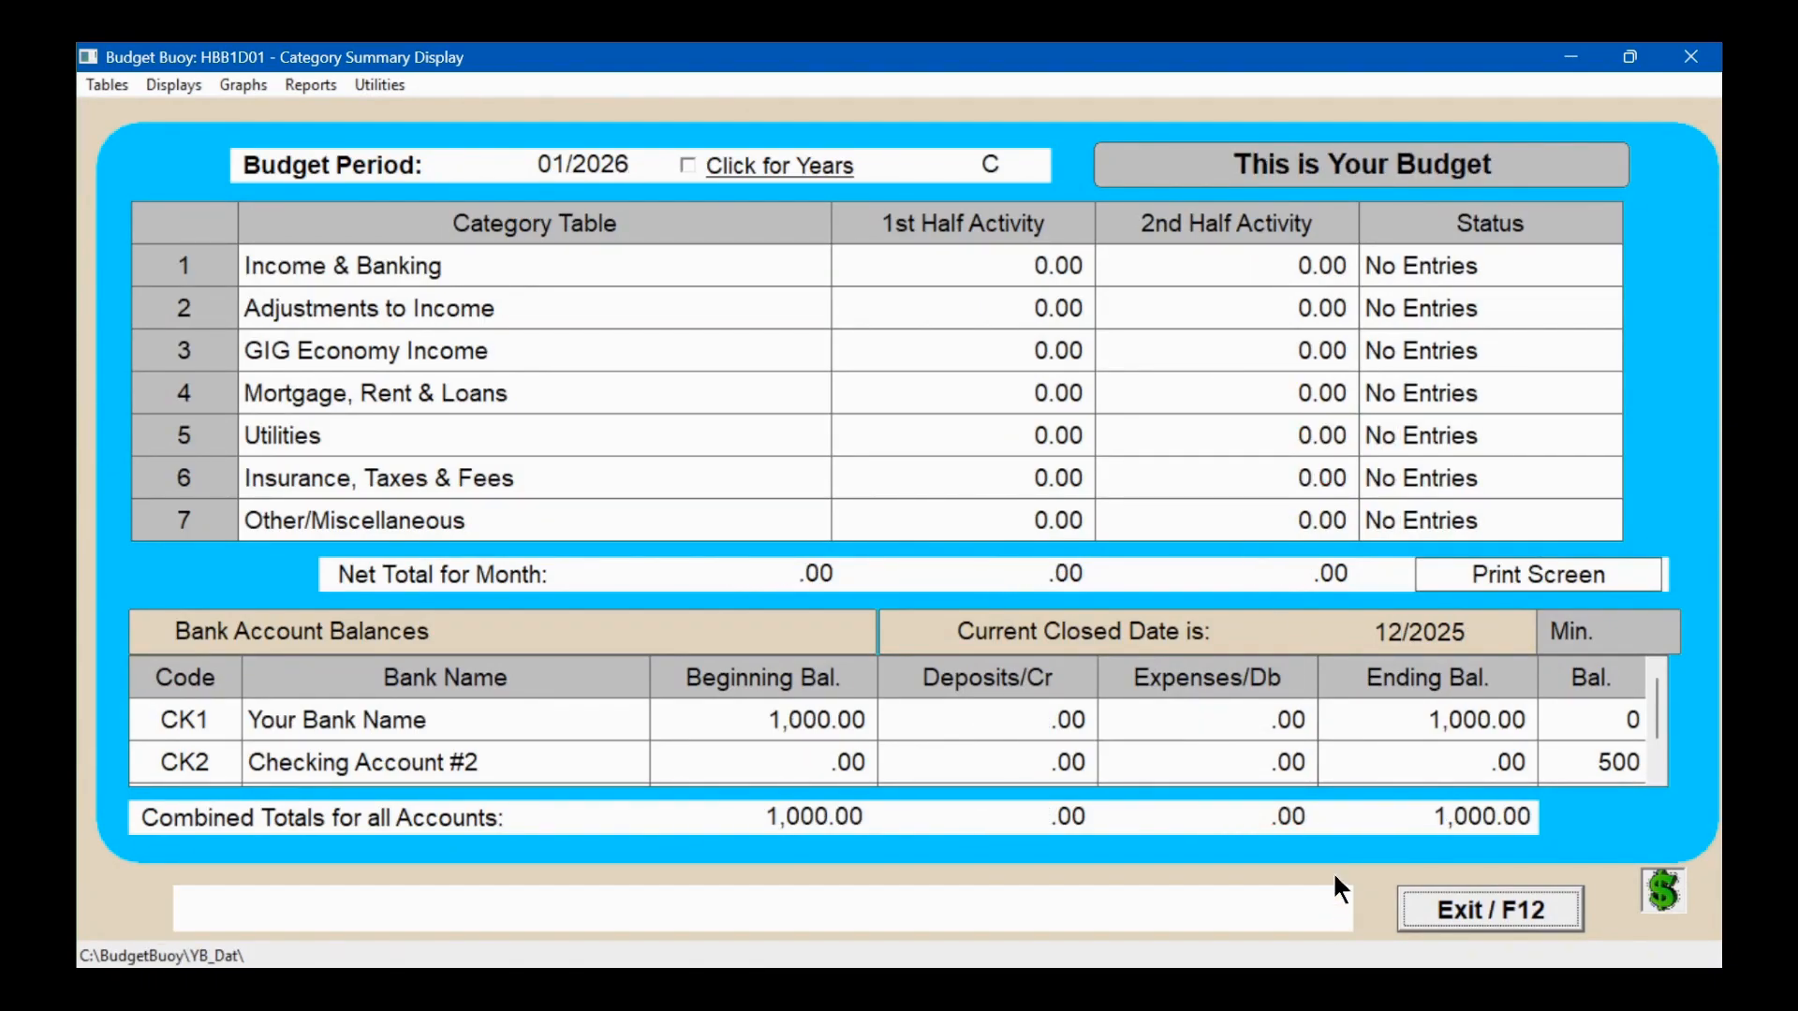
click(101, 83)
click(156, 114)
text(922)
key(Return)
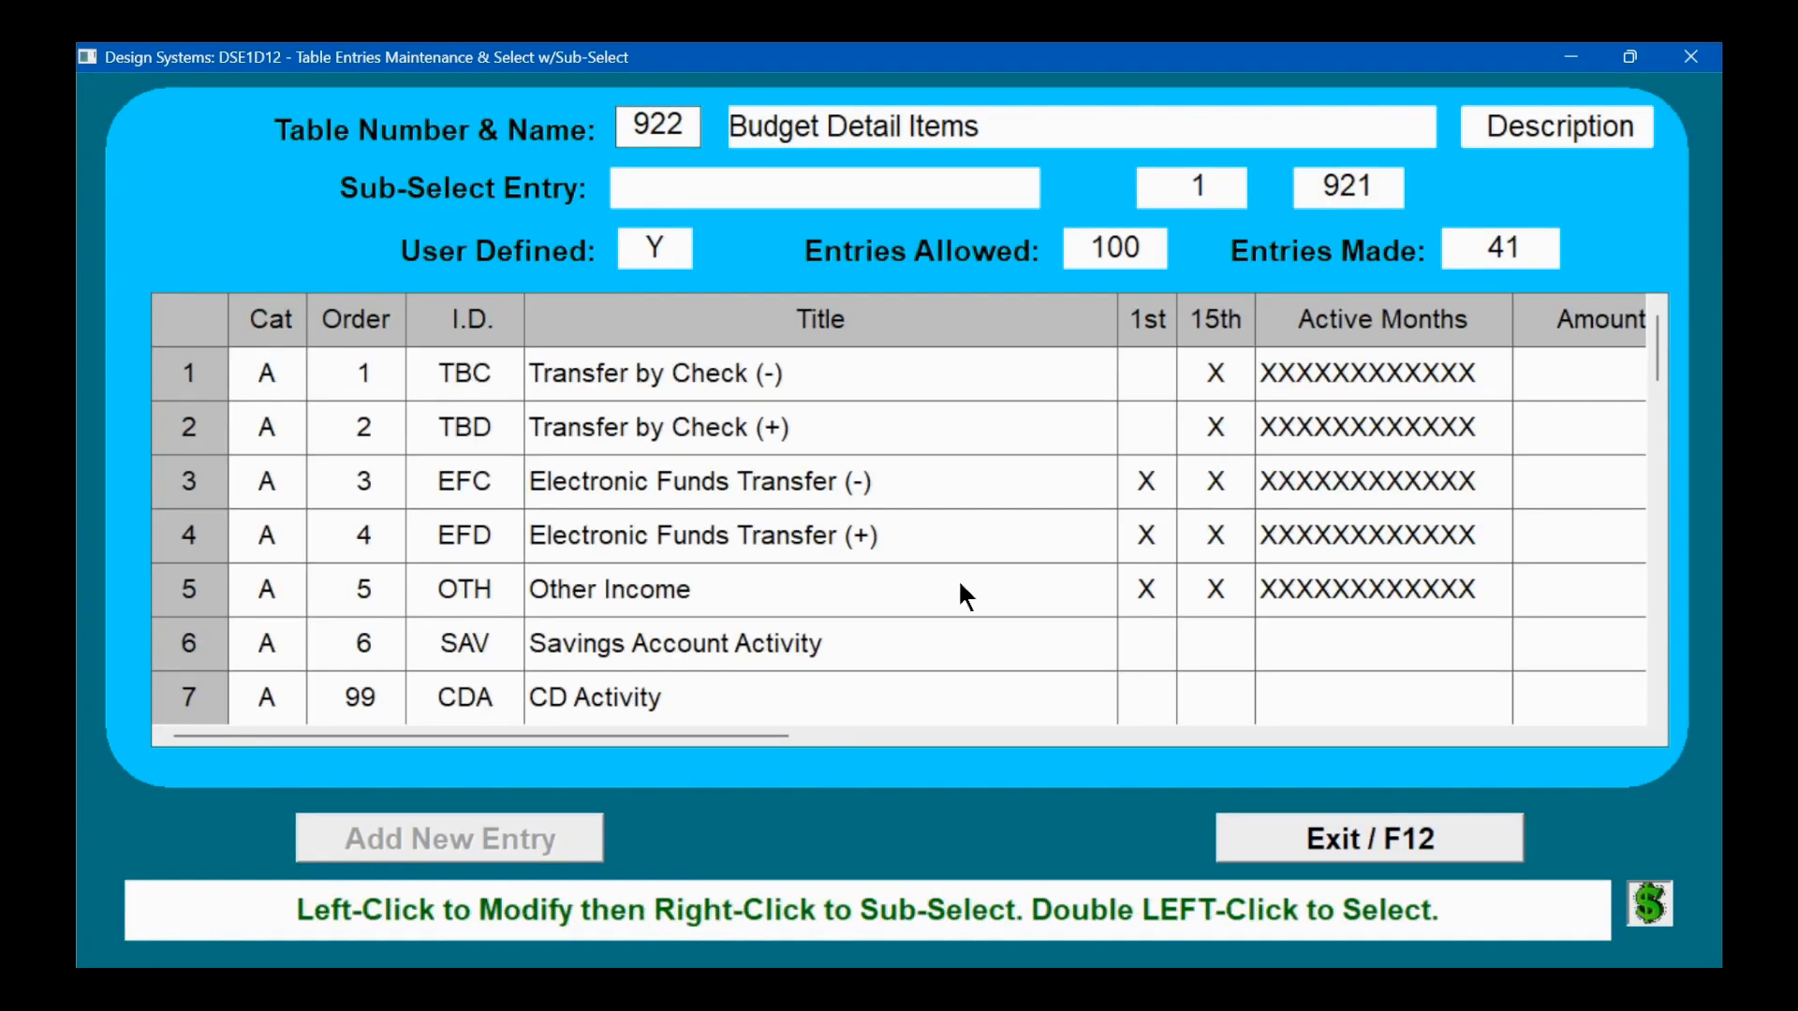
click(1222, 855)
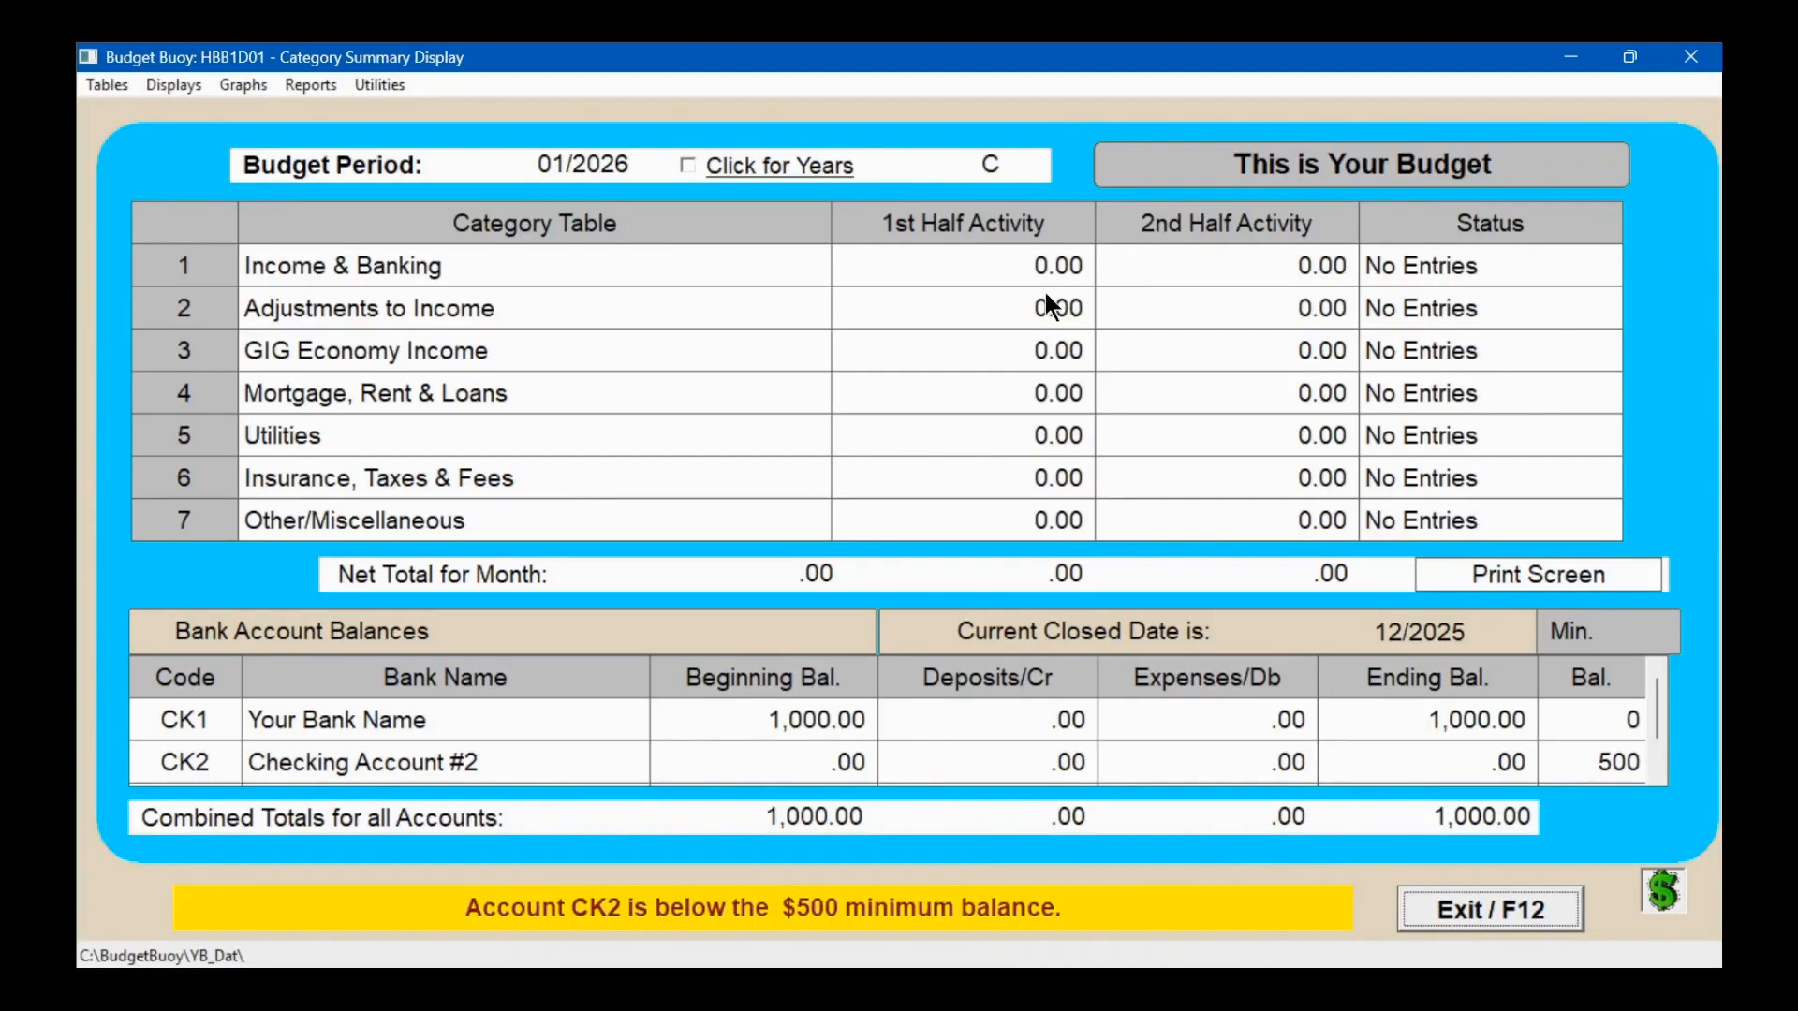
Step: In Budget Examples, view the first-half deposit details of New Job in 2023 under Income & Banking
click(1114, 164)
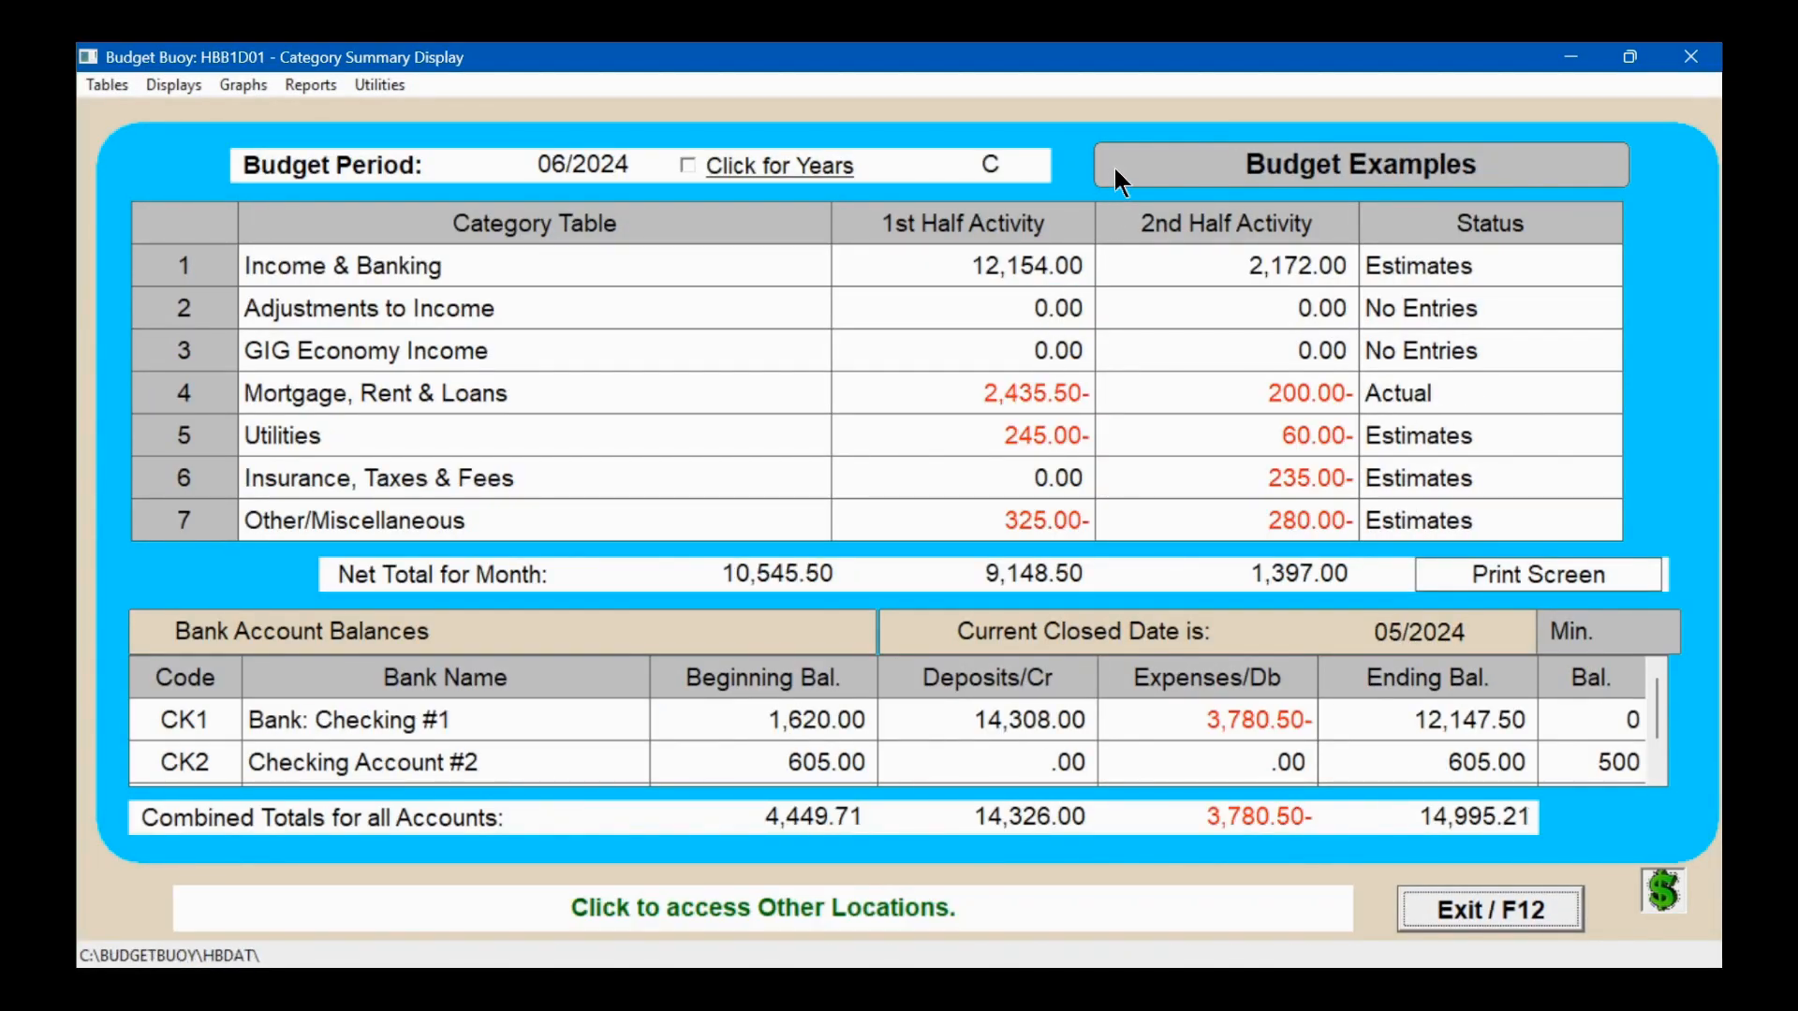
click(699, 275)
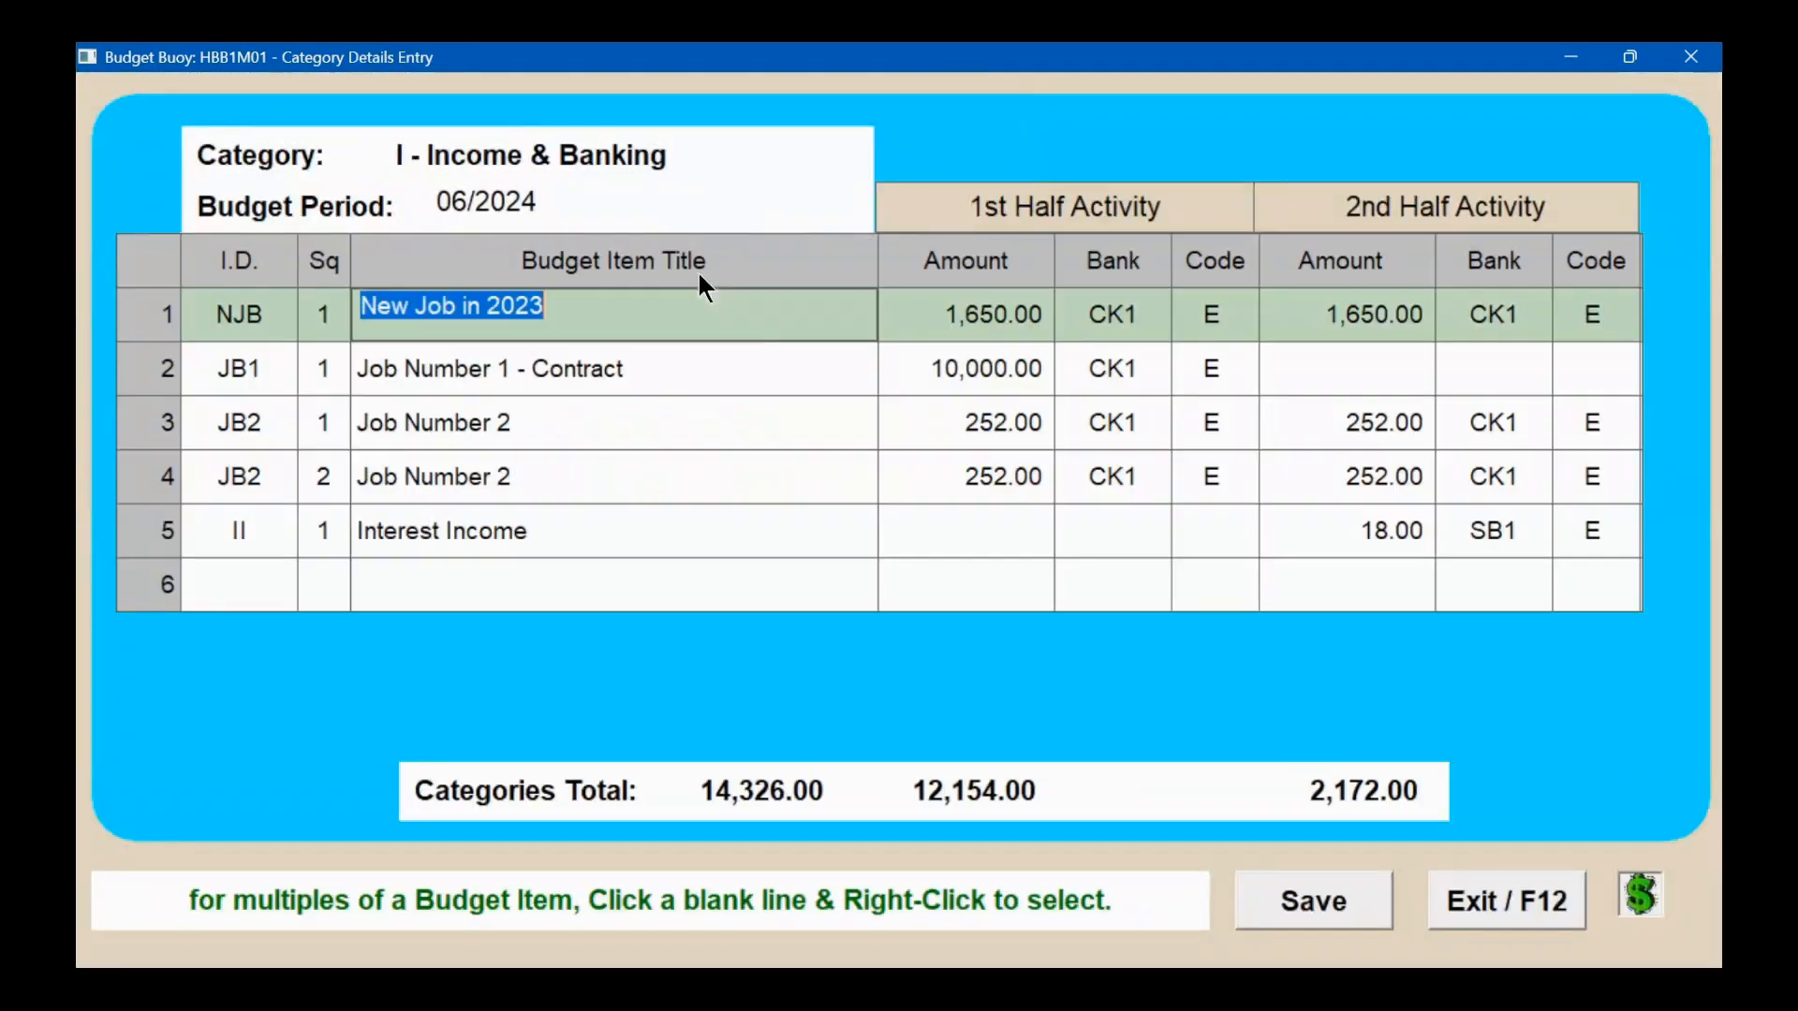
click(974, 323)
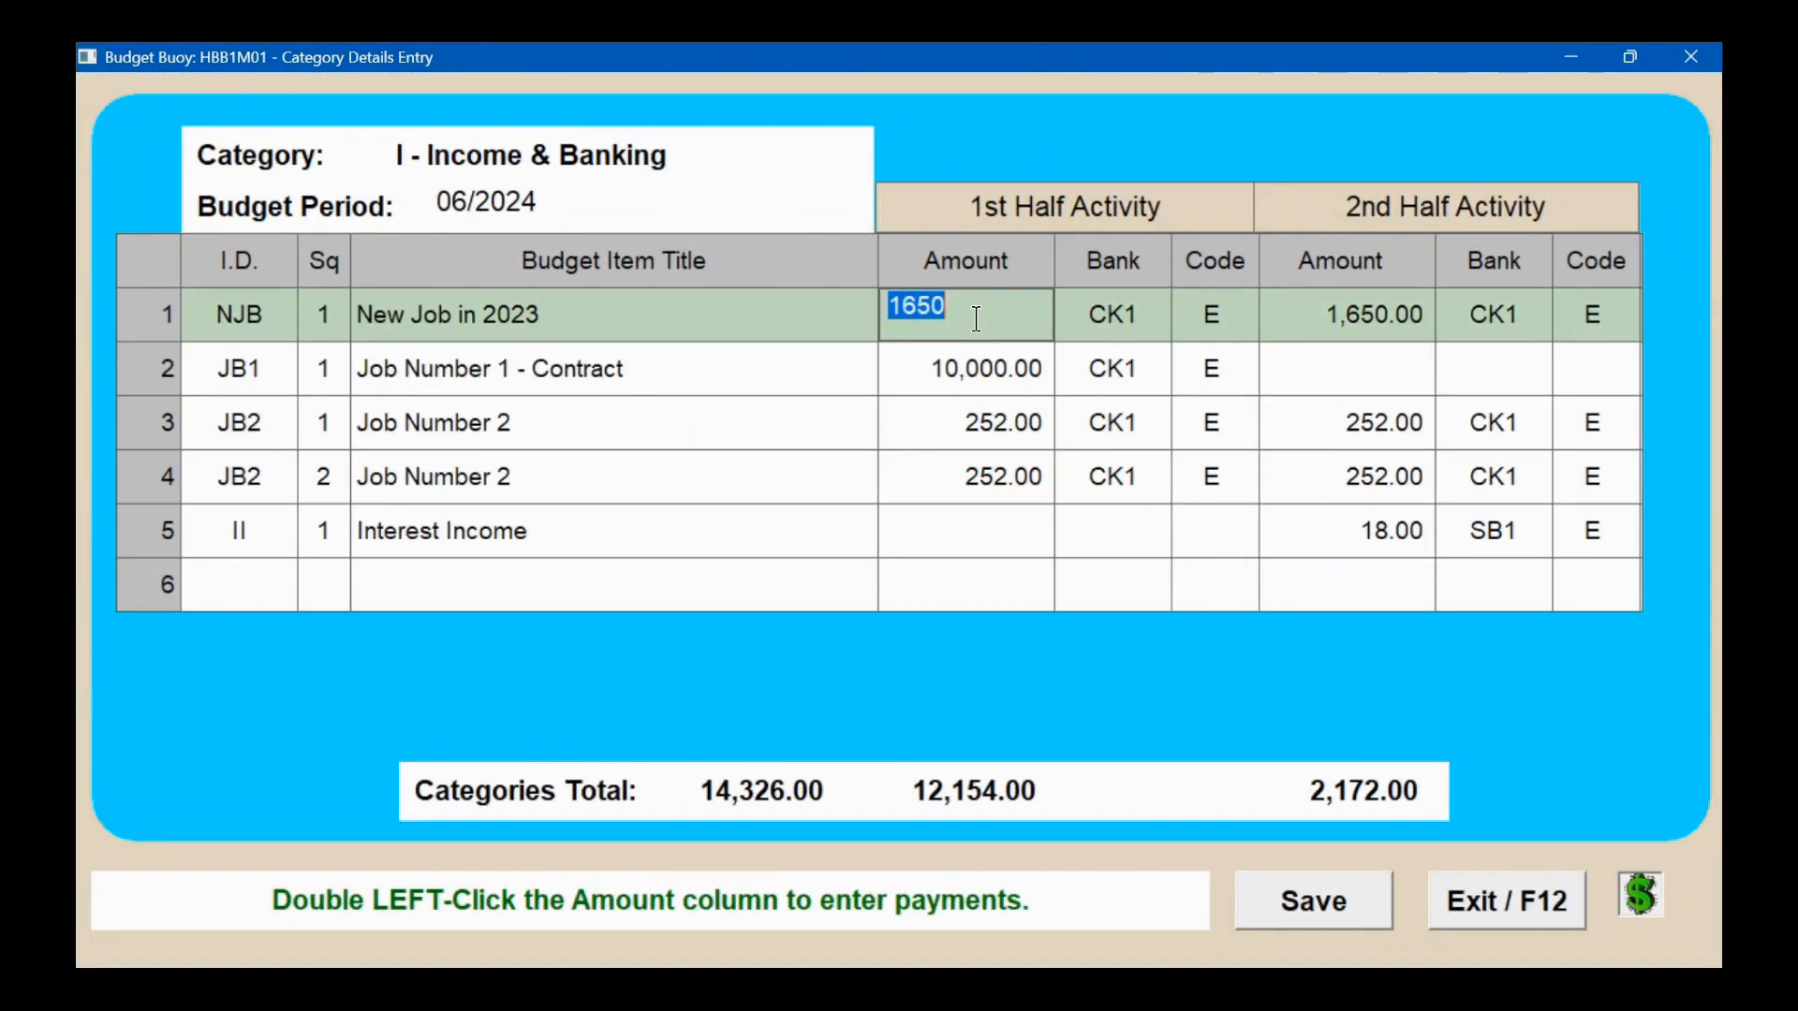
double_click(975, 319)
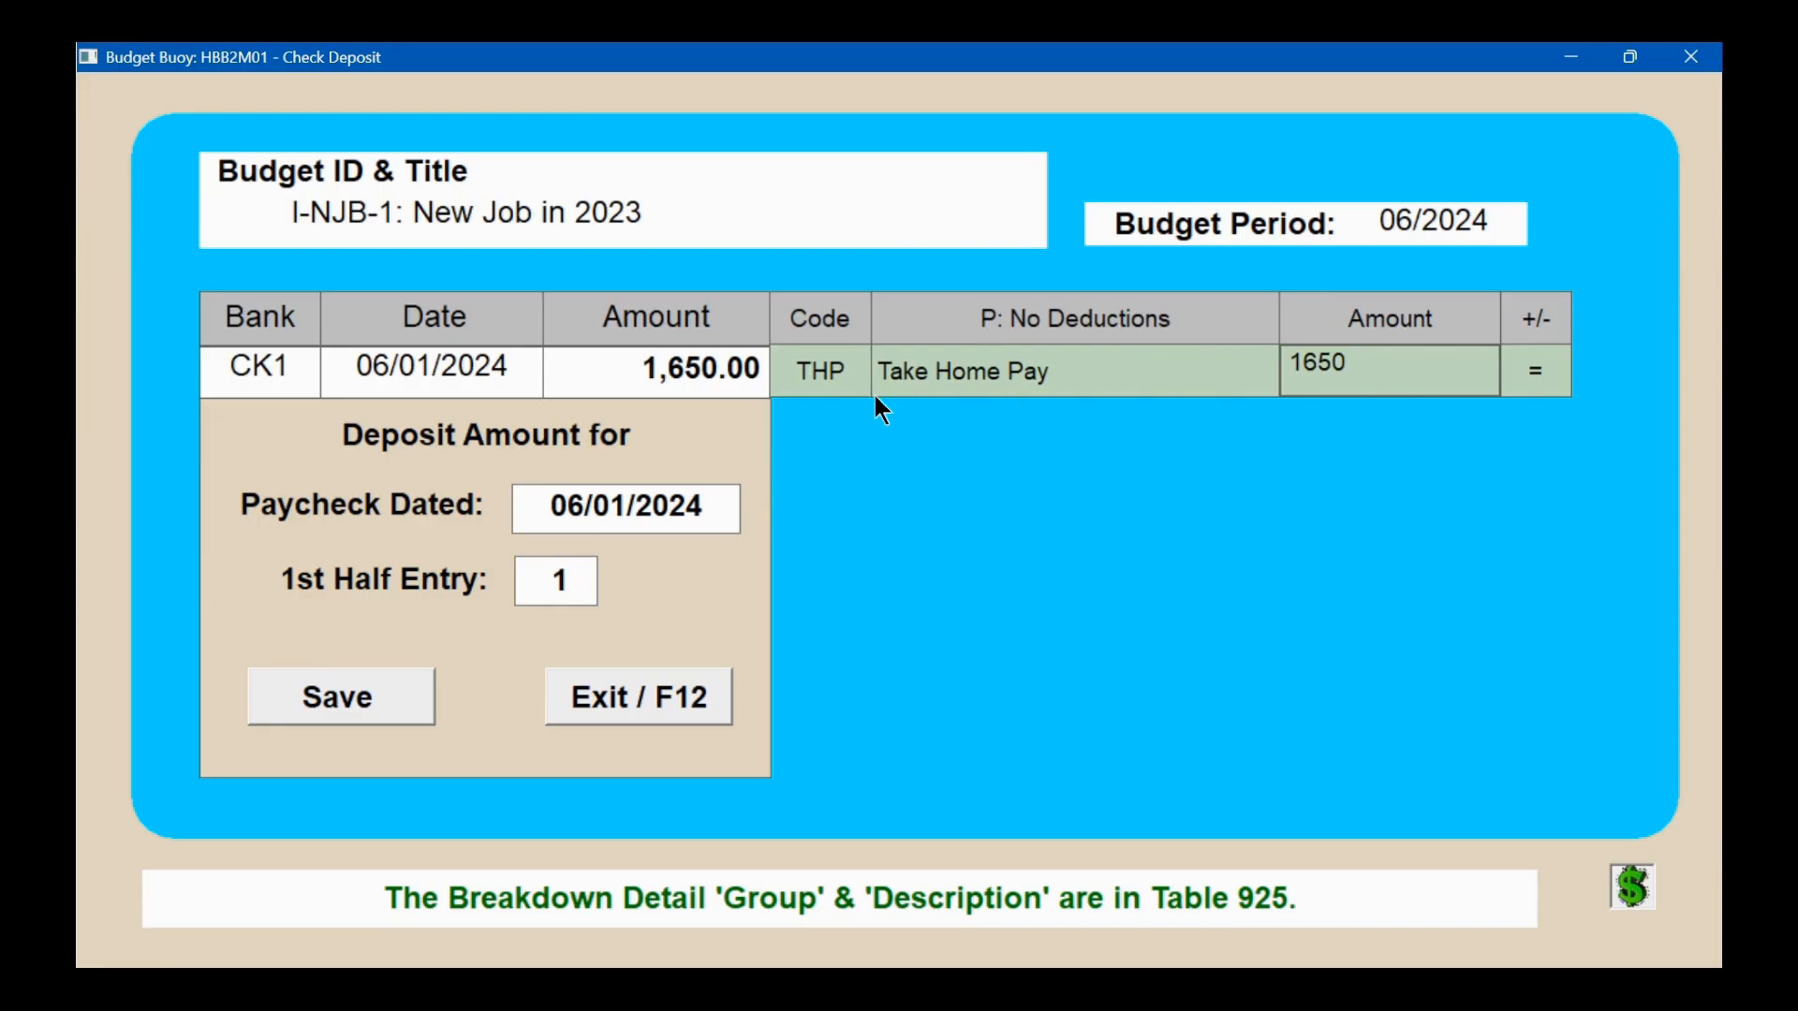
click(670, 686)
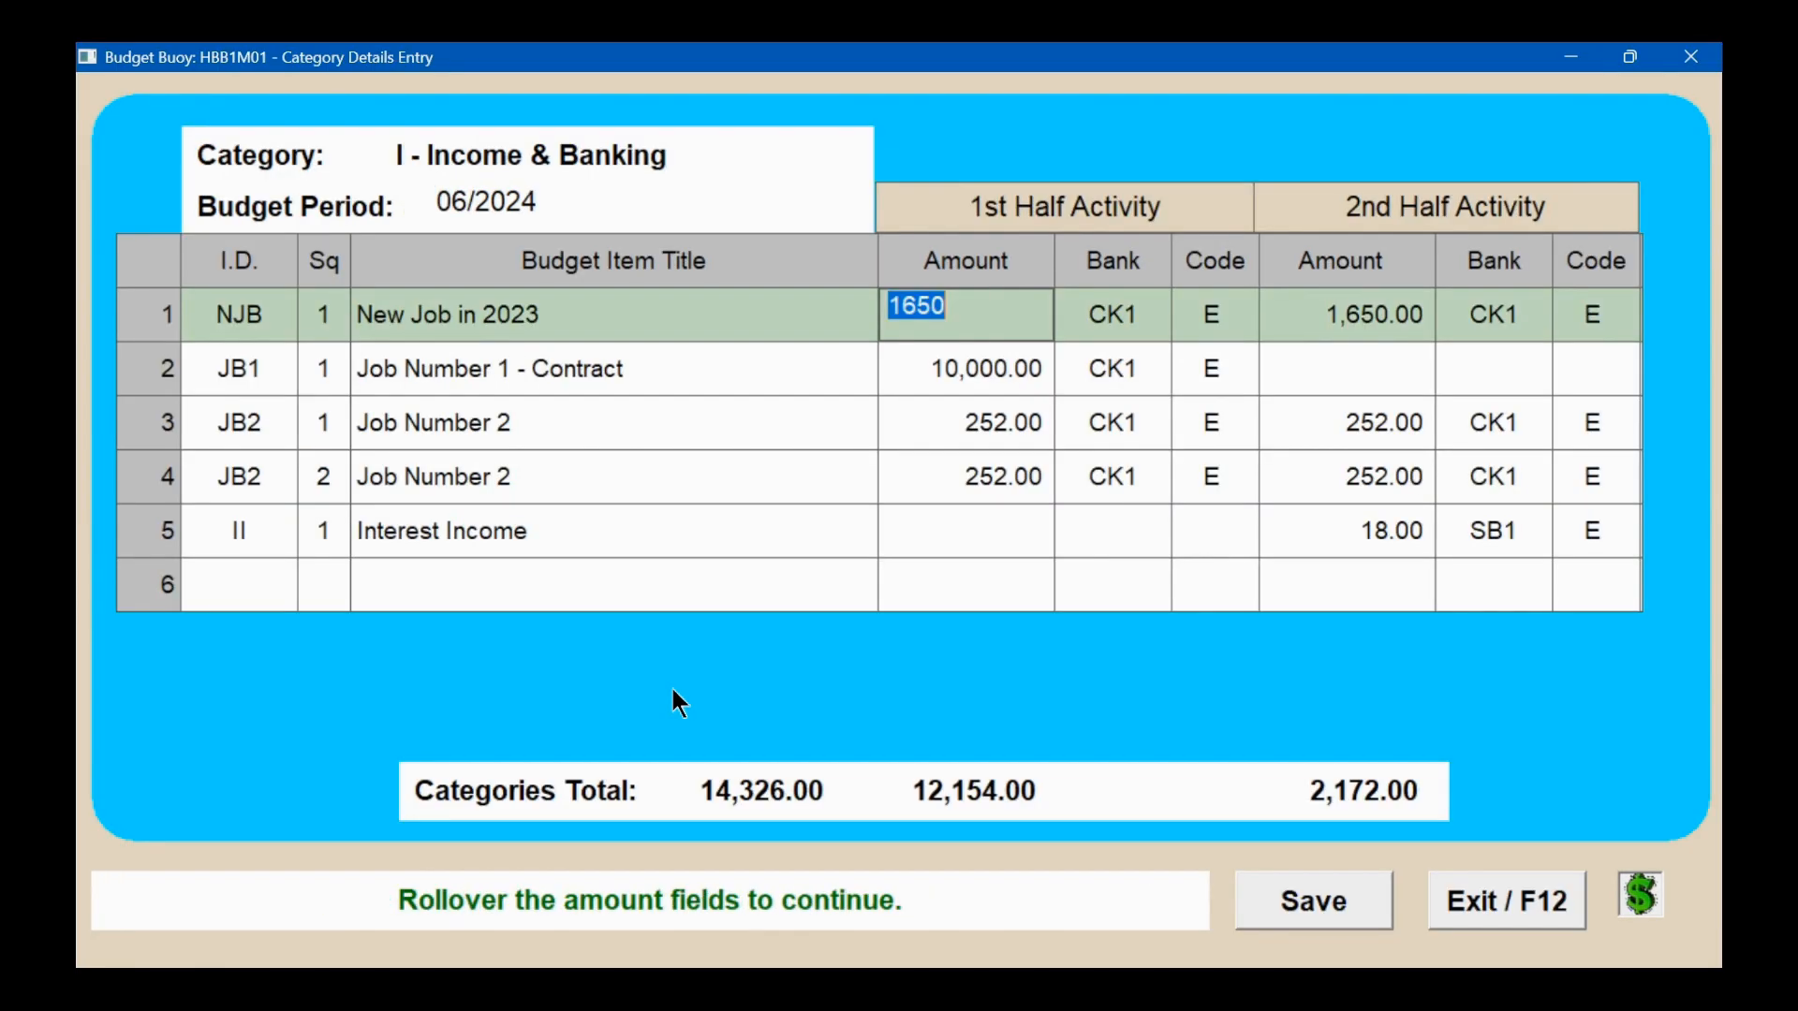
Step: View the first-half payroll deductions of the first Job Number 2 item, then return to This is Your Budget
double_click(991, 423)
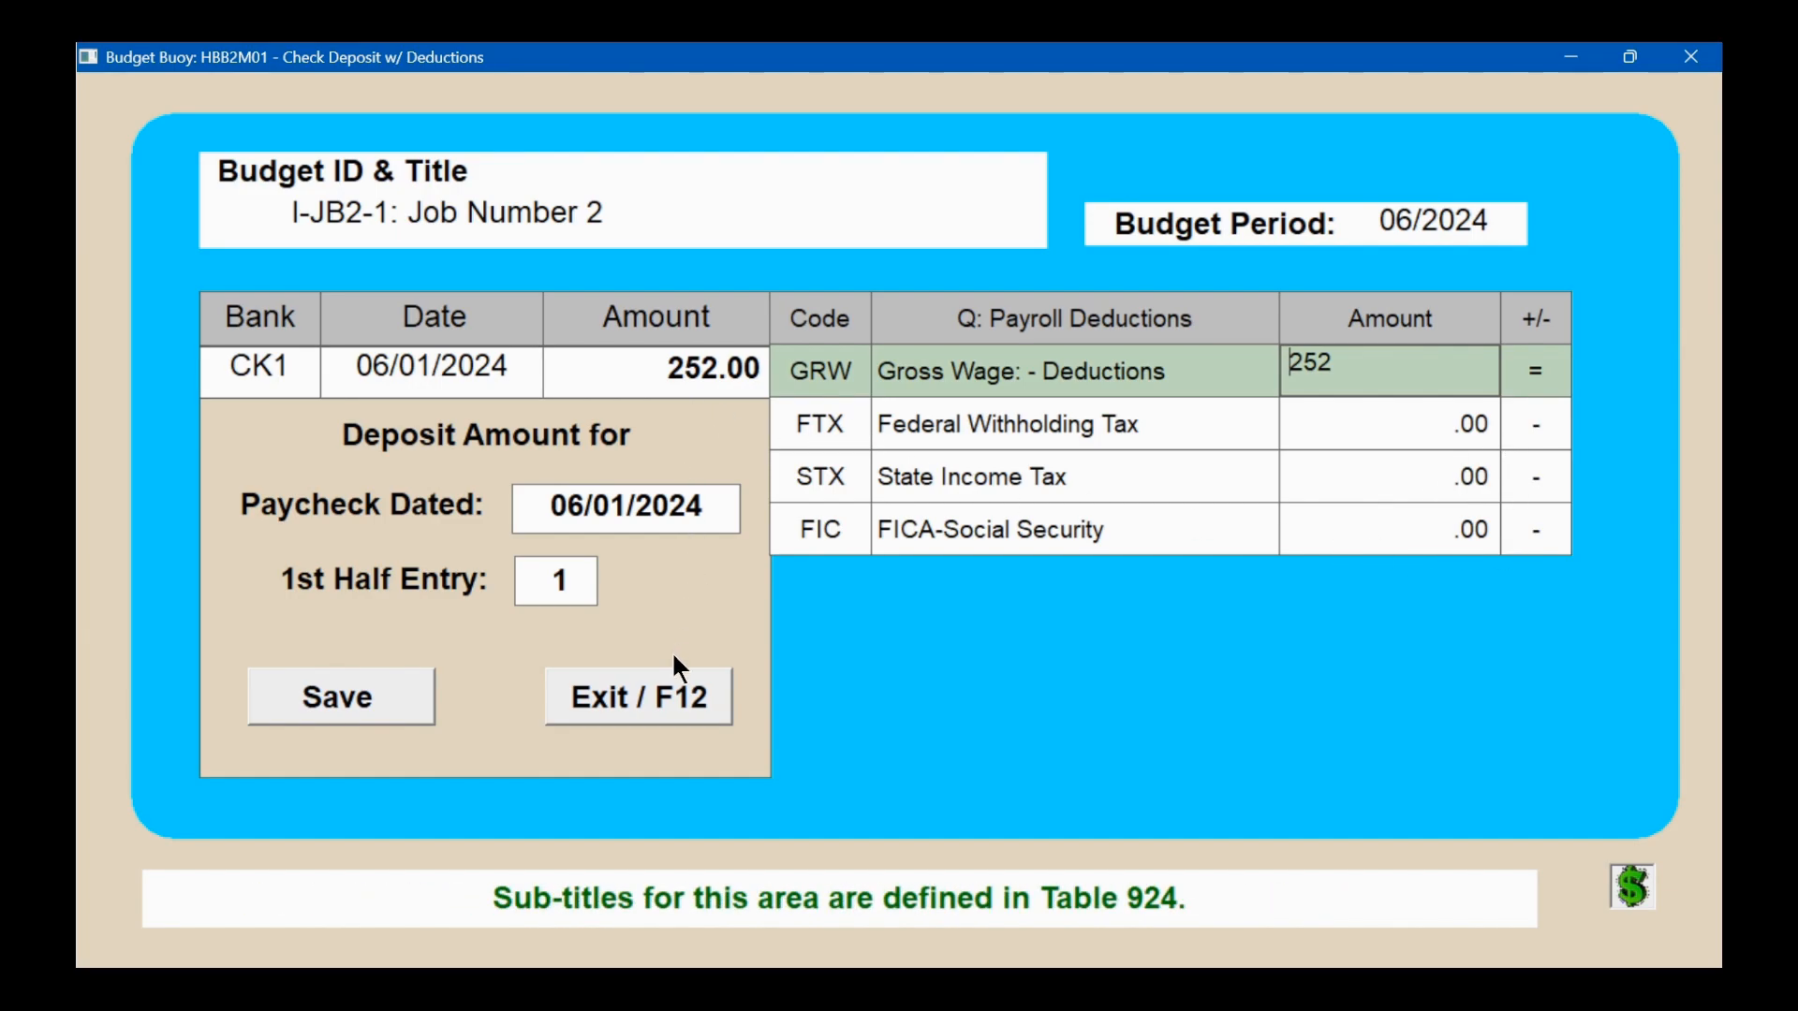
click(665, 697)
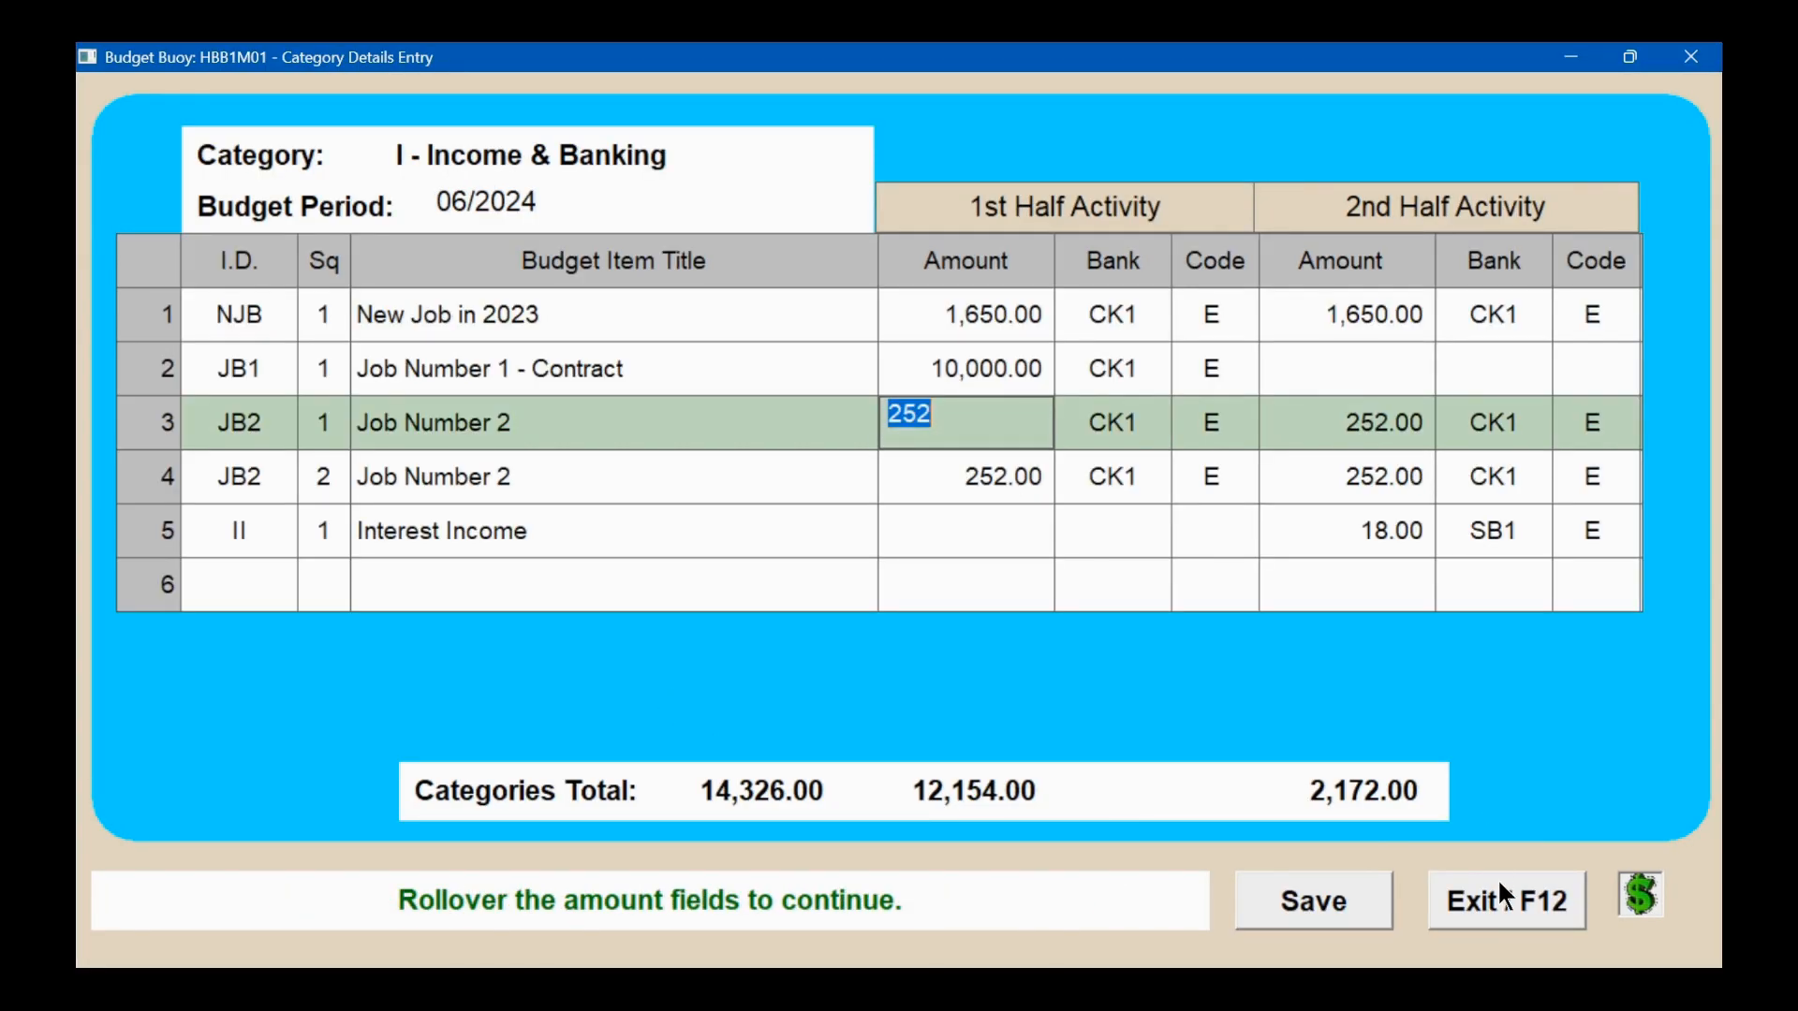
click(1499, 890)
click(1182, 183)
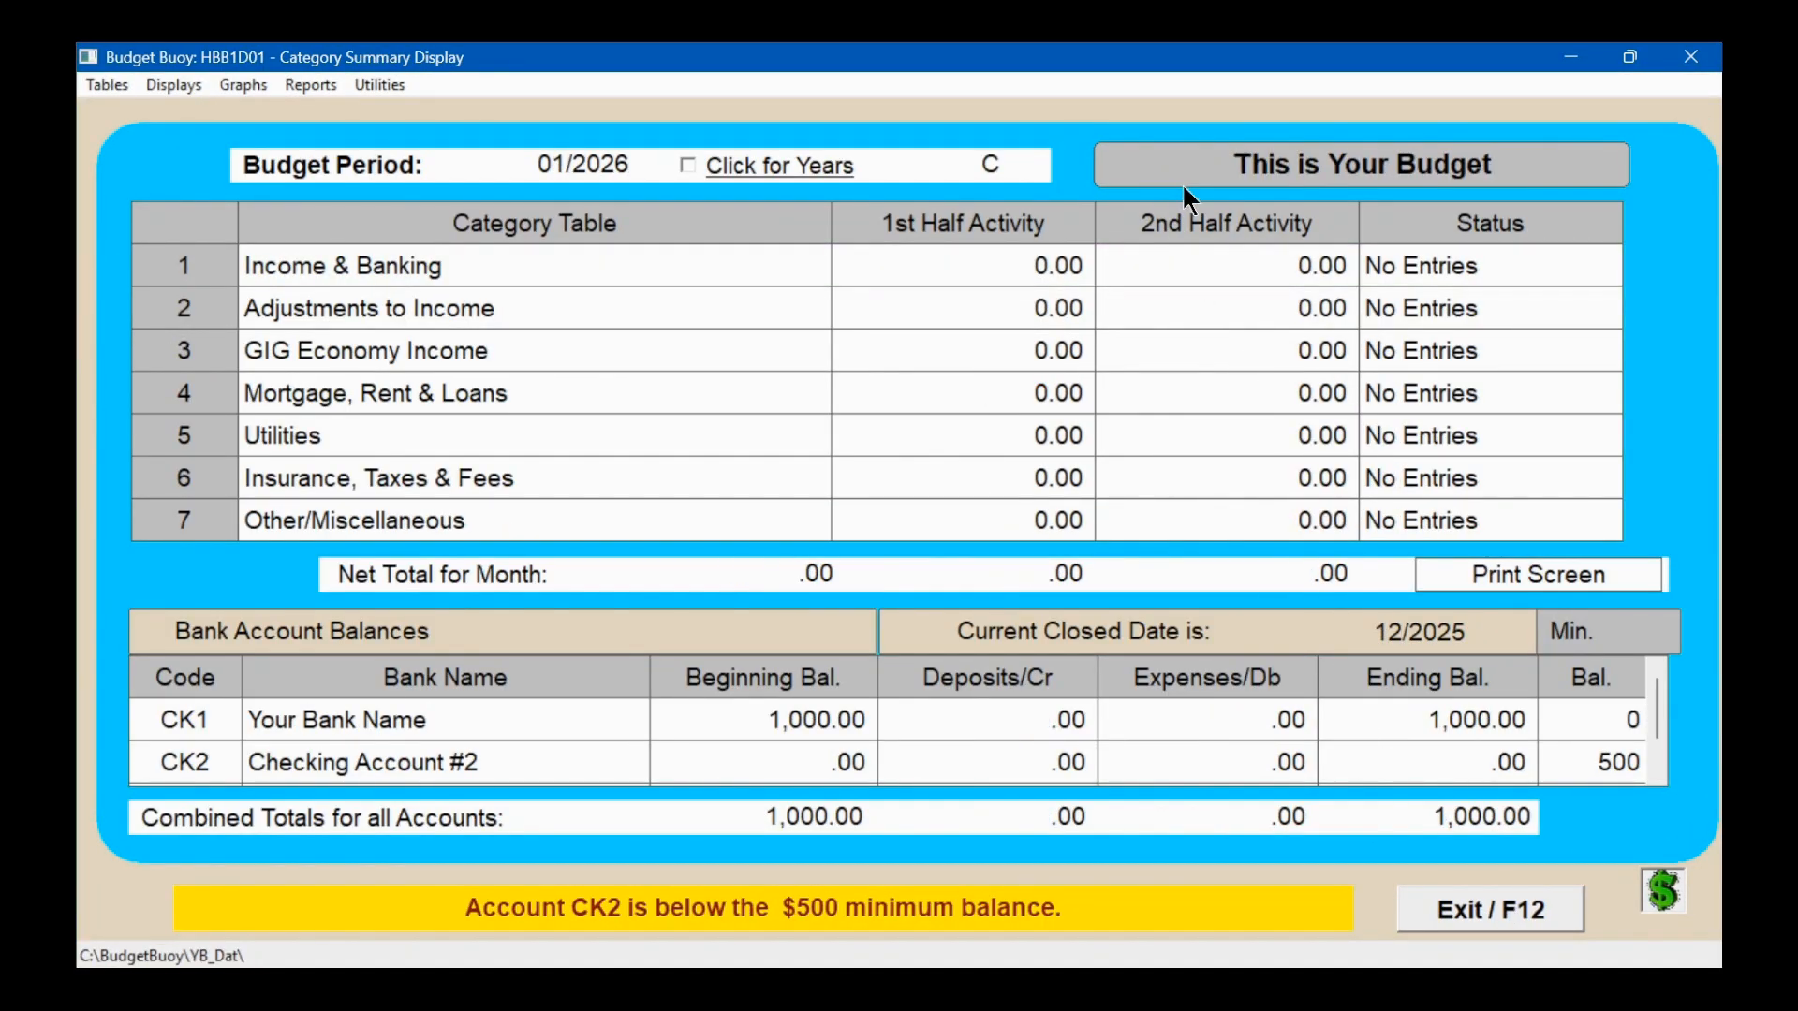
Step: Open table 922, Budget Detail Items, with sub-selection and restrict it to category I, Income & Banking
click(105, 81)
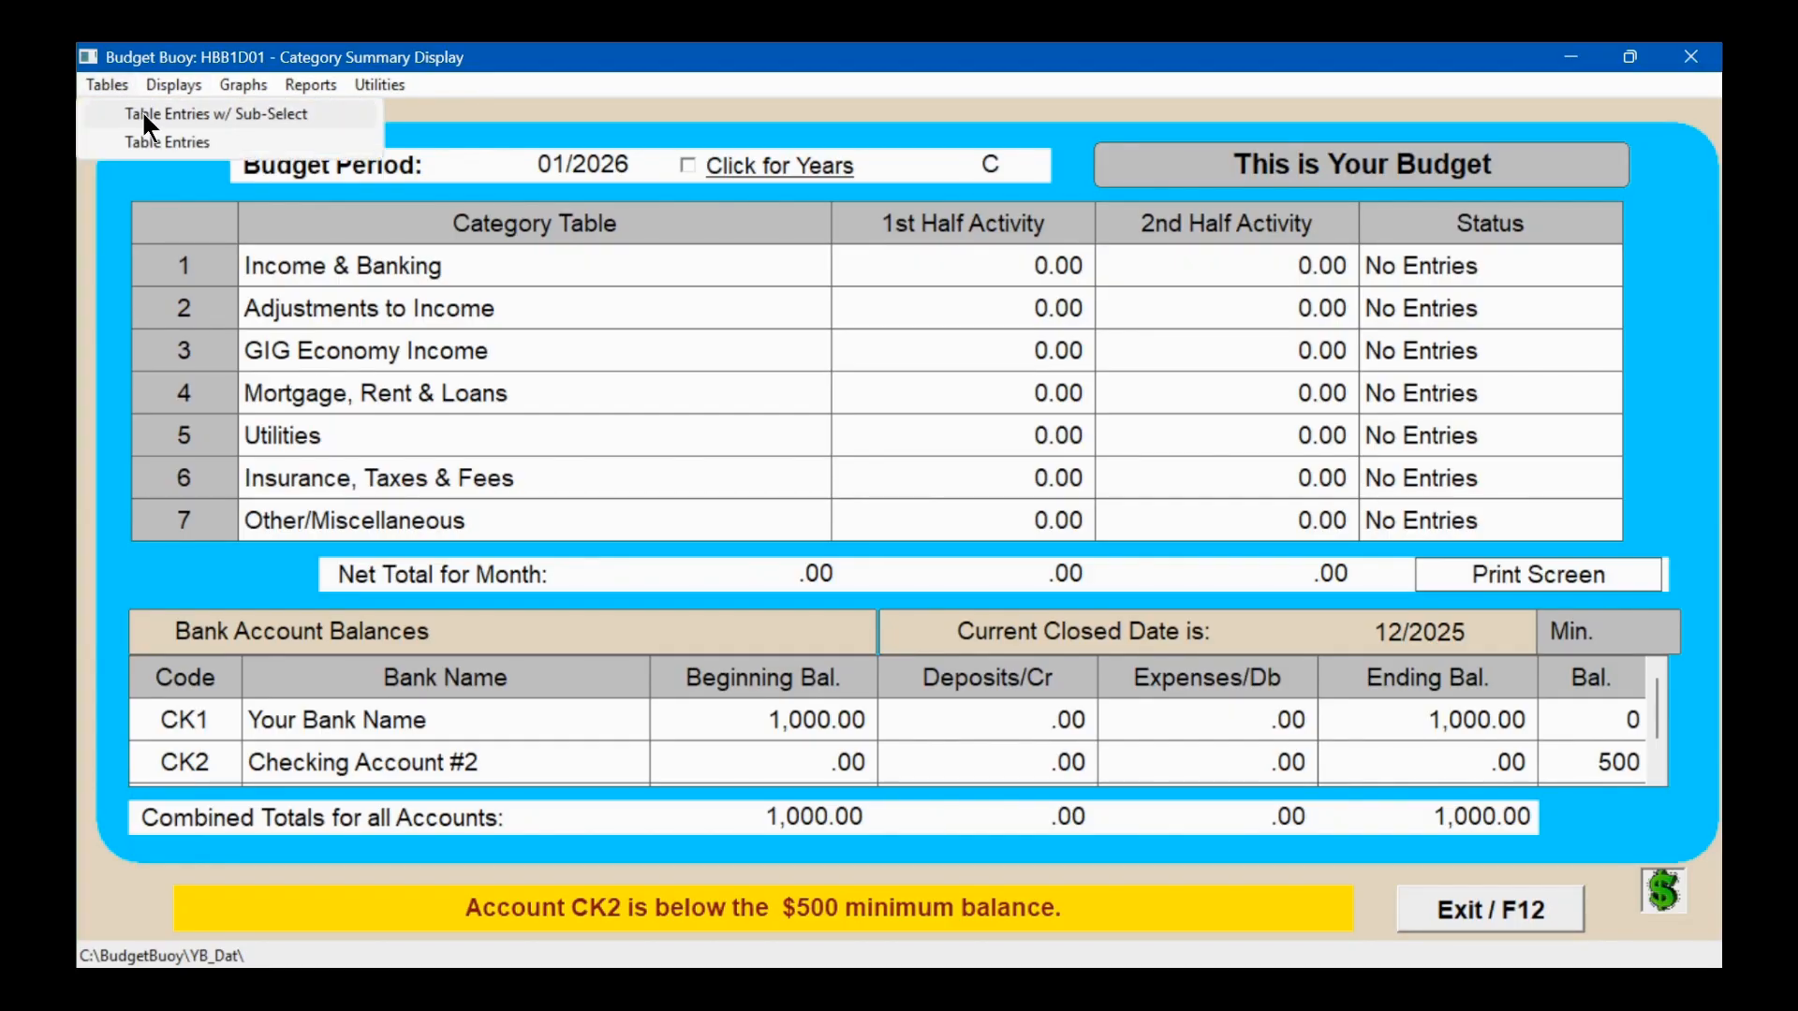
click(142, 109)
text(922)
key(Return)
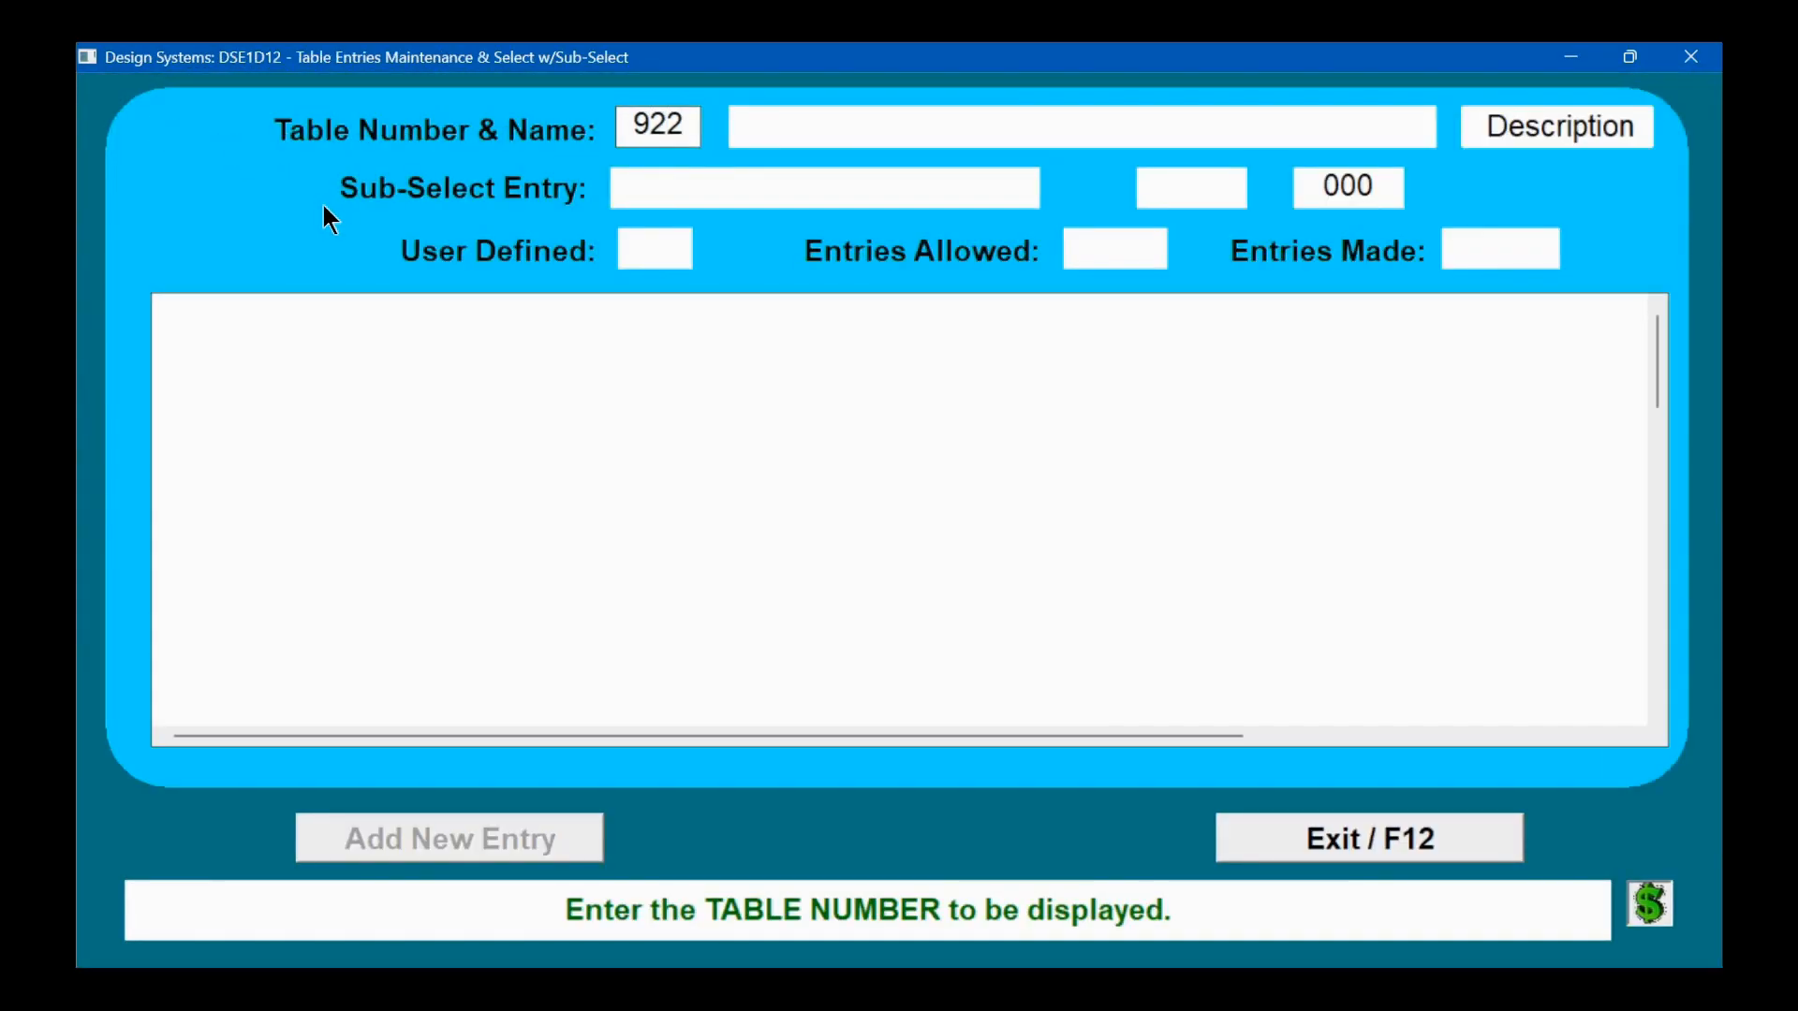
text(I)
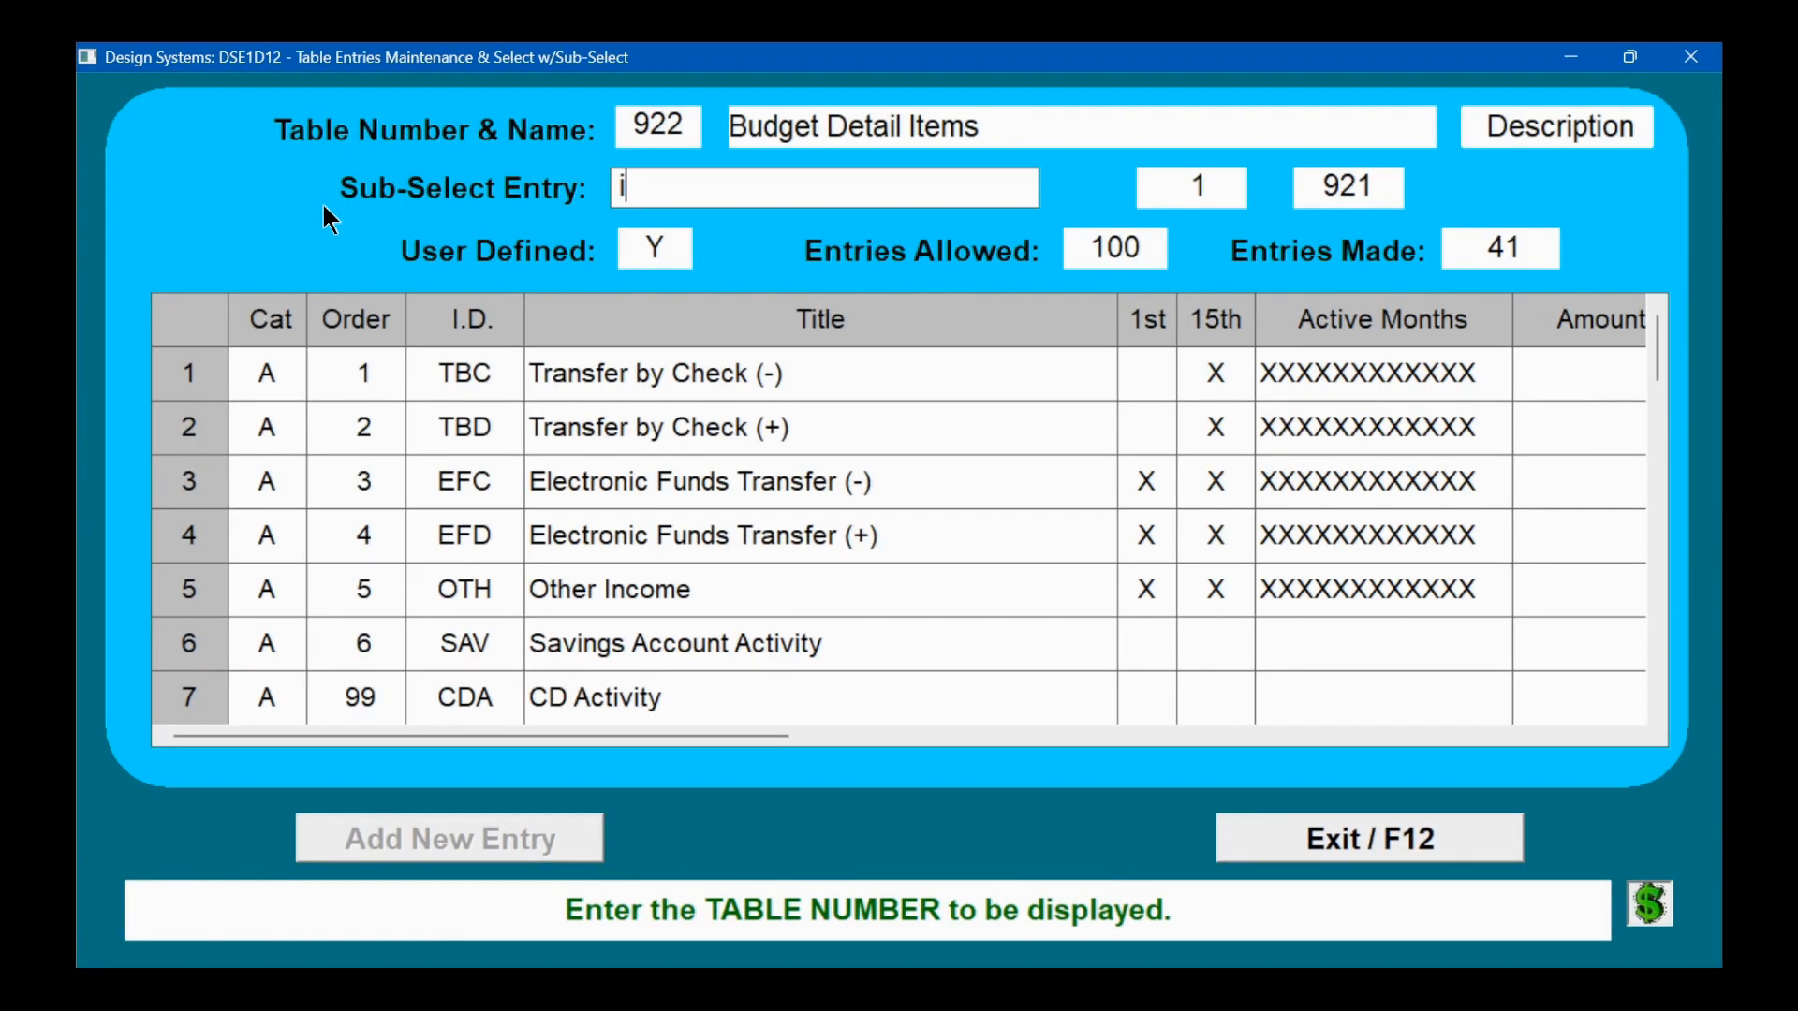
key(Return)
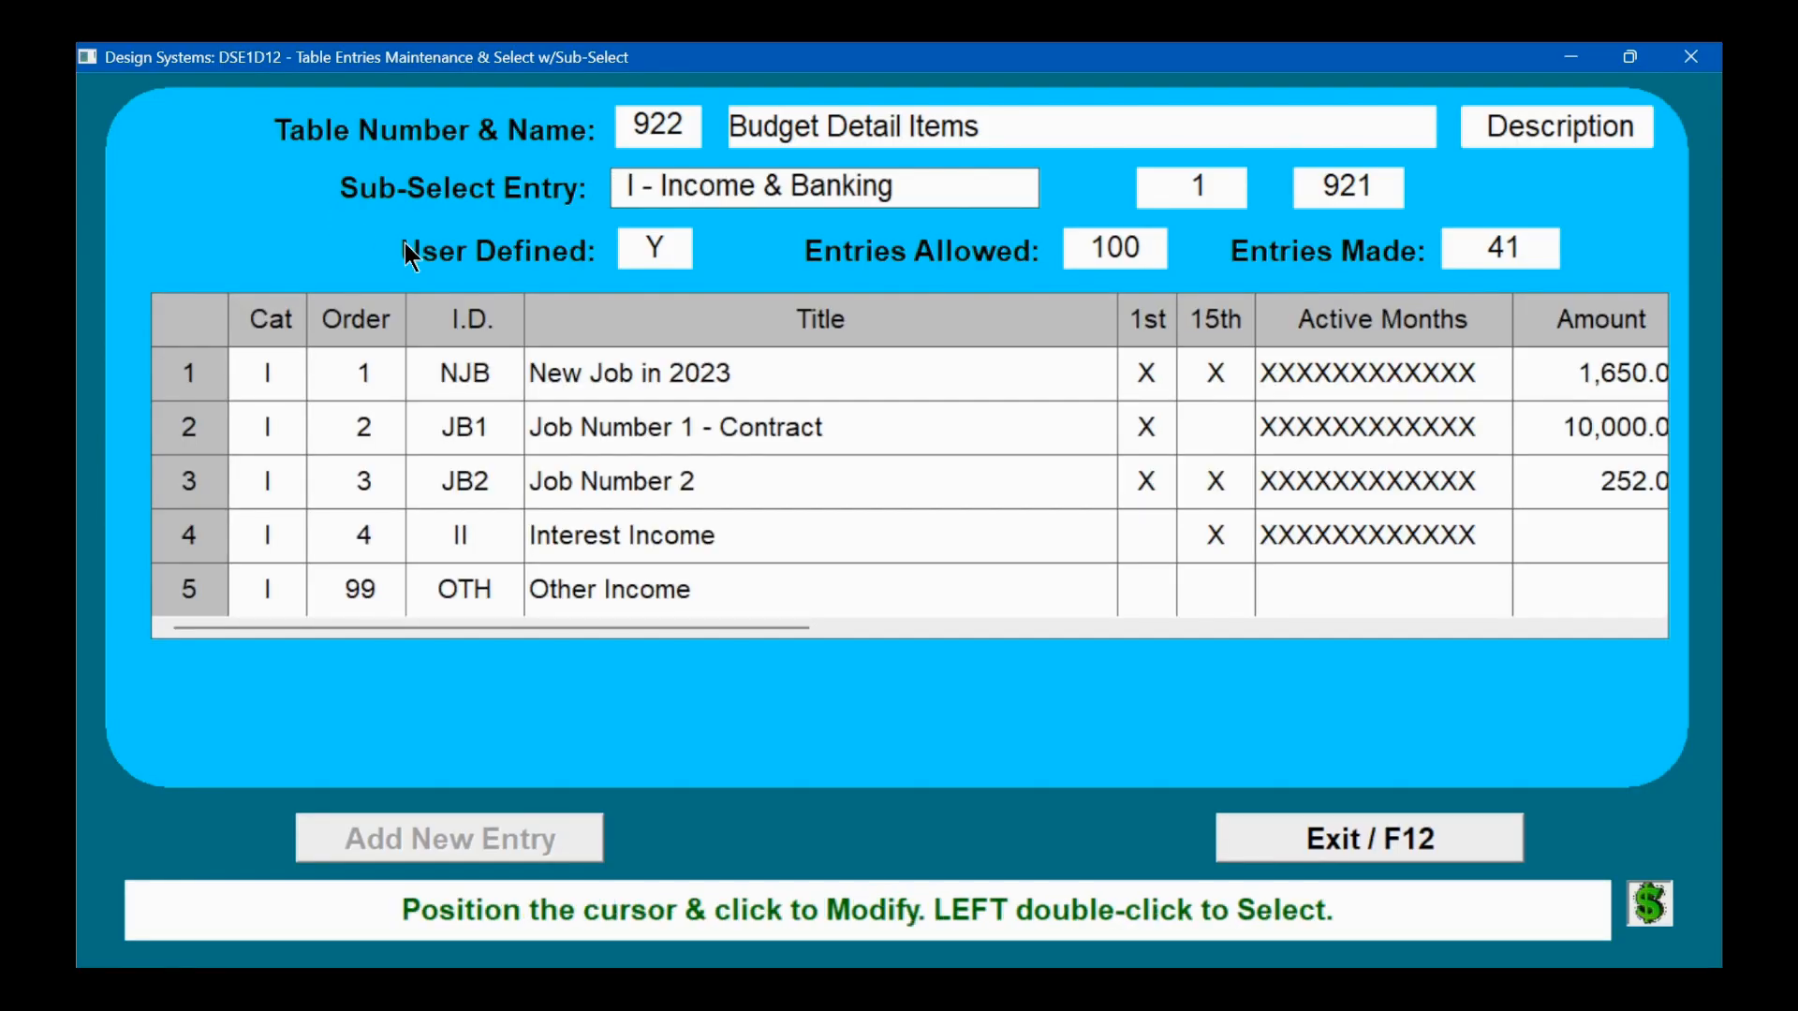
Step: Open the New Job in 2023 entry for modification and set its title to Your Job
click(462, 368)
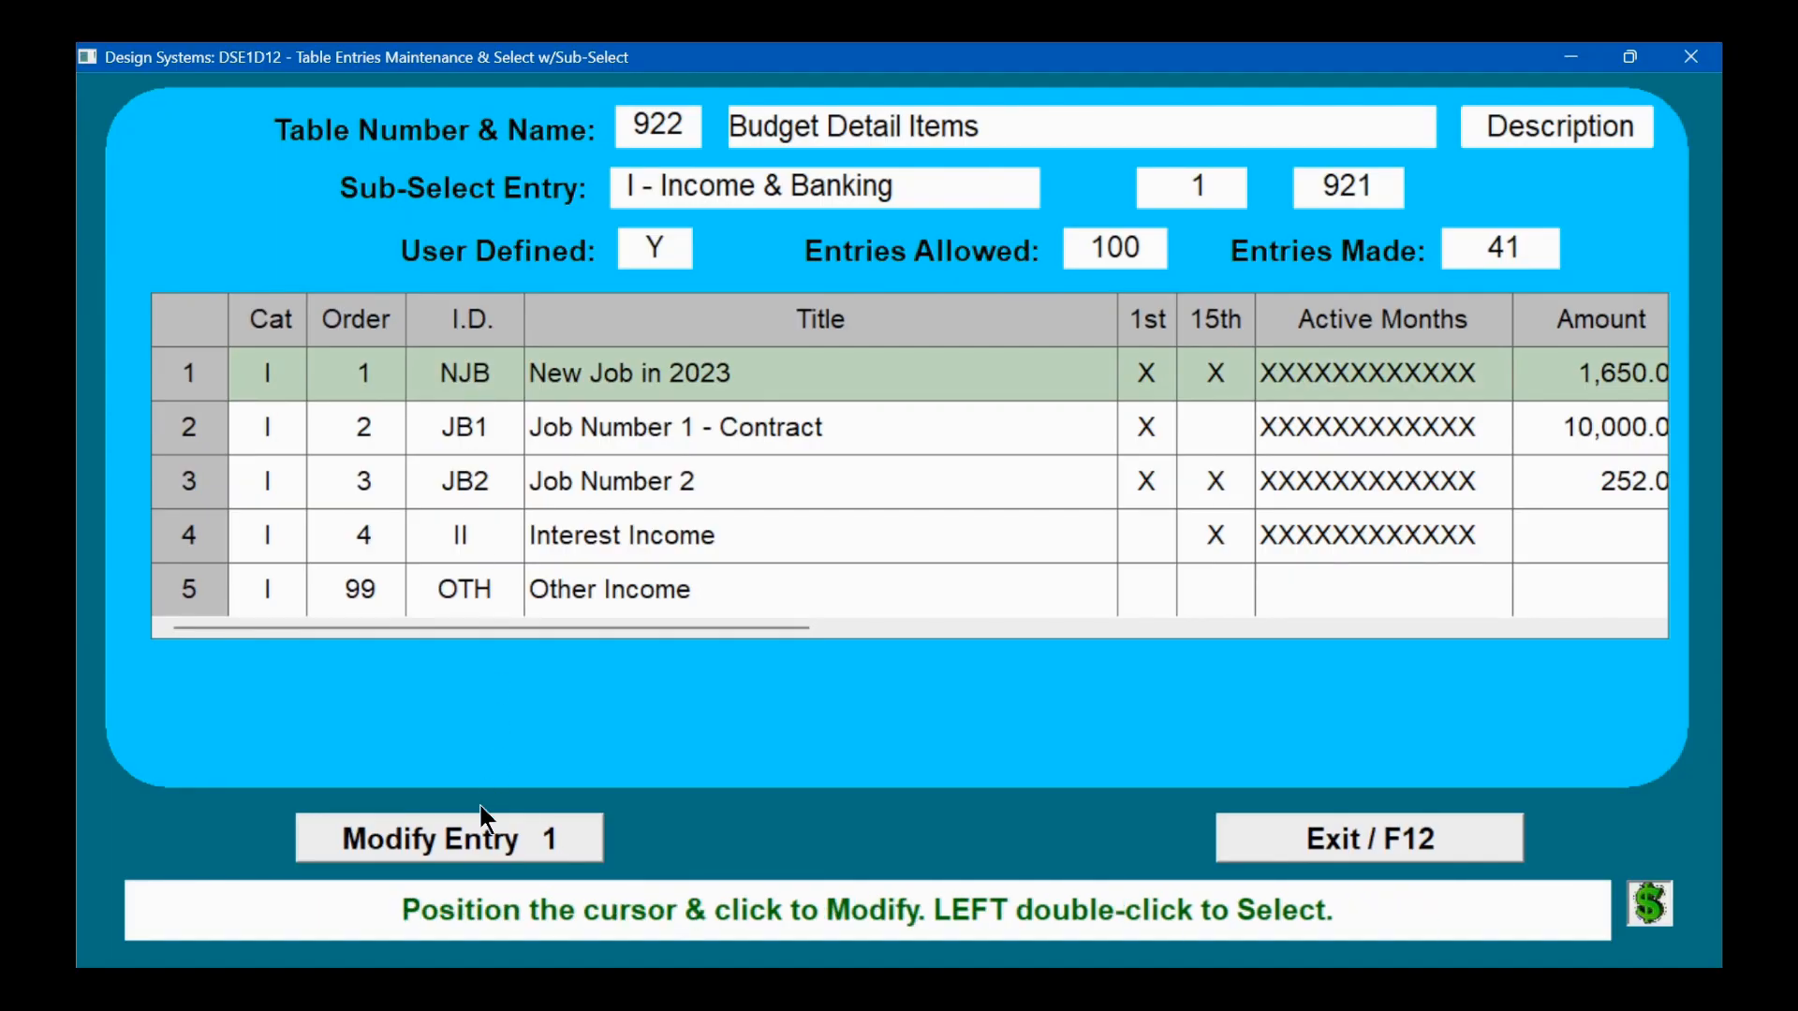
click(481, 837)
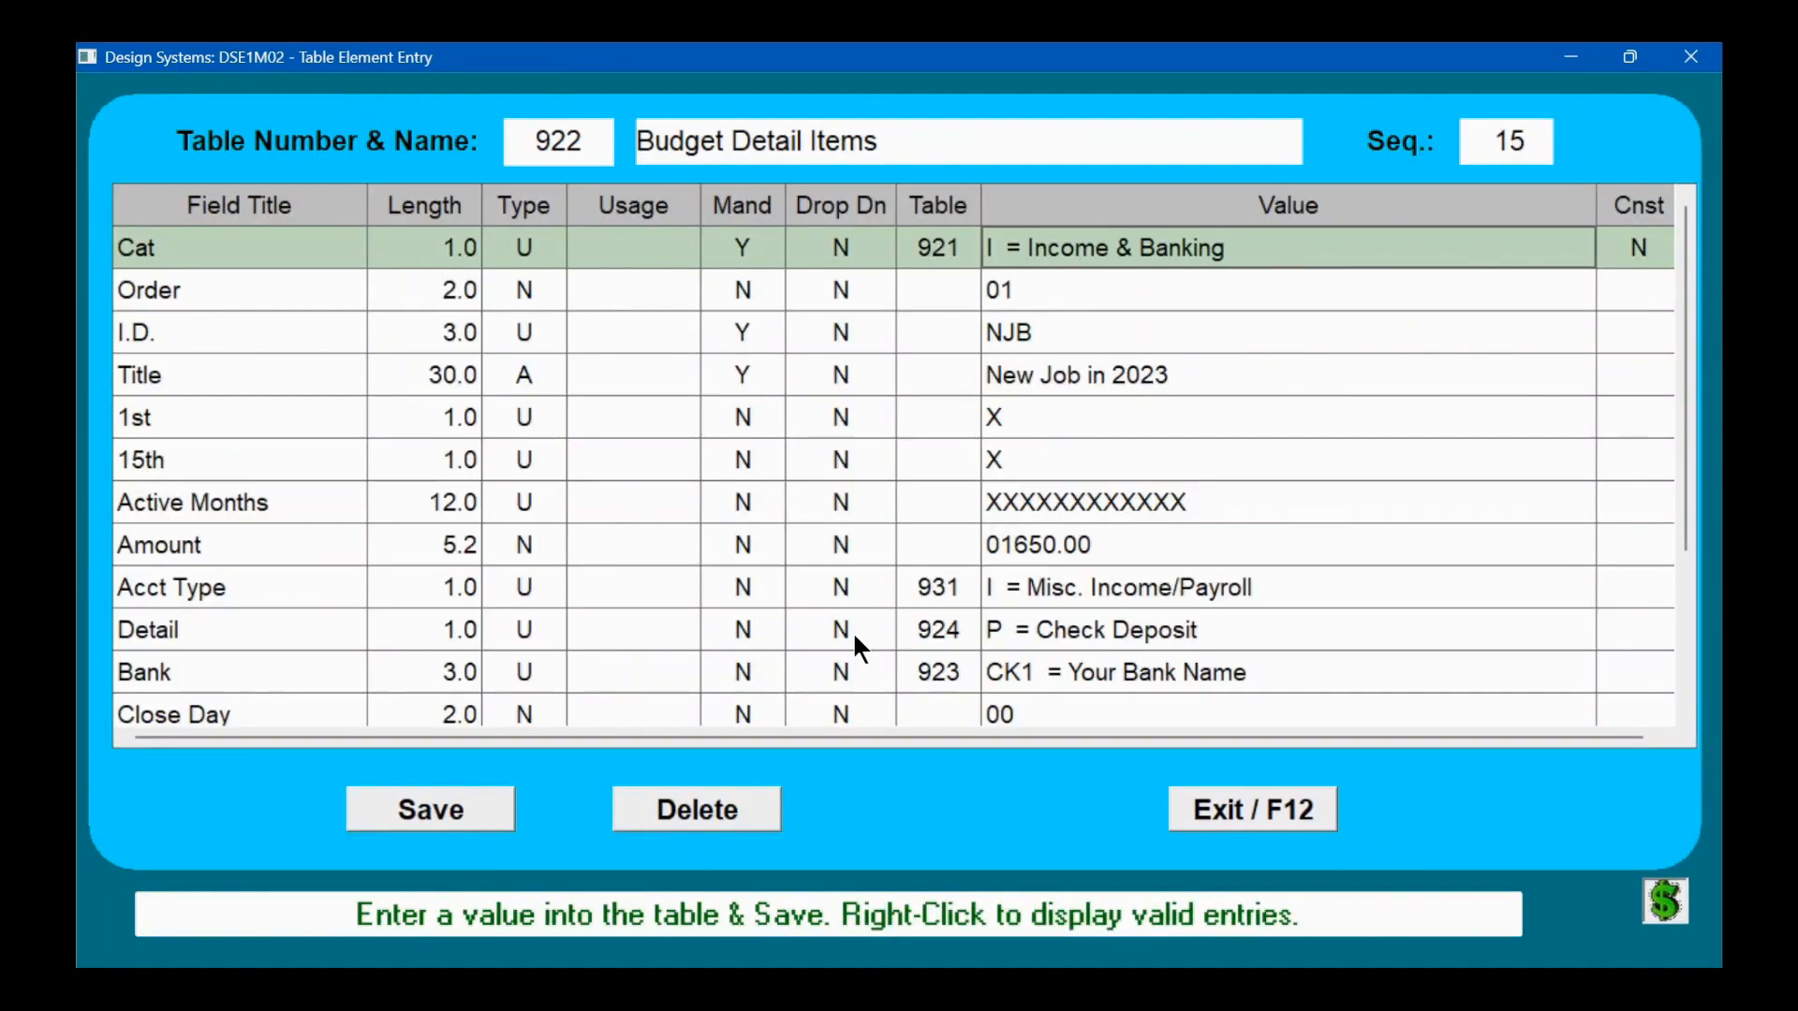
click(1041, 375)
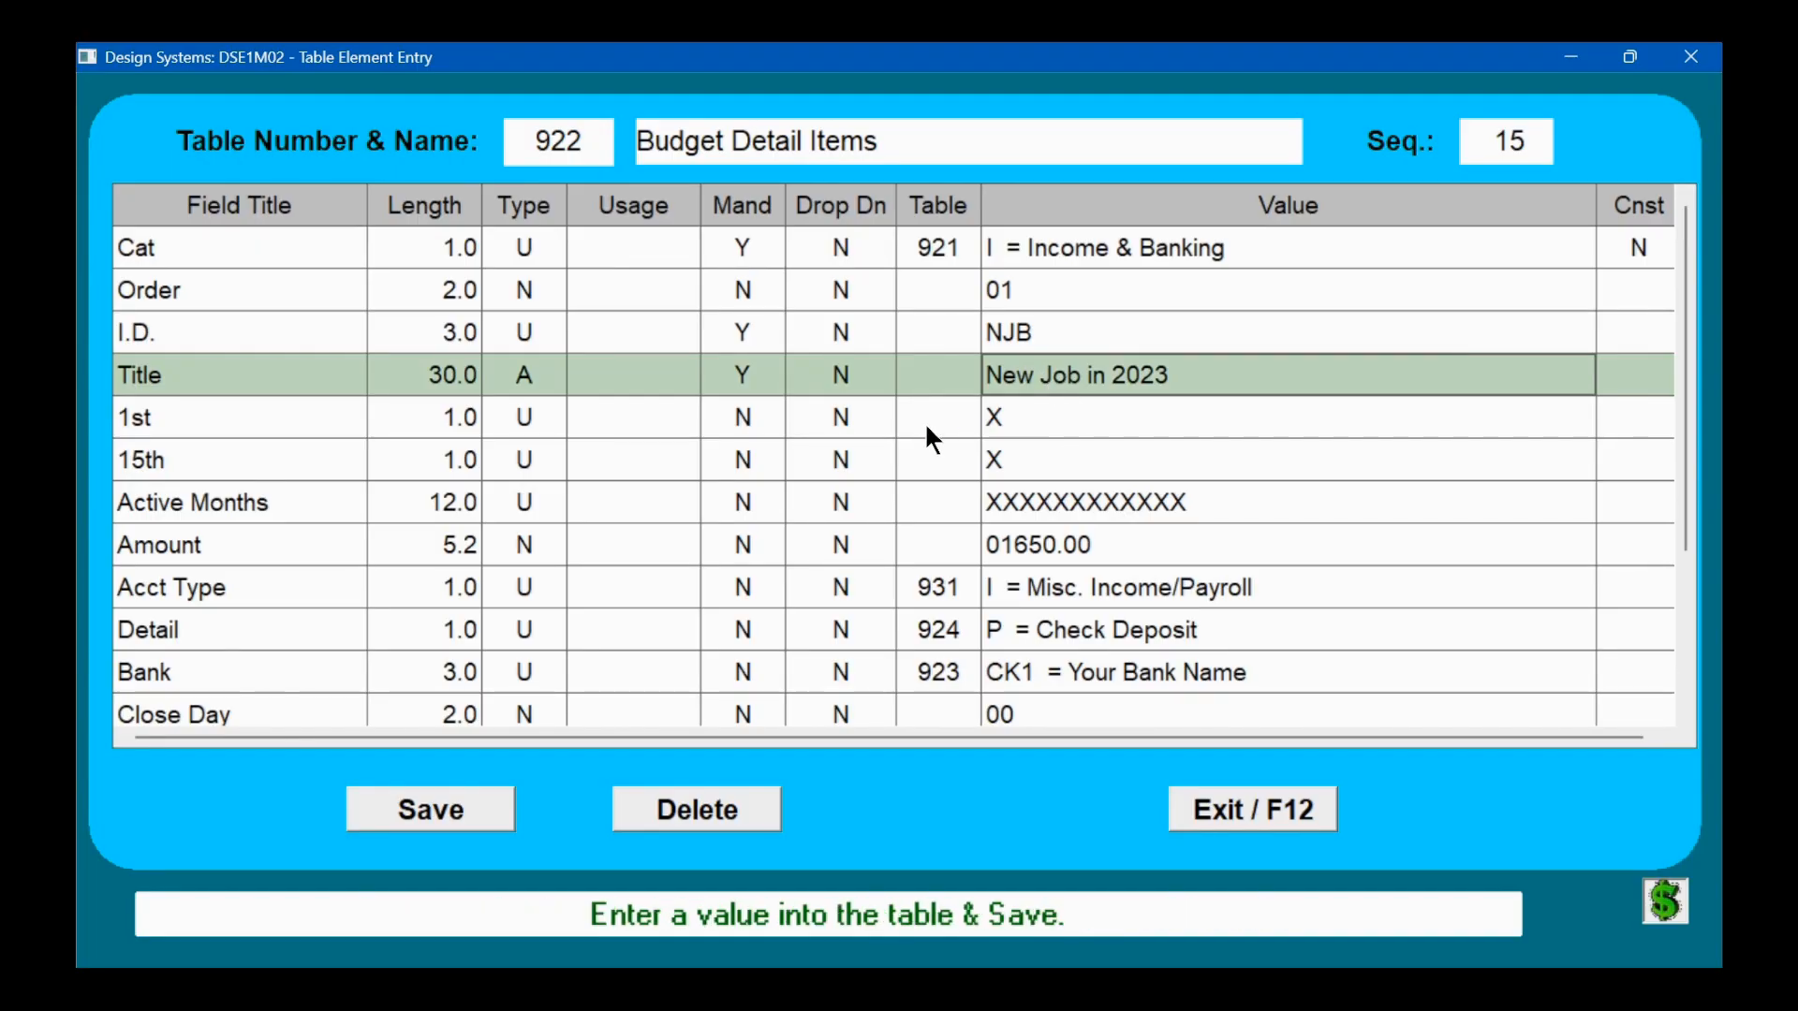
text(Your Job)
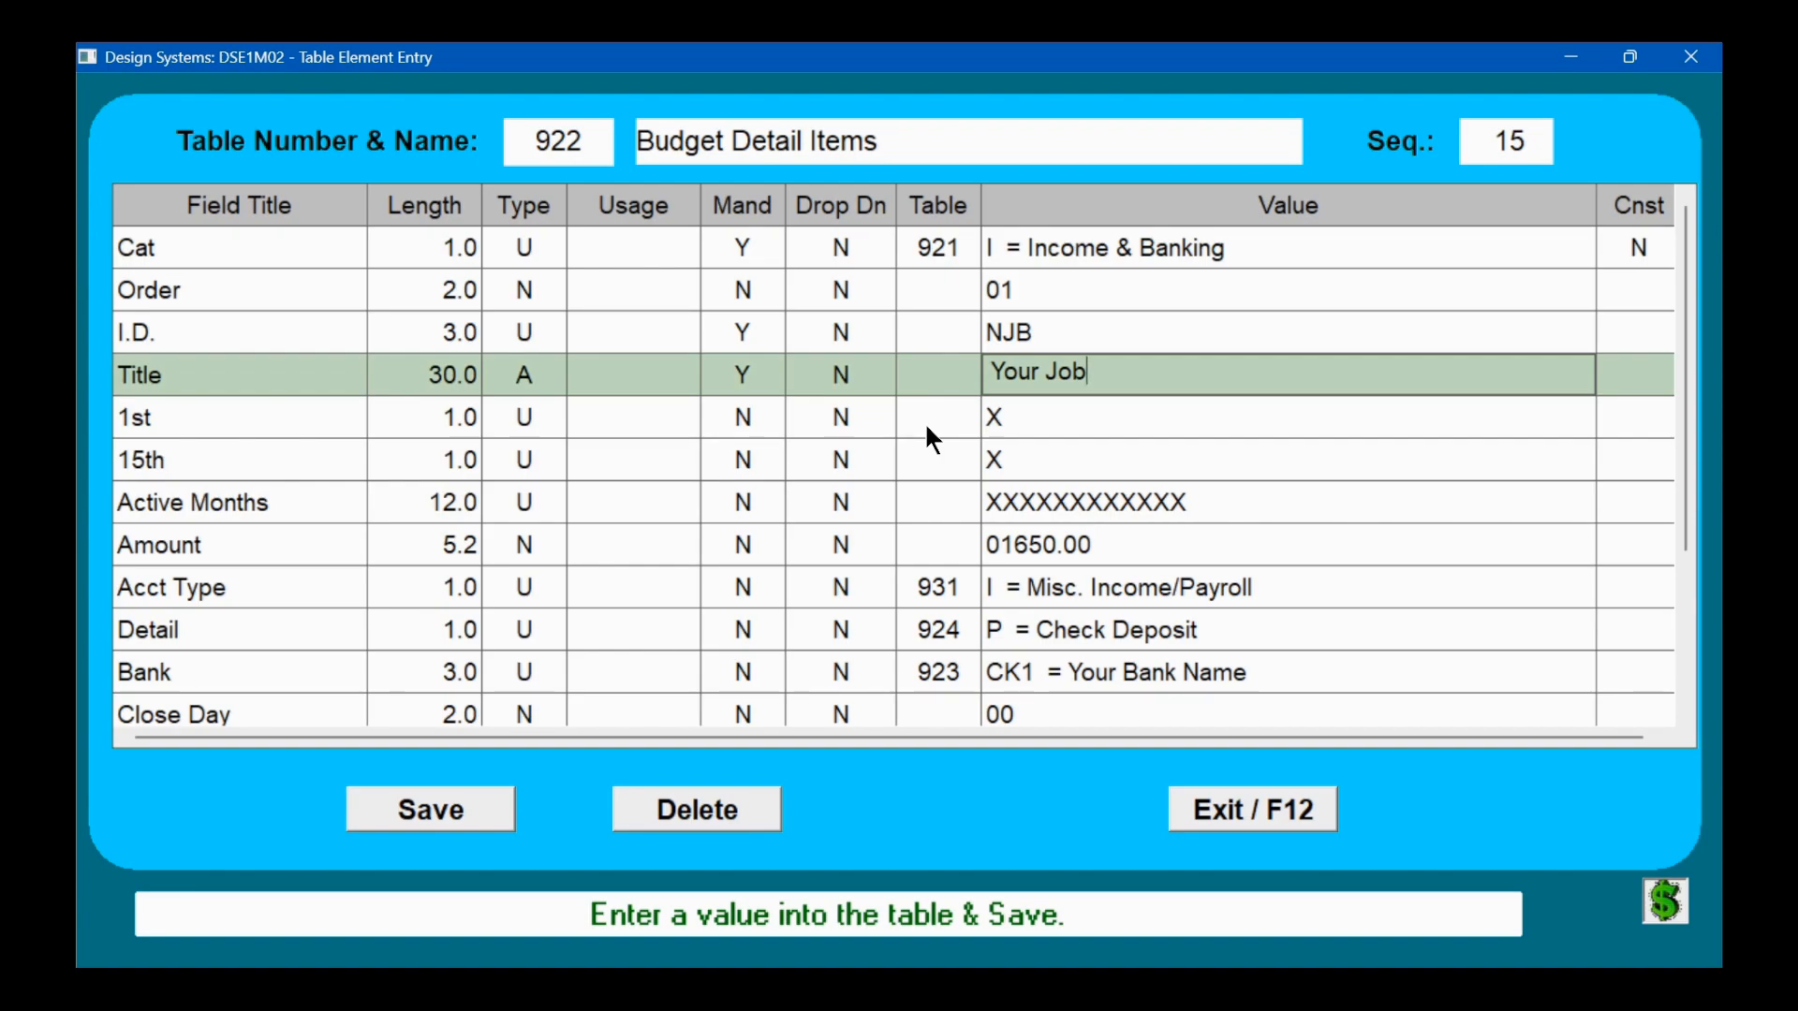
key(Return)
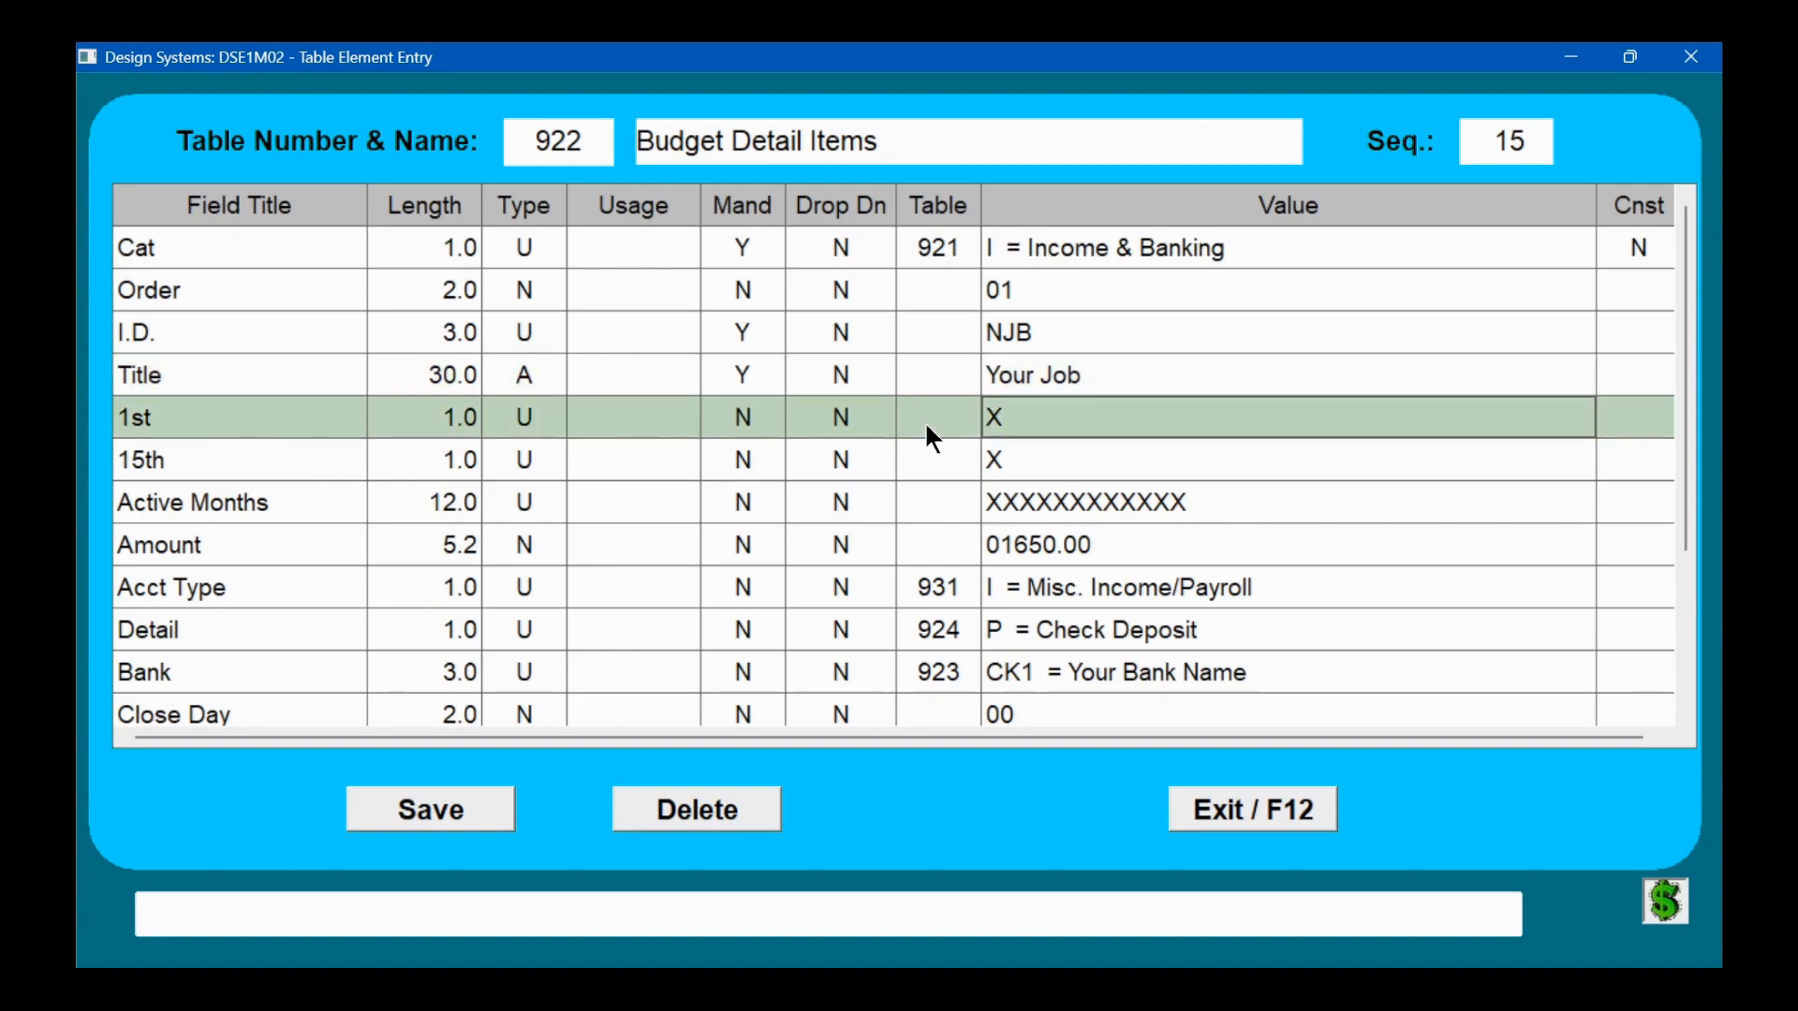
Step: Set the Your Job amount to 2000.00 and accept all the other fields of the entry as they are
key(Return)
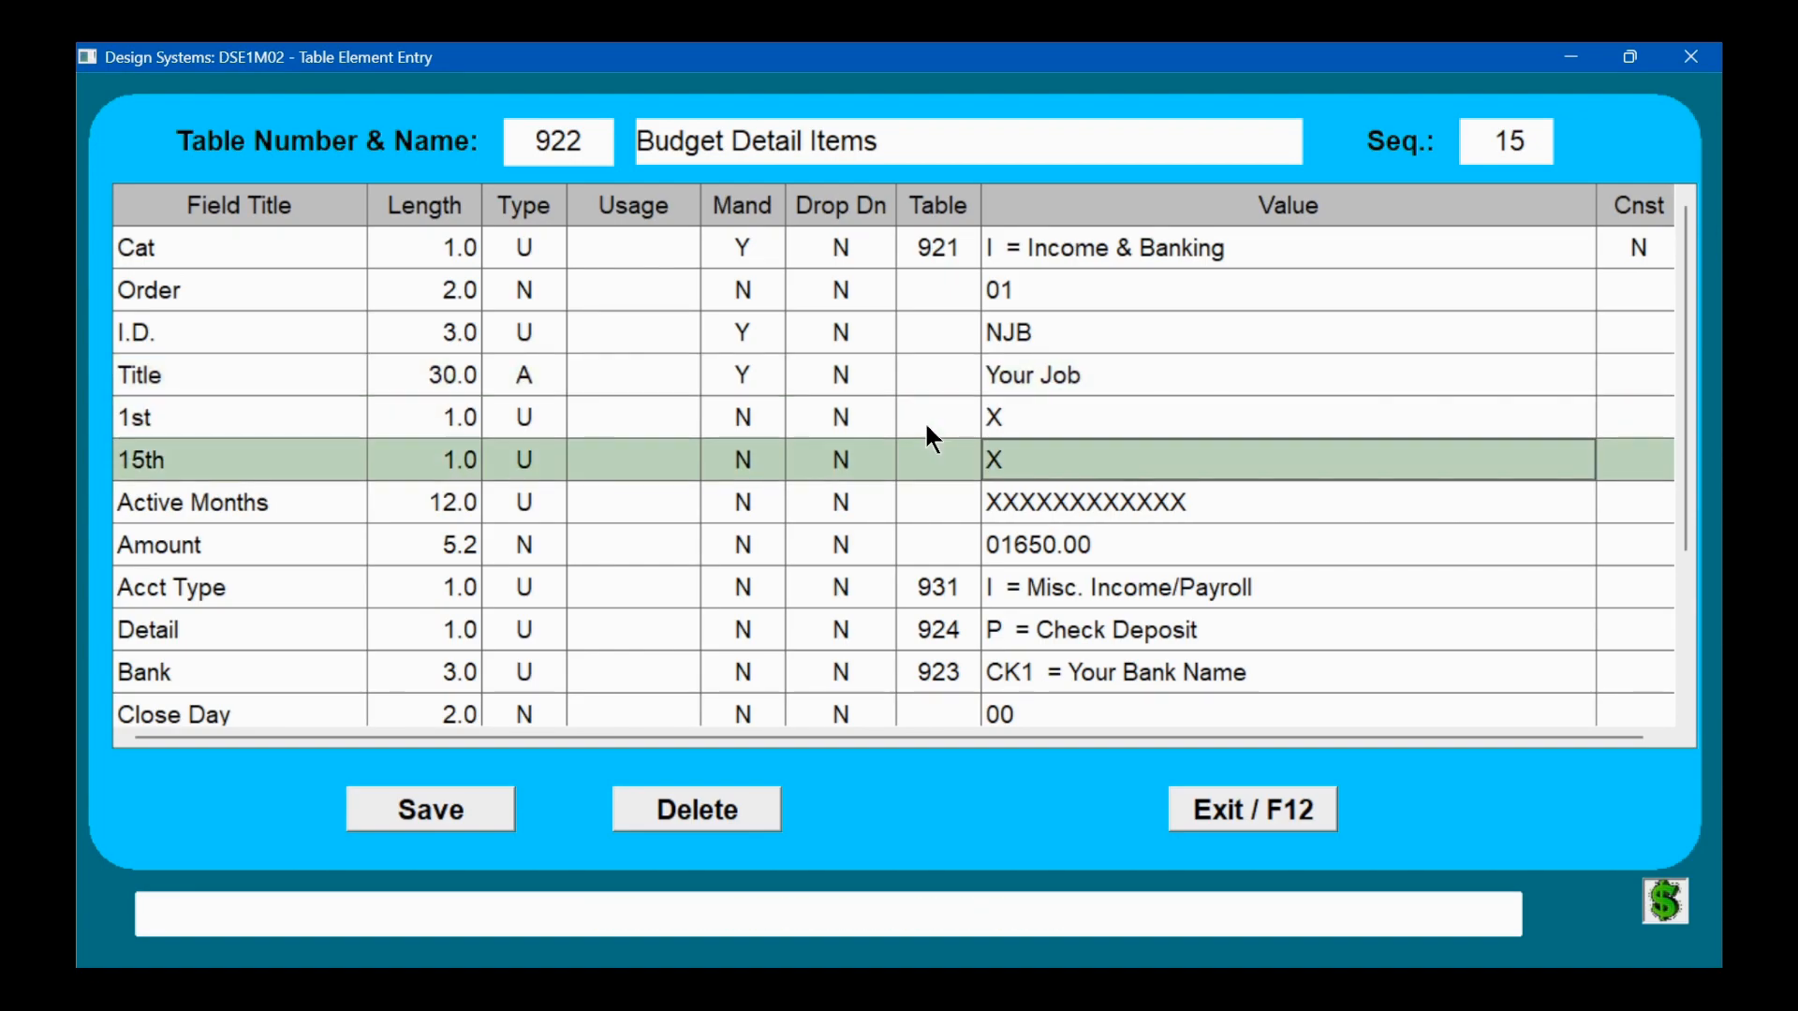
key(Return)
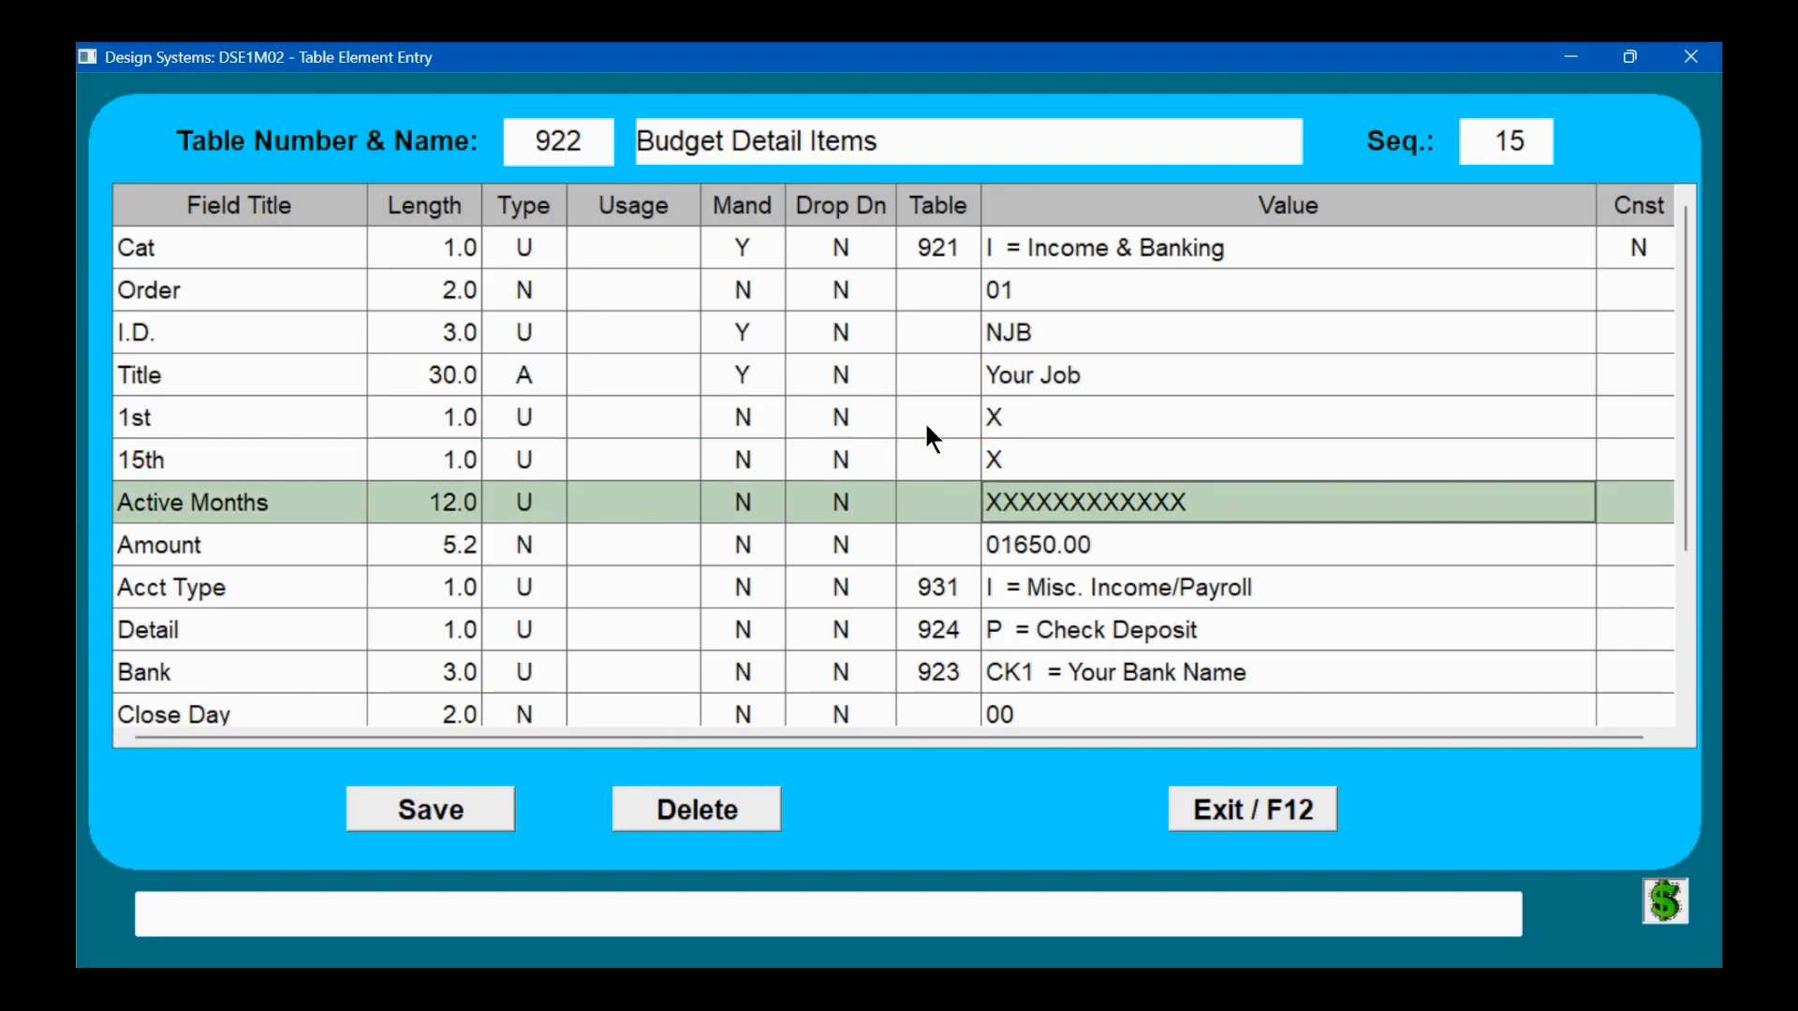
key(Return)
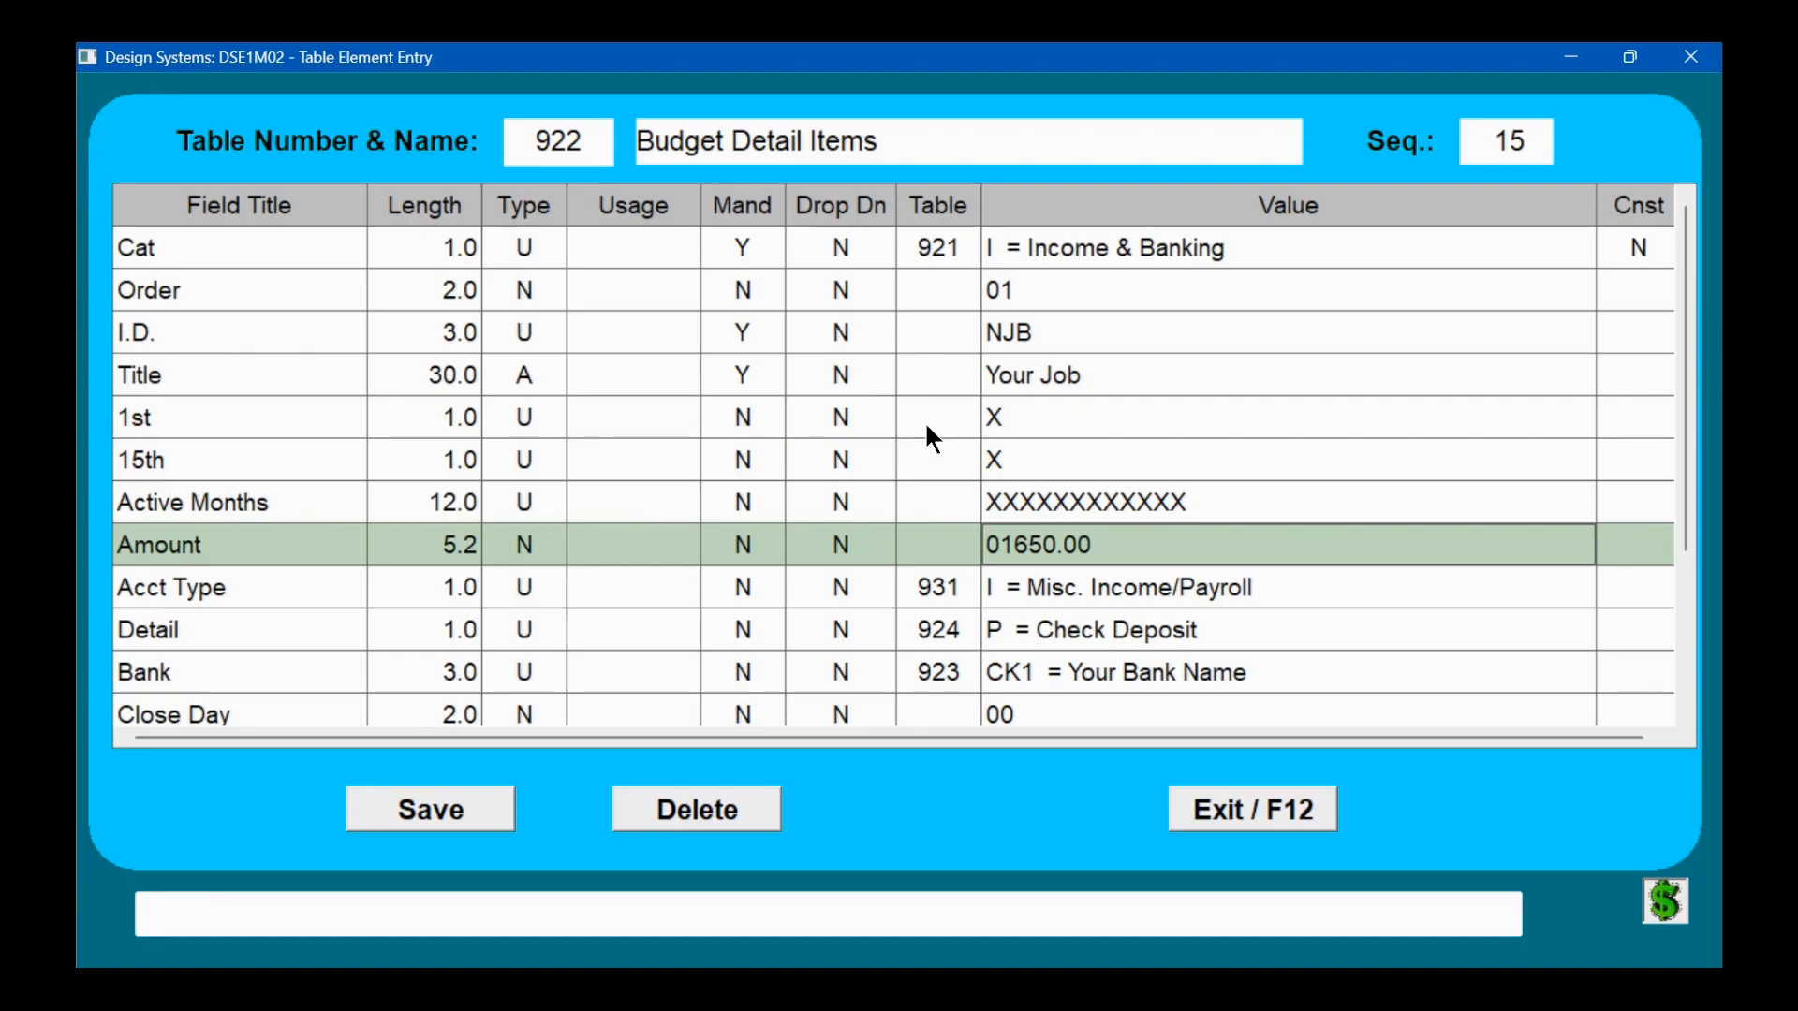
text(2000.00)
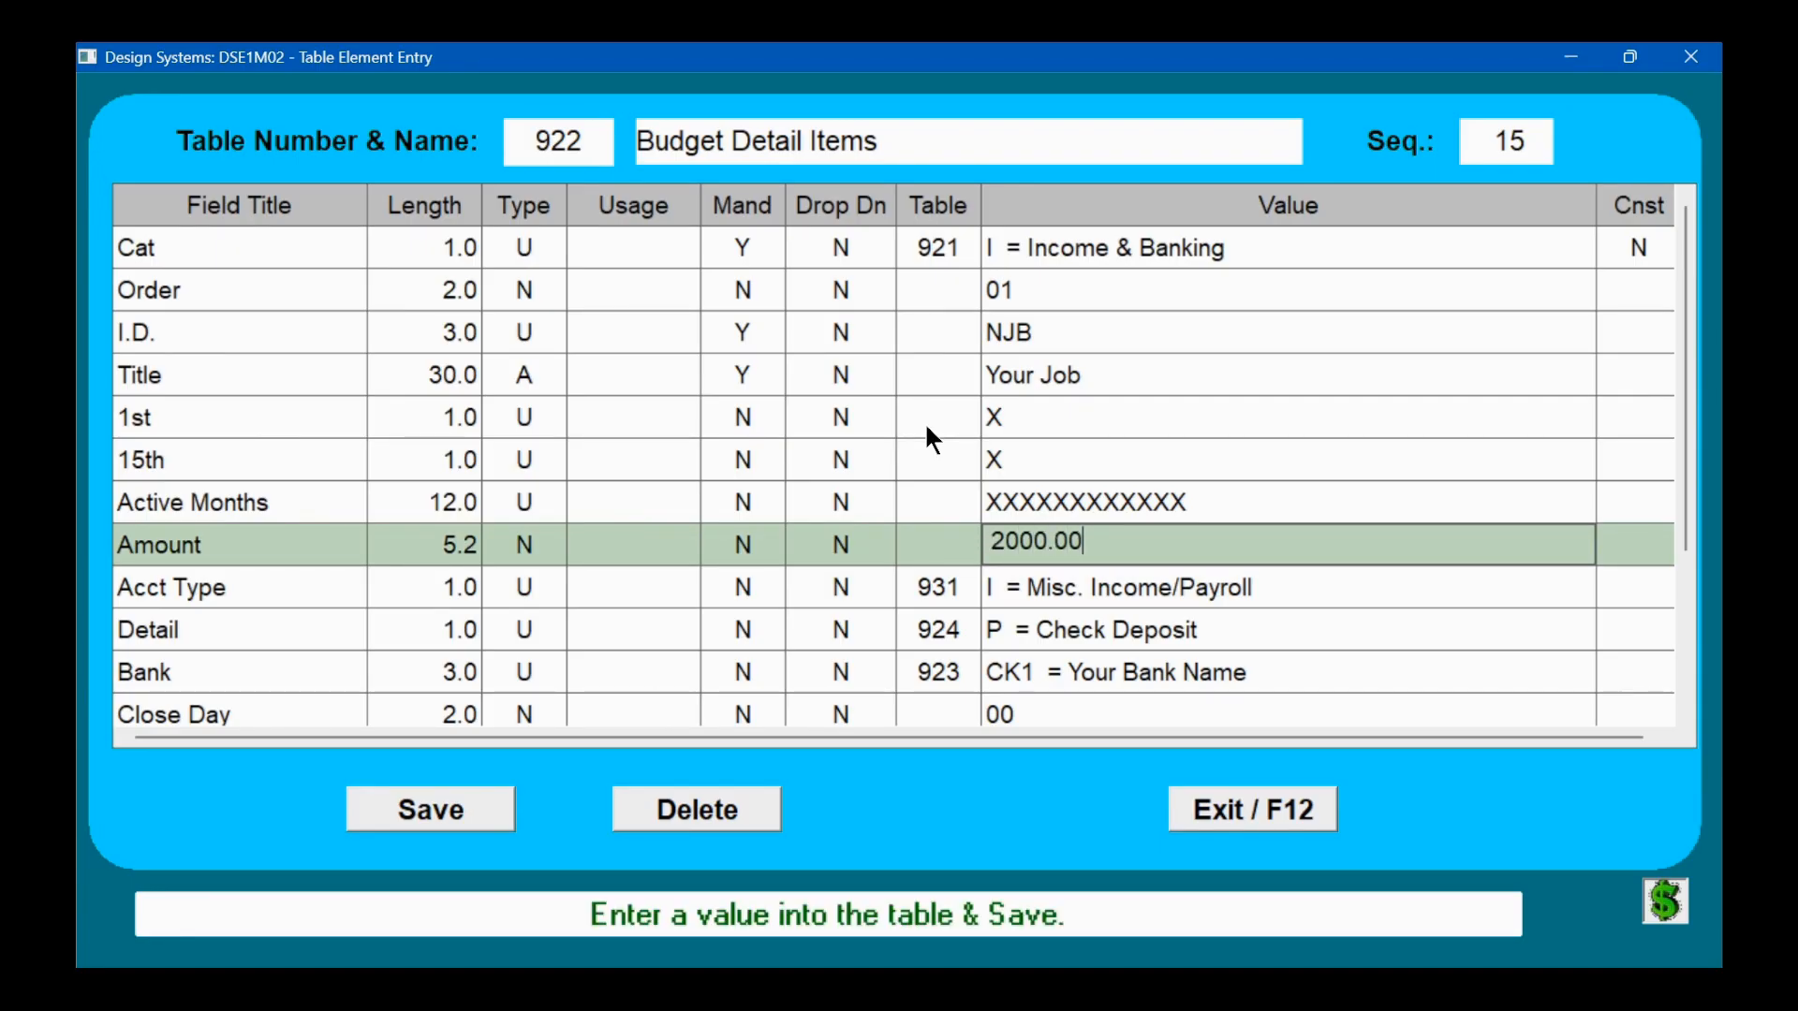
key(Tab)
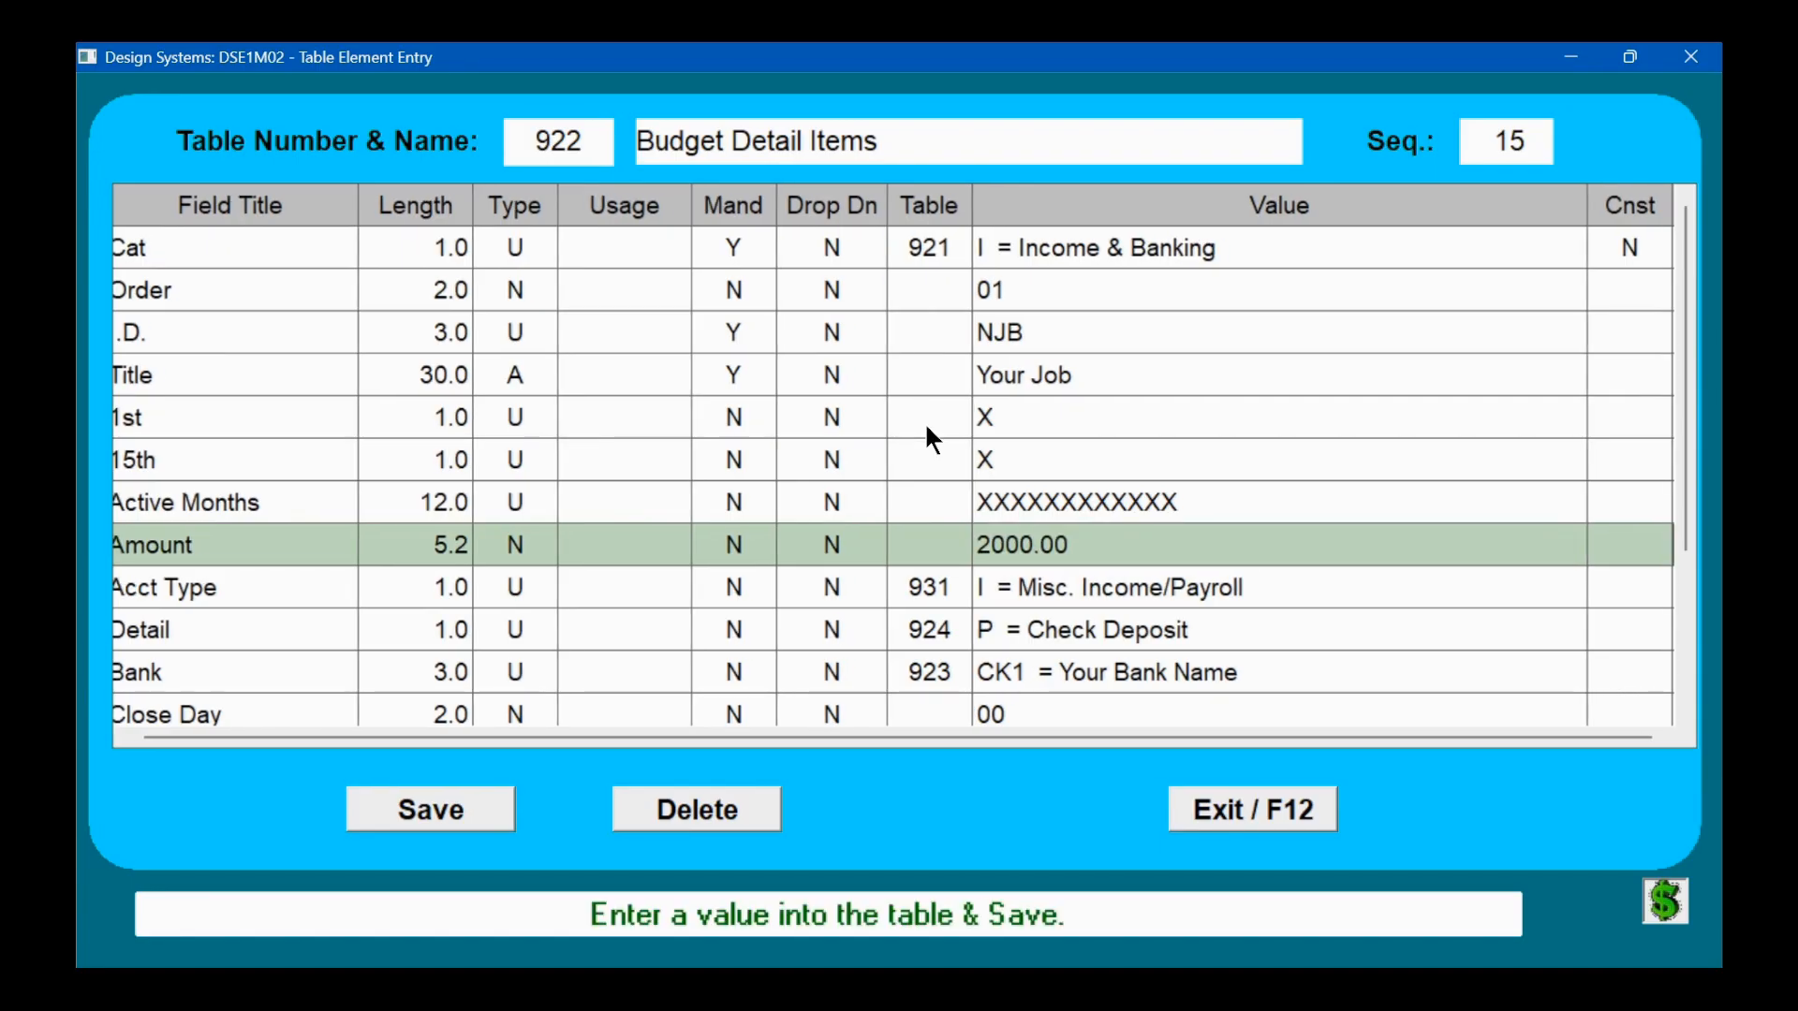
key(Down)
key(Down)
key(Down)
key(Down)
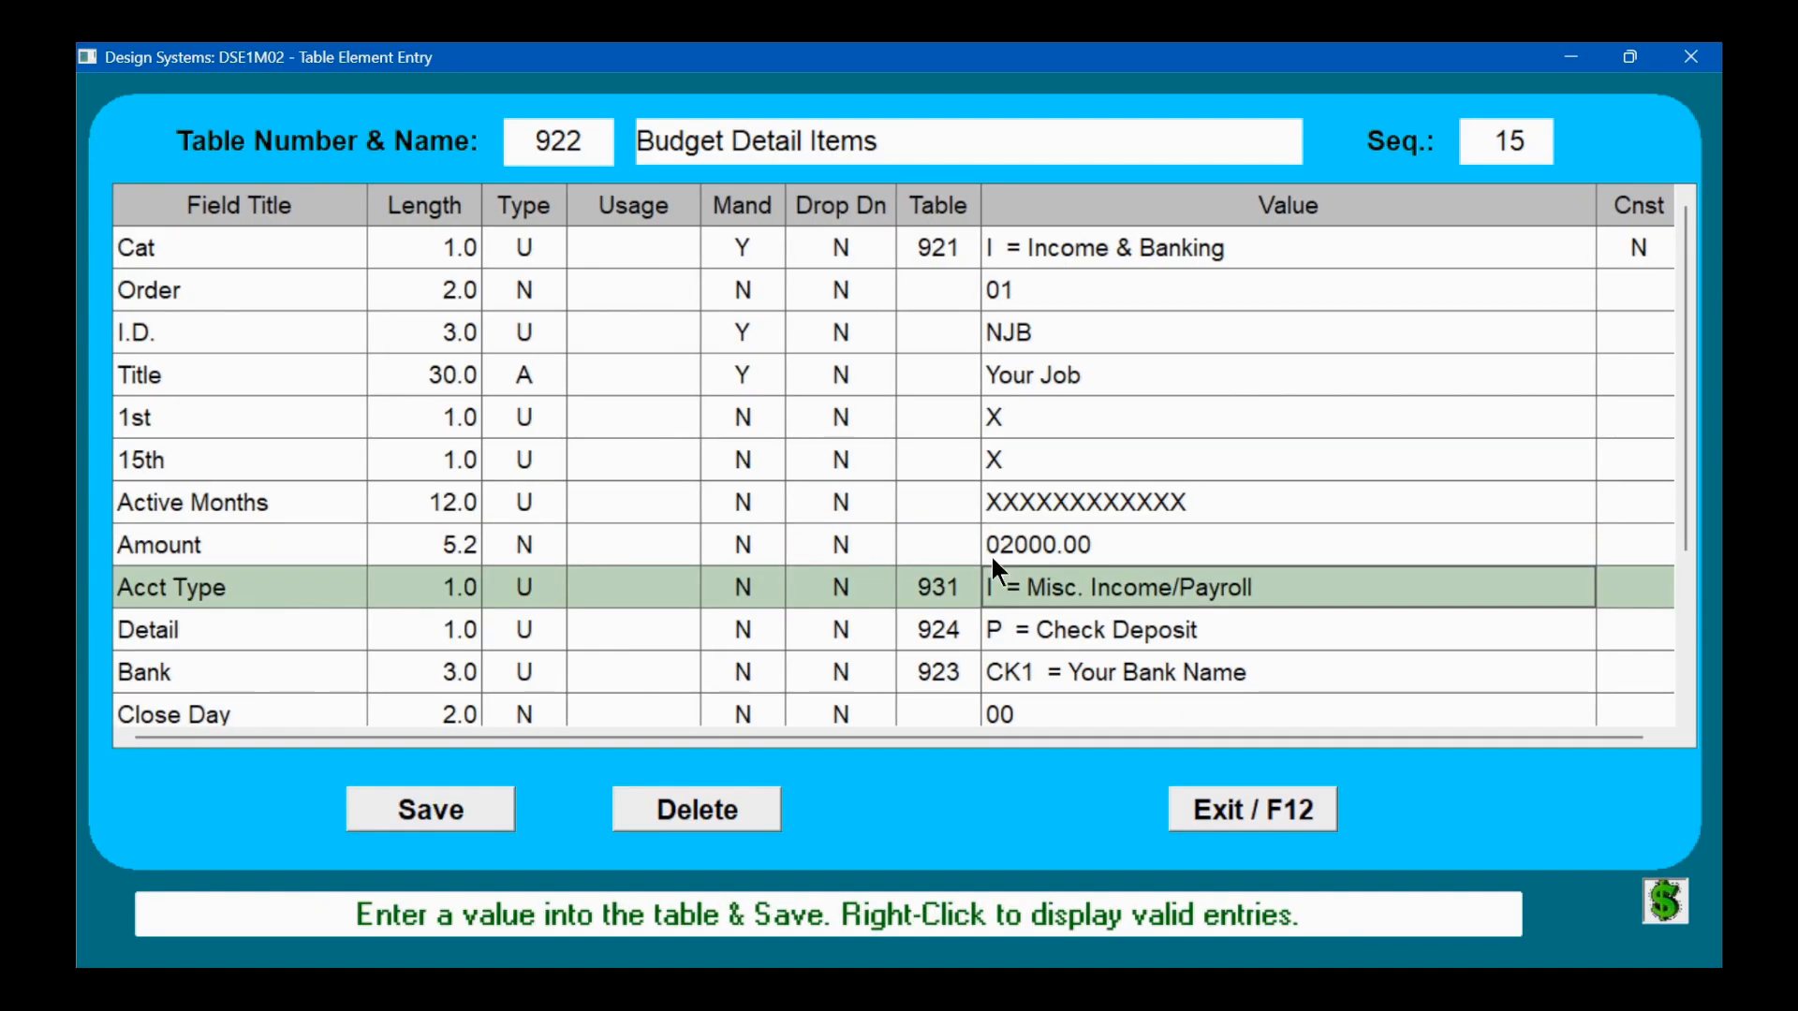
key(Down)
key(Down)
key(Down)
key(Down)
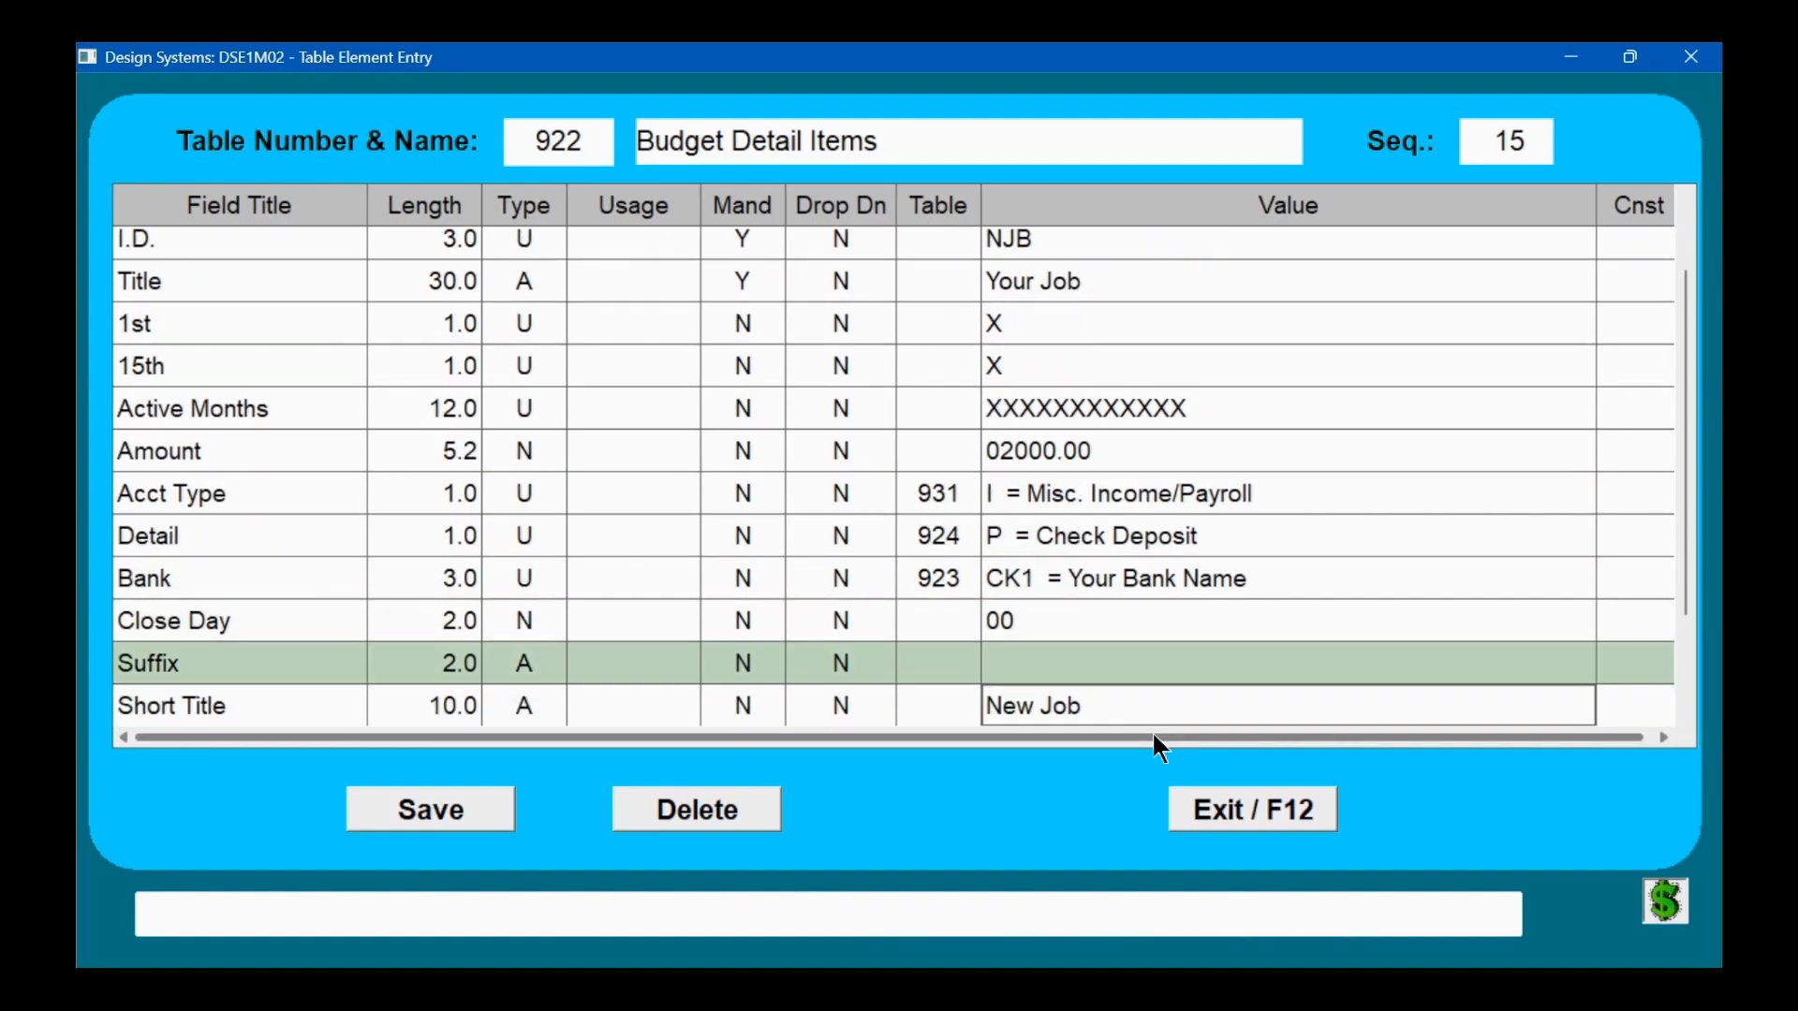
key(Down)
key(Down)
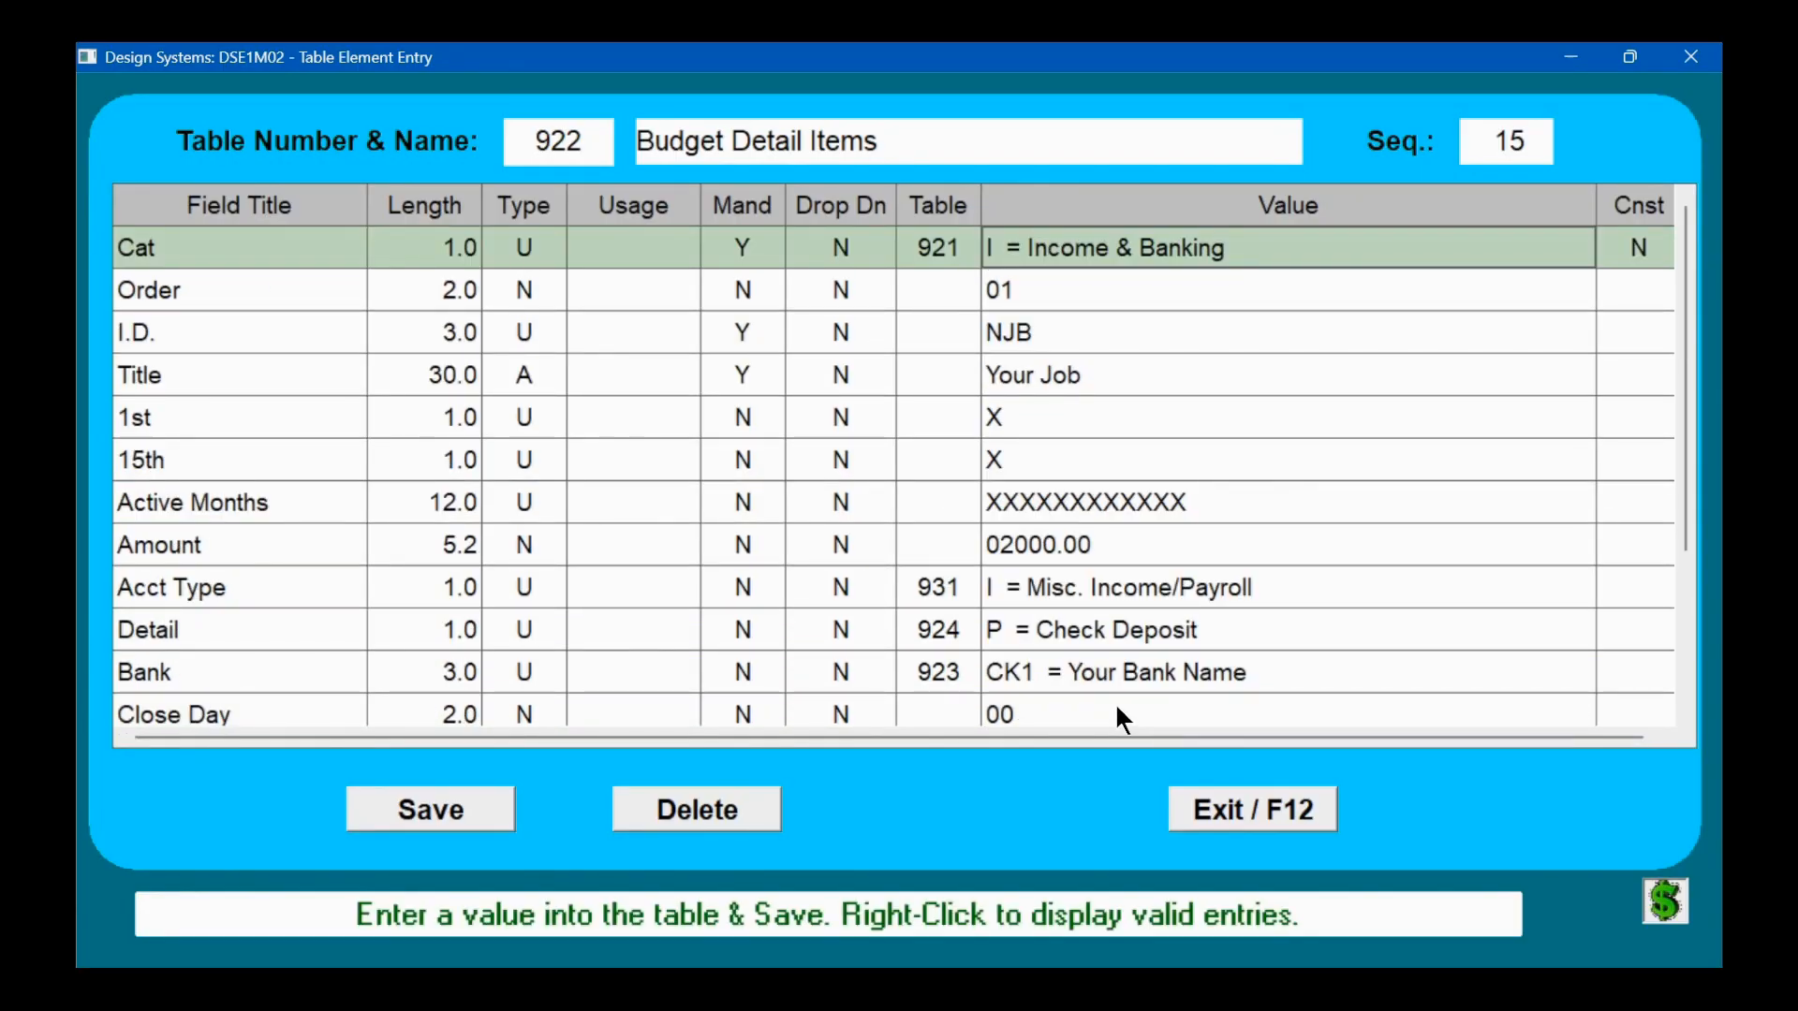
Step: Save the Your Job entry and return to the category summary
click(437, 800)
click(1275, 820)
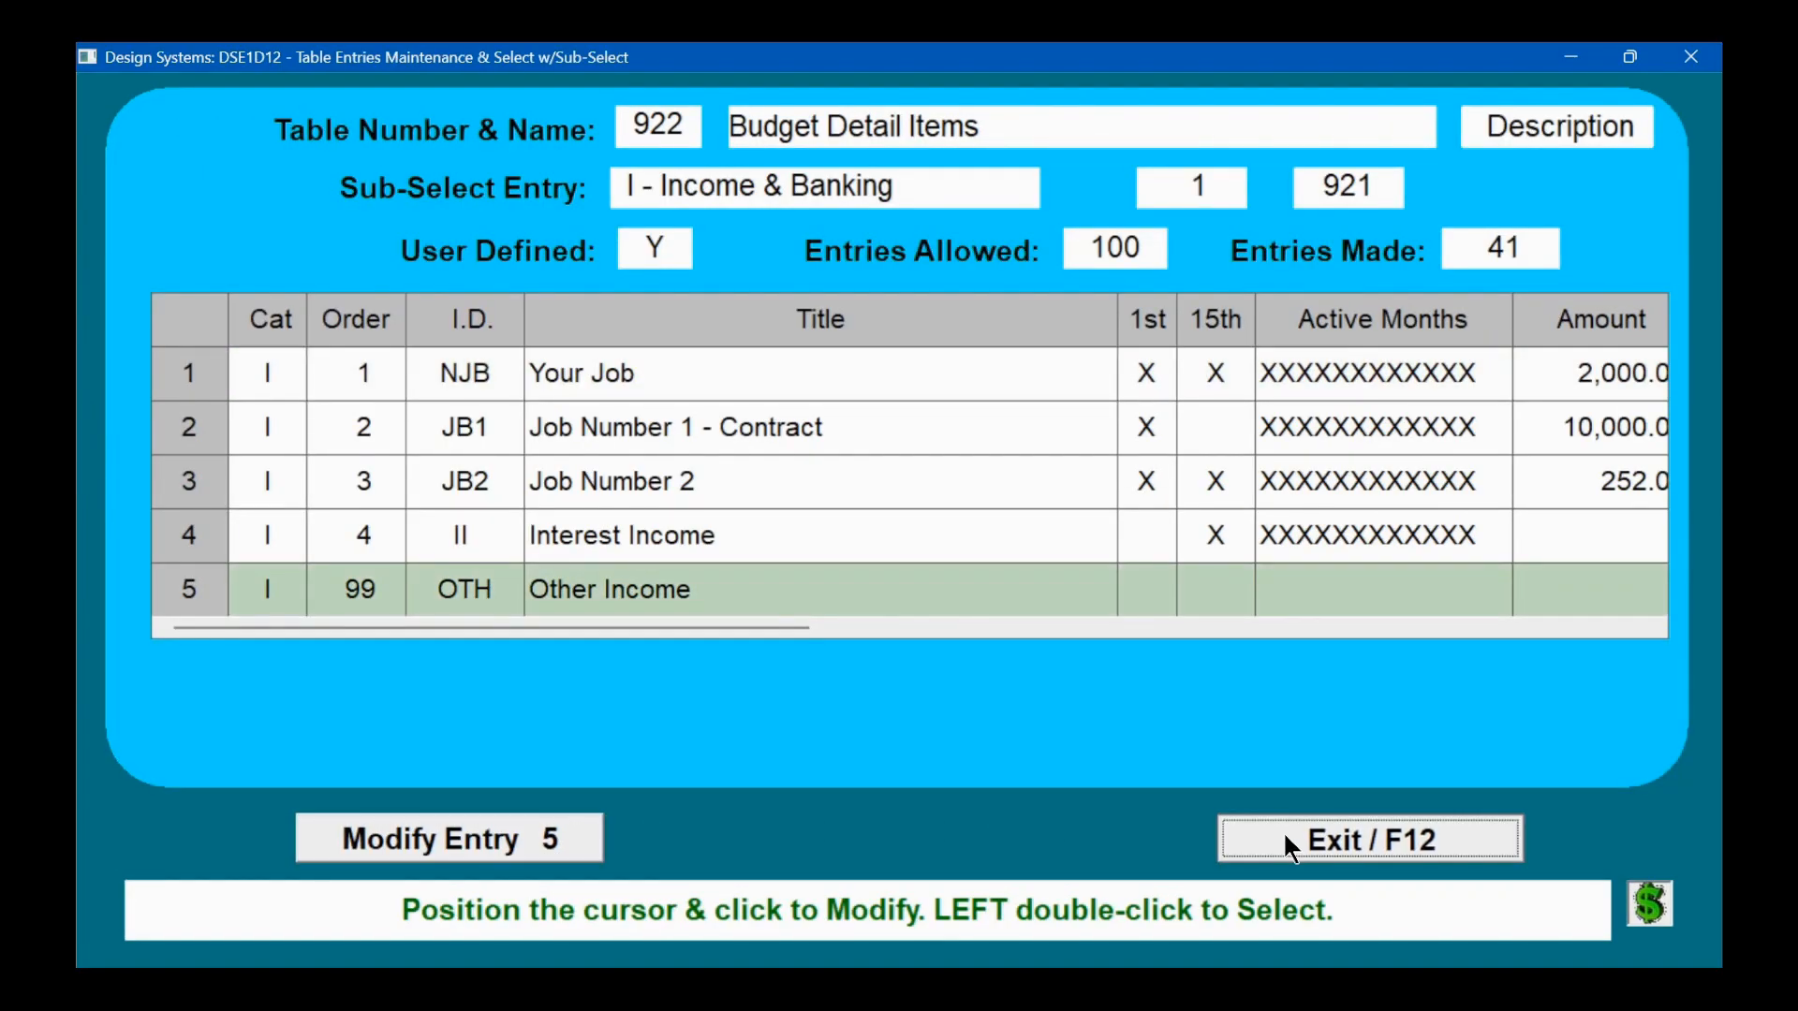
click(1285, 838)
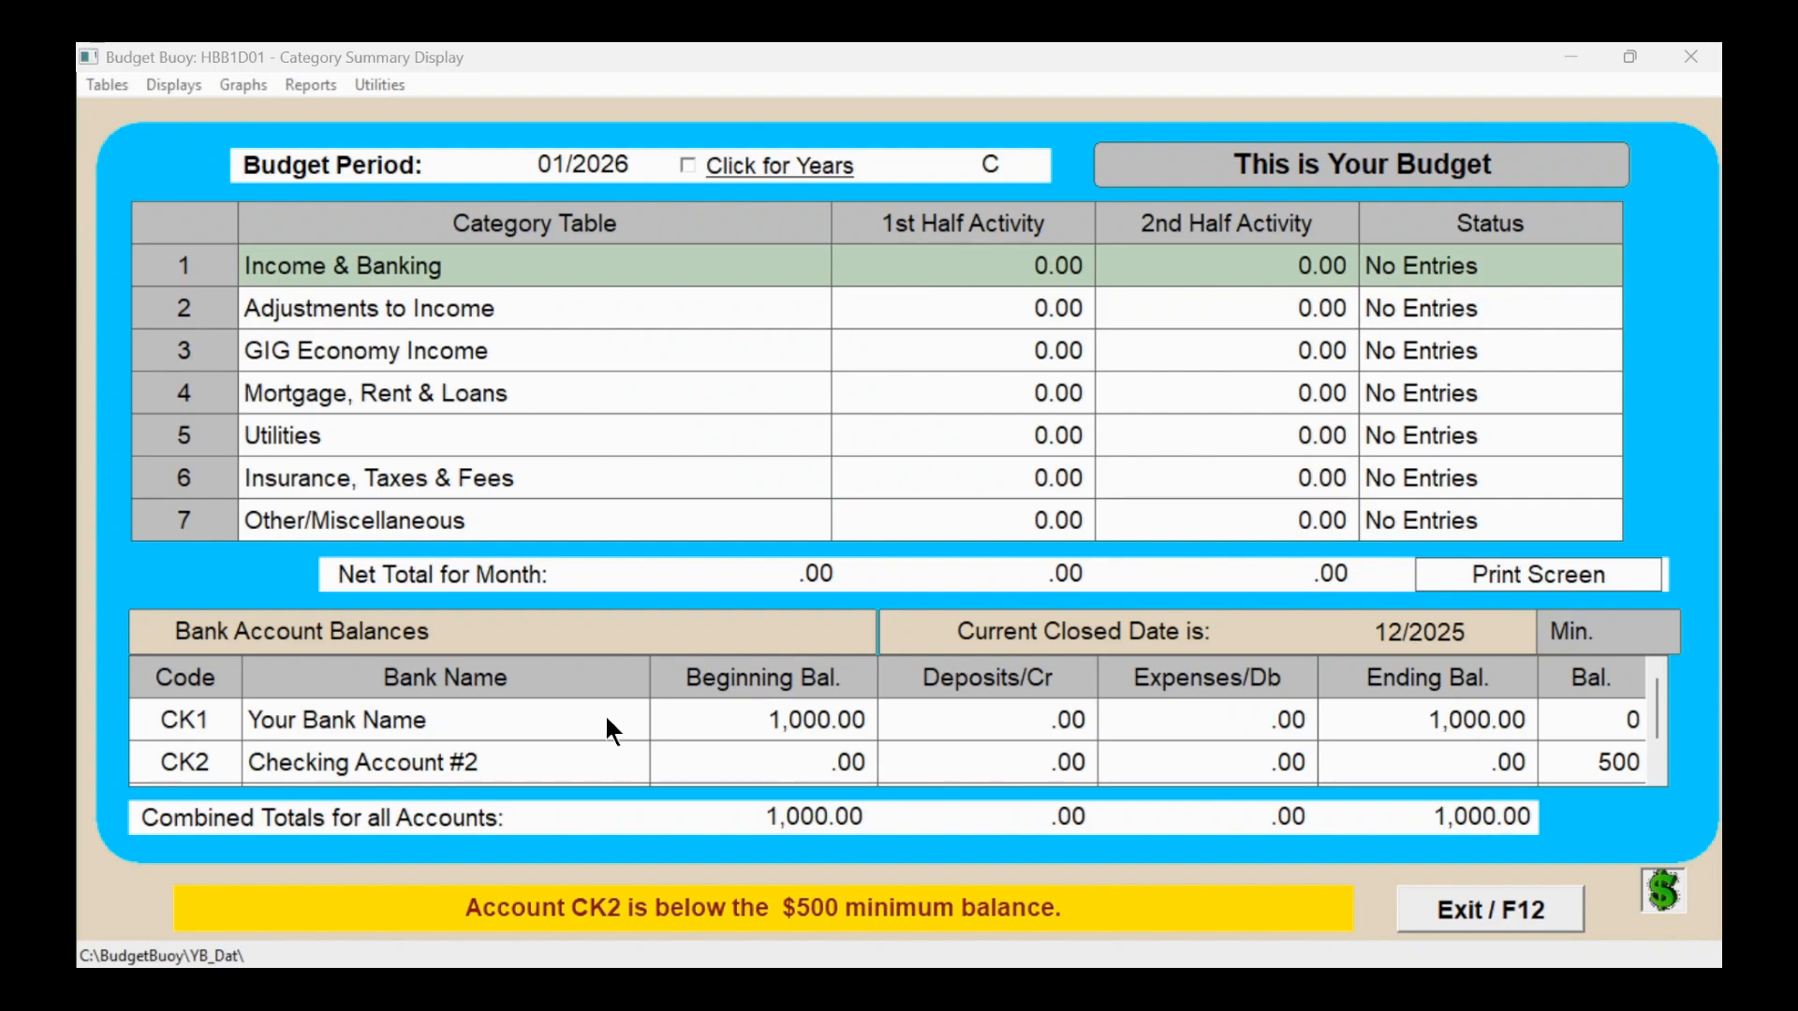
Step: In Income & Banking for 01/2026, set the first-half amount of Job Number 1 - Contract to 0 and save the category
click(751, 266)
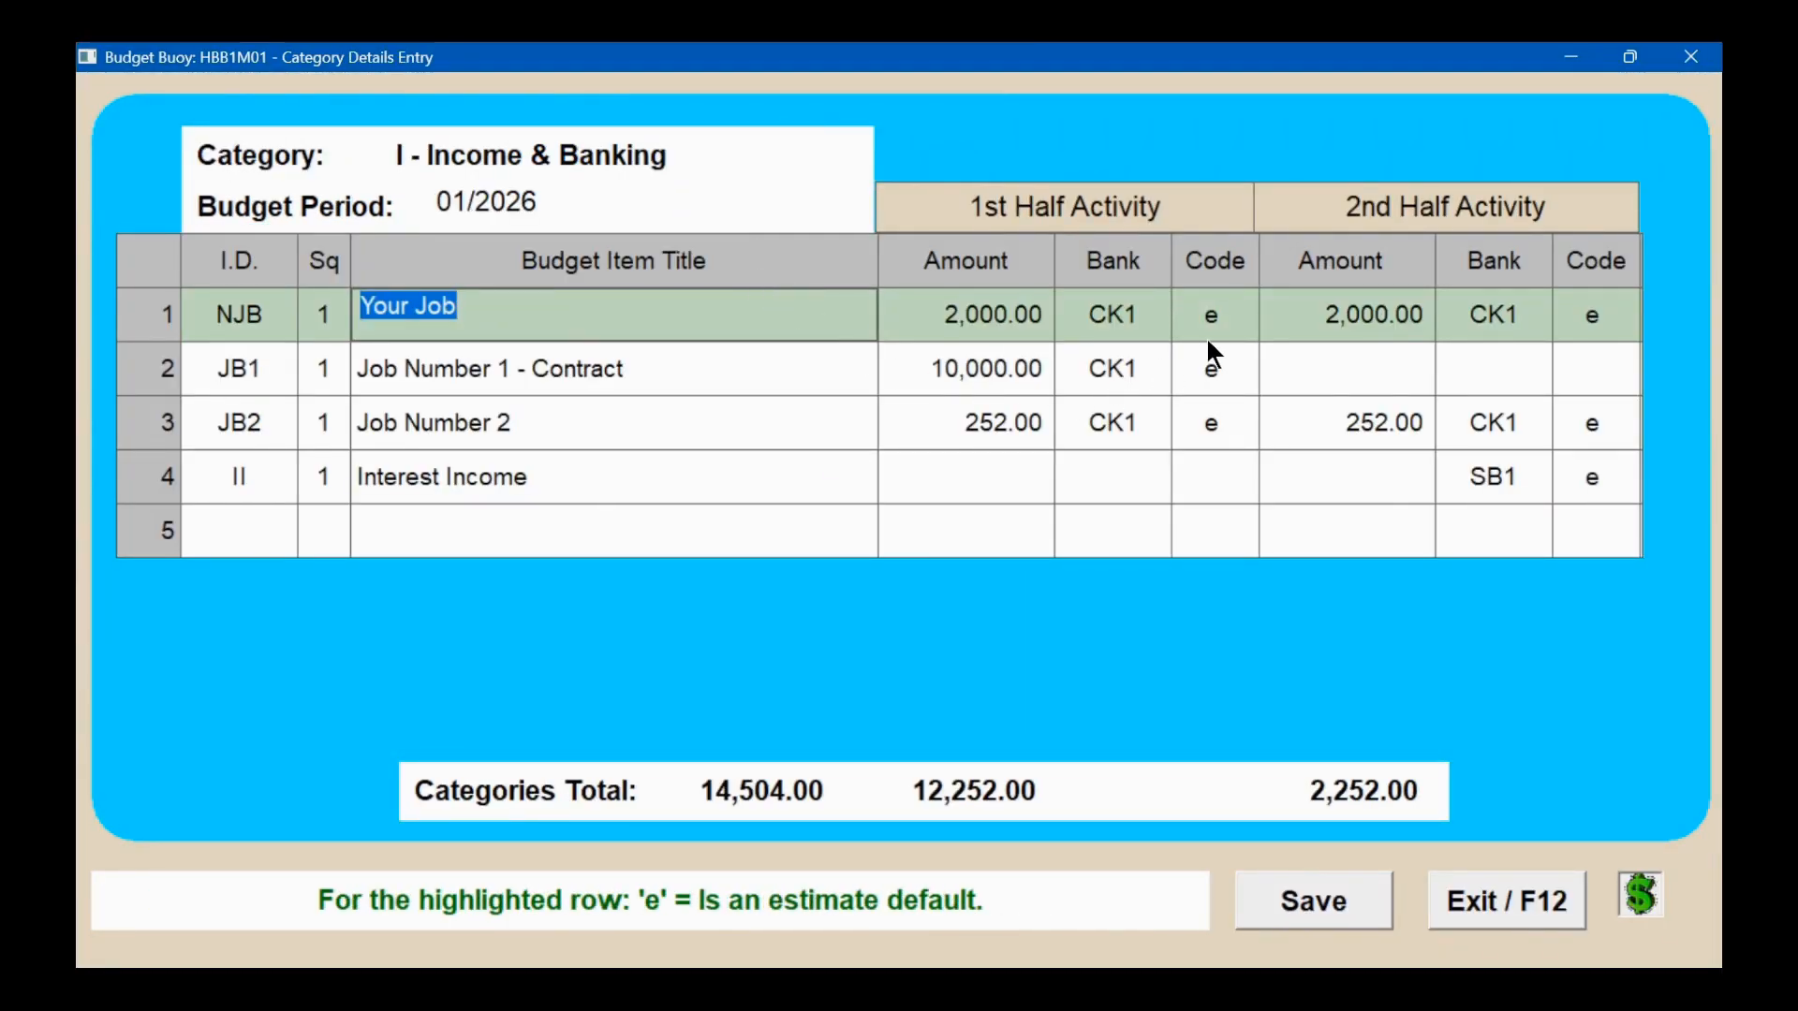
click(1006, 371)
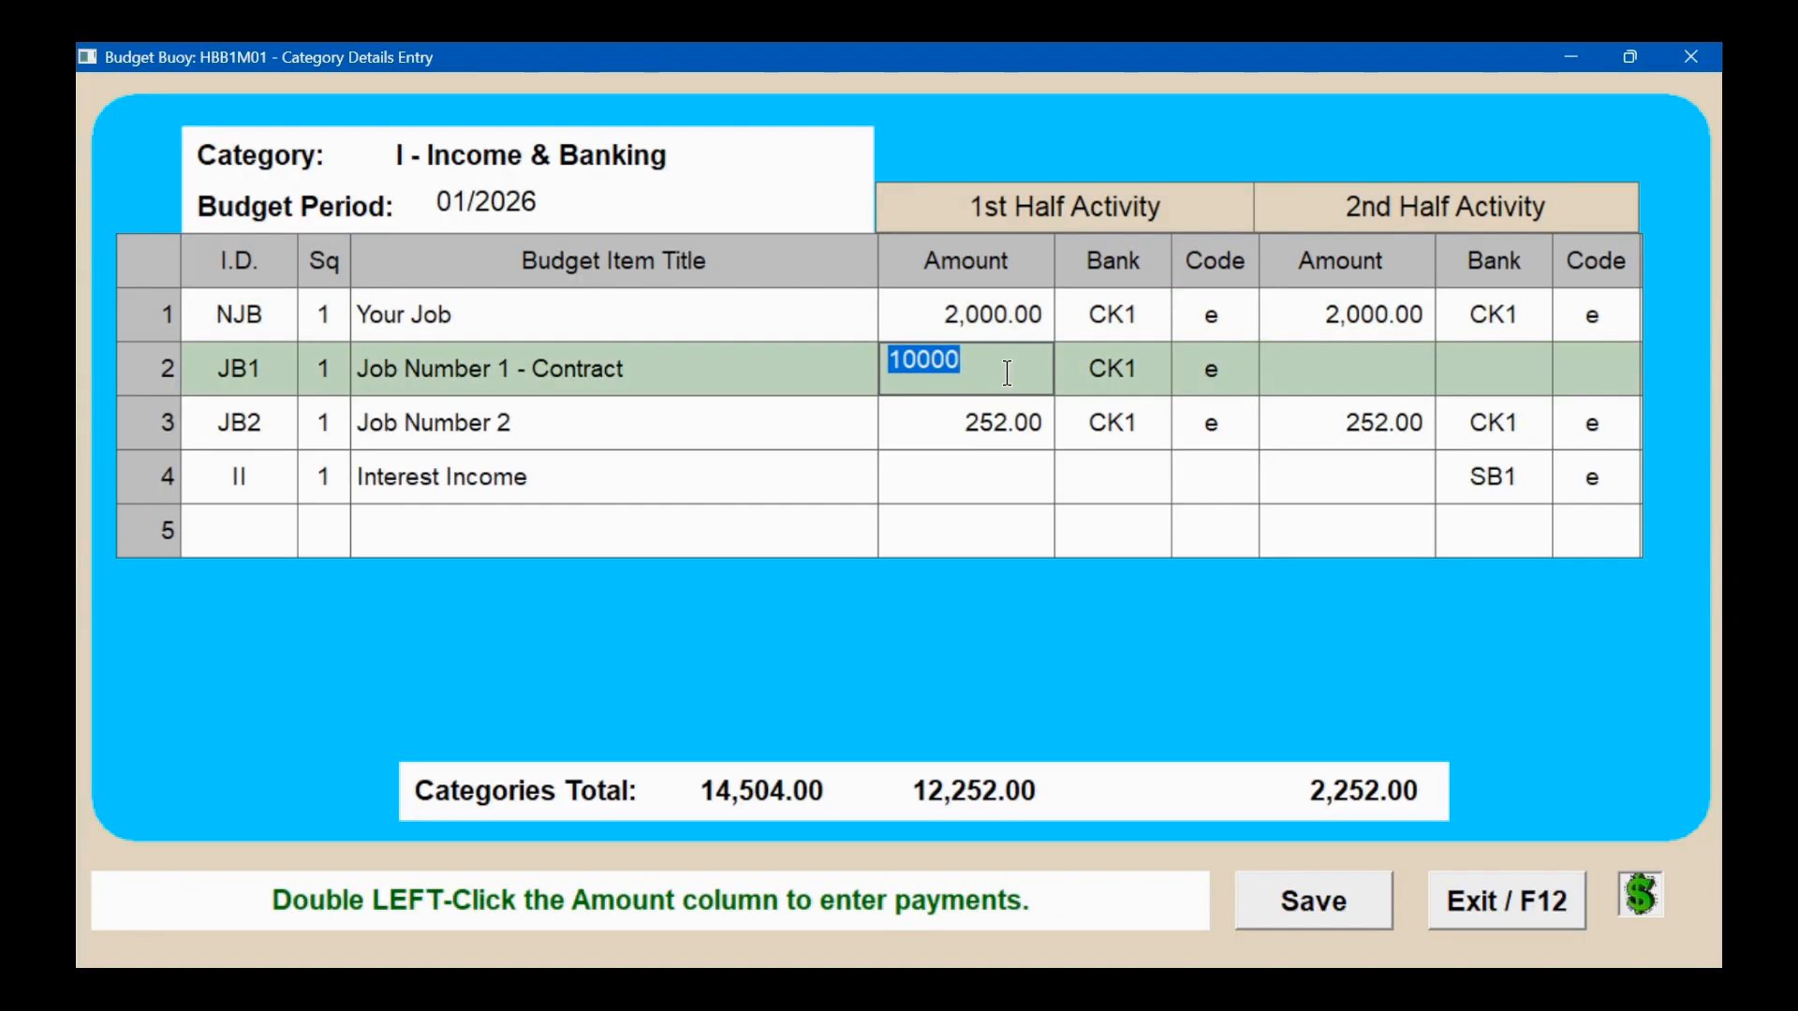
text(0)
click(1285, 895)
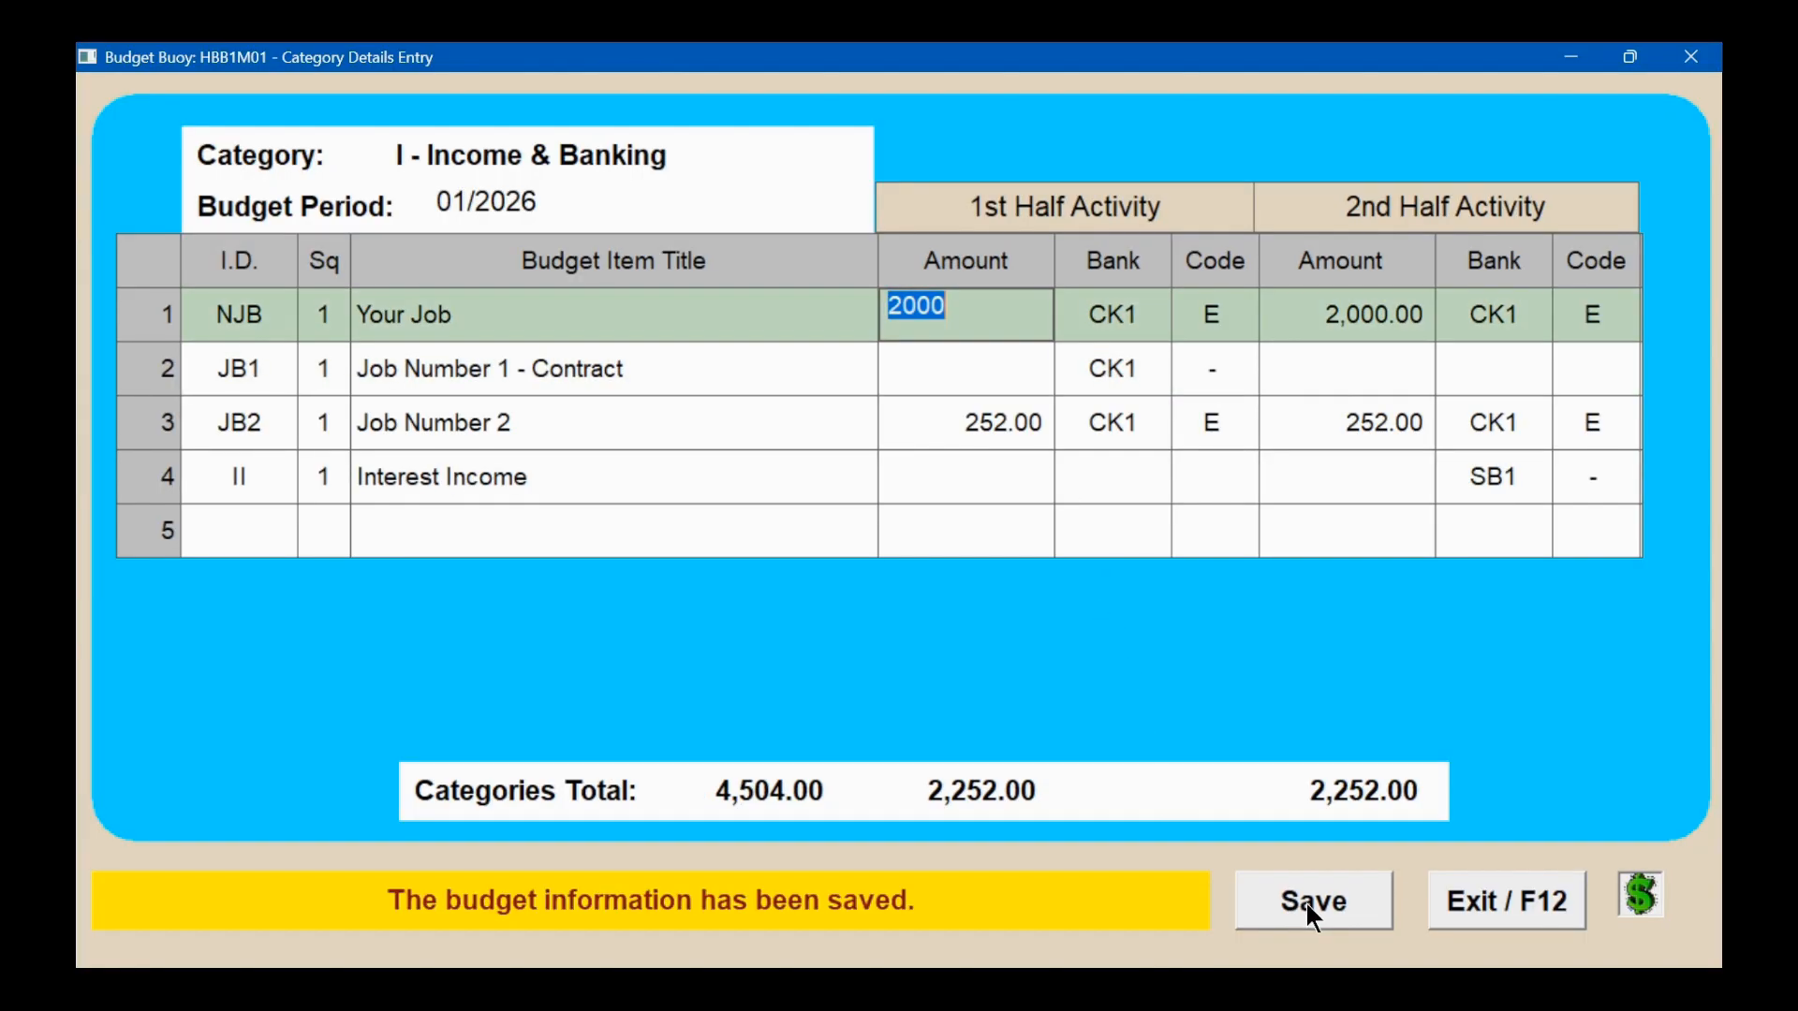
click(1494, 911)
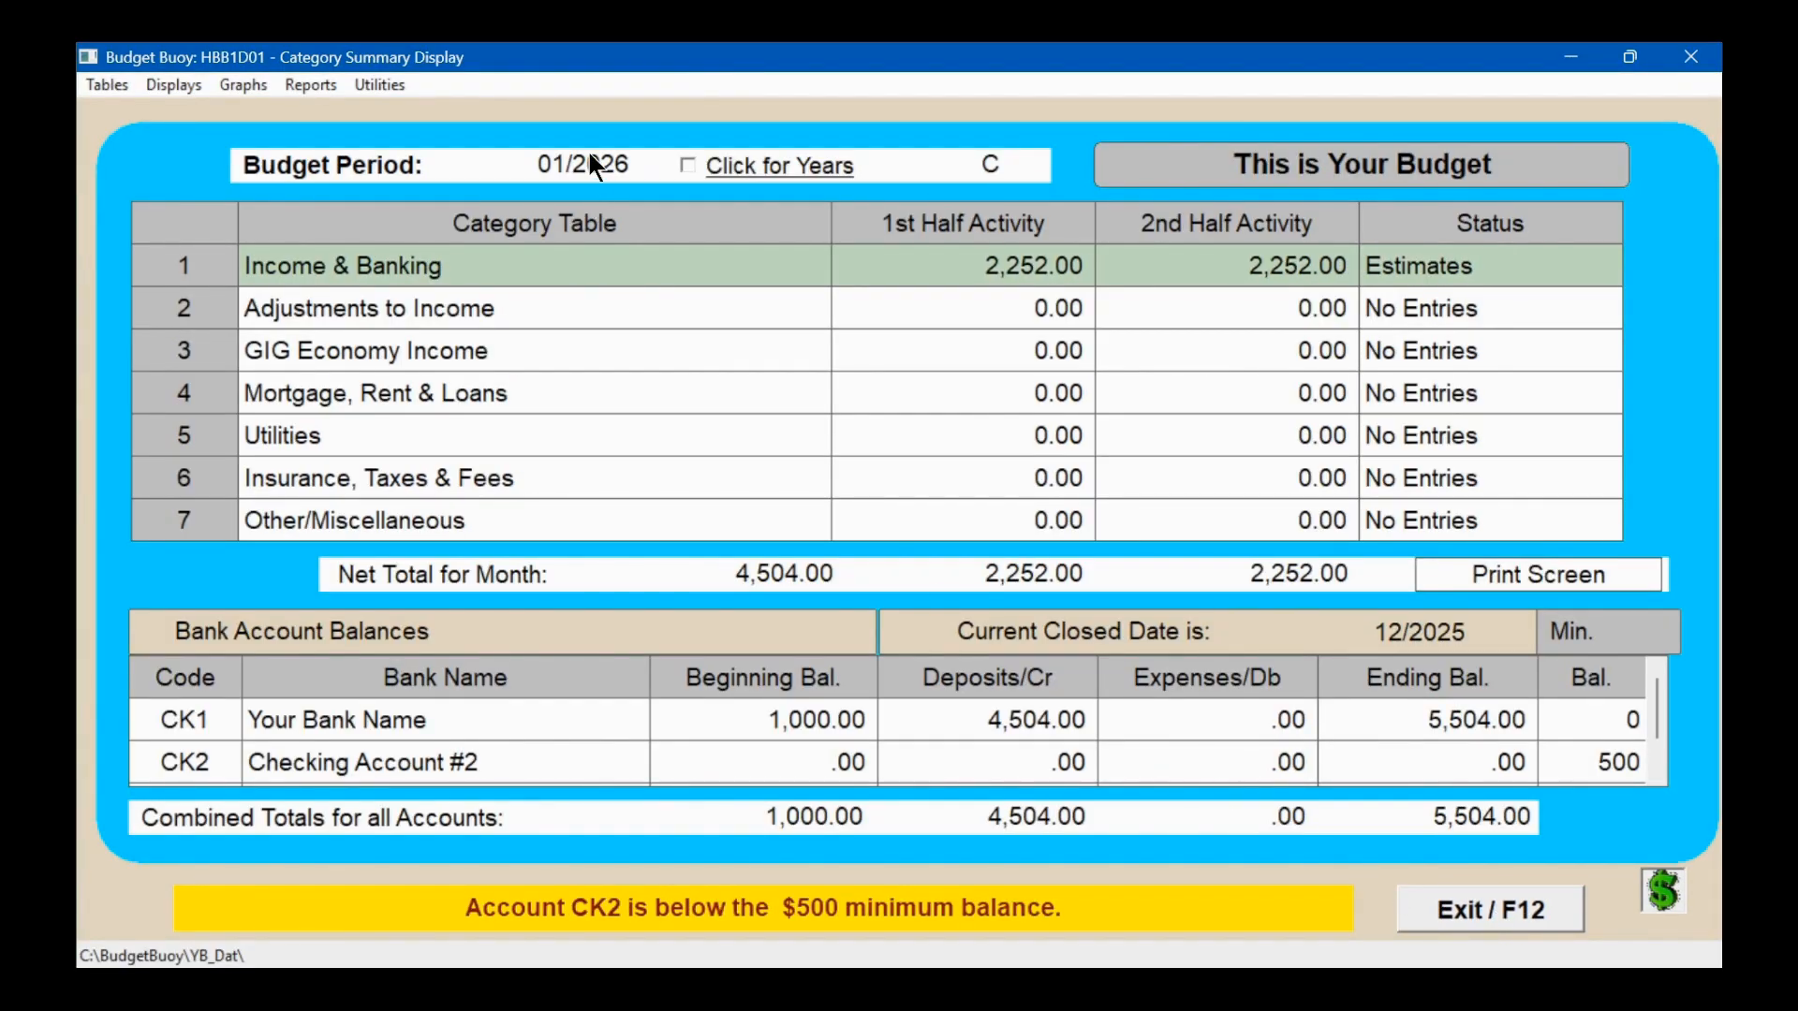
Step: Advance to 02/2026, set the first-half amount of Job Number 1 - Contract to 0 in Income & Banking, and save
click(589, 157)
double_click(962, 271)
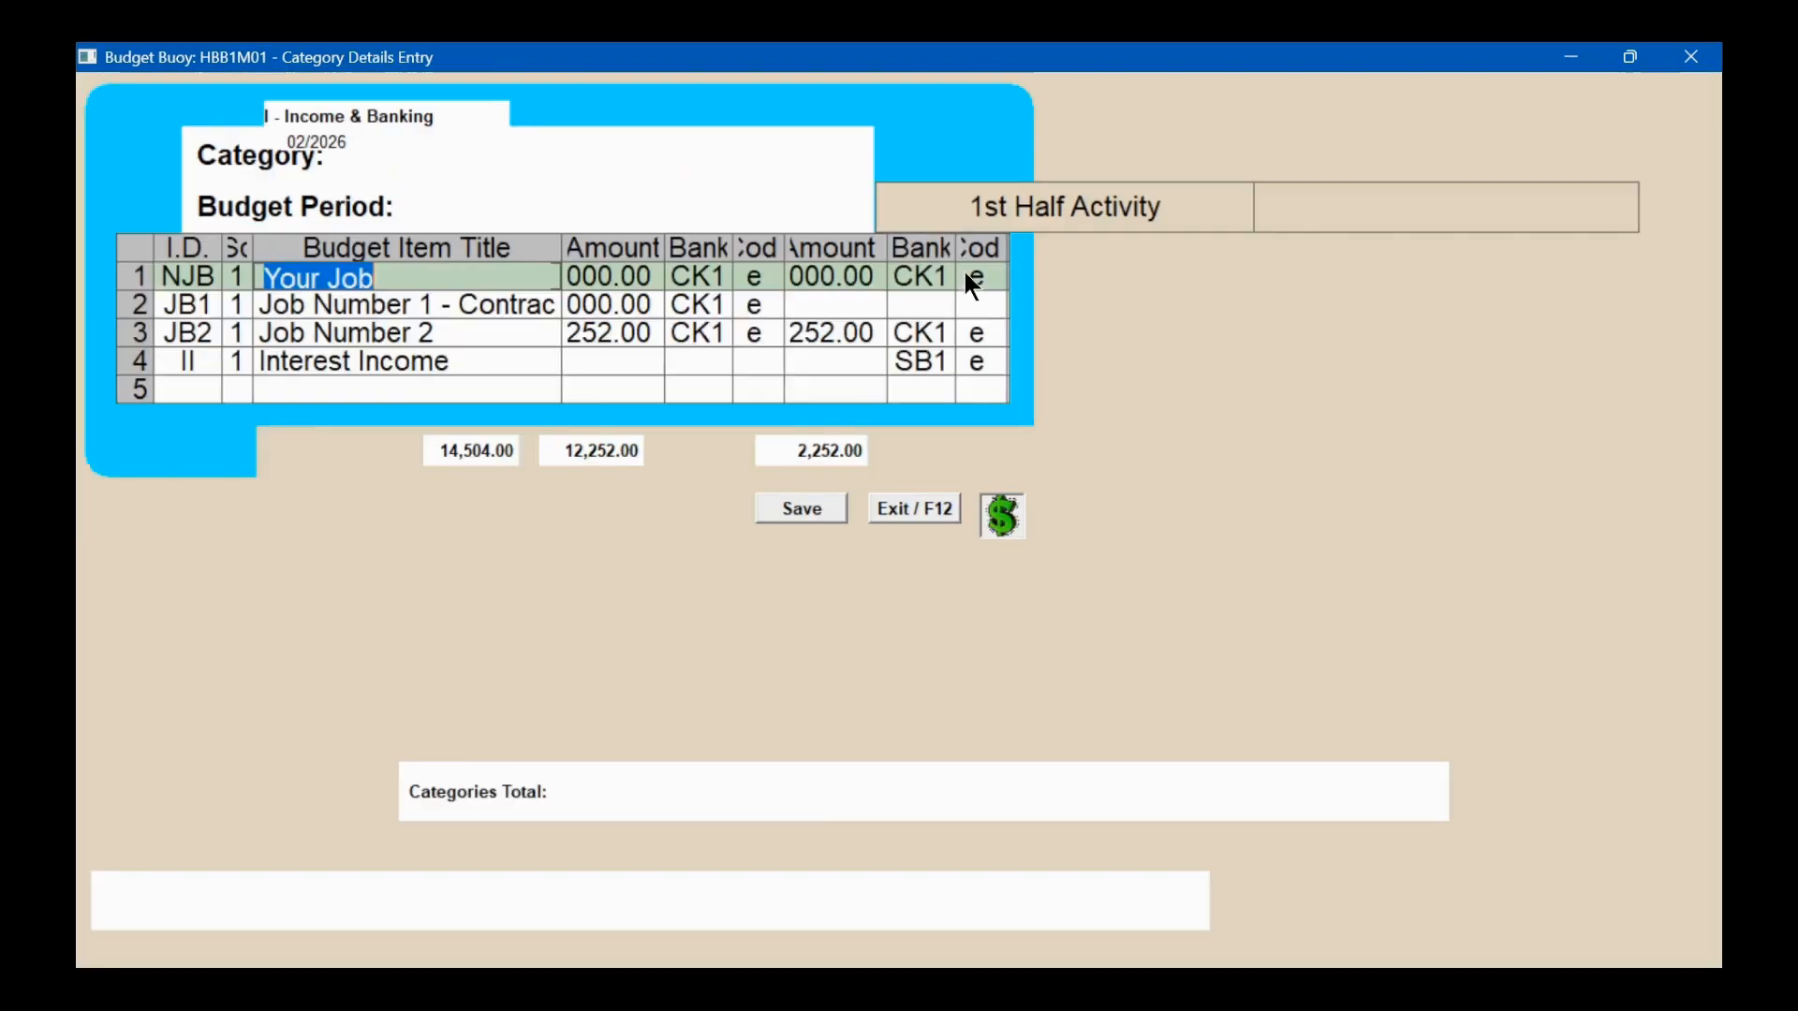
double_click(941, 368)
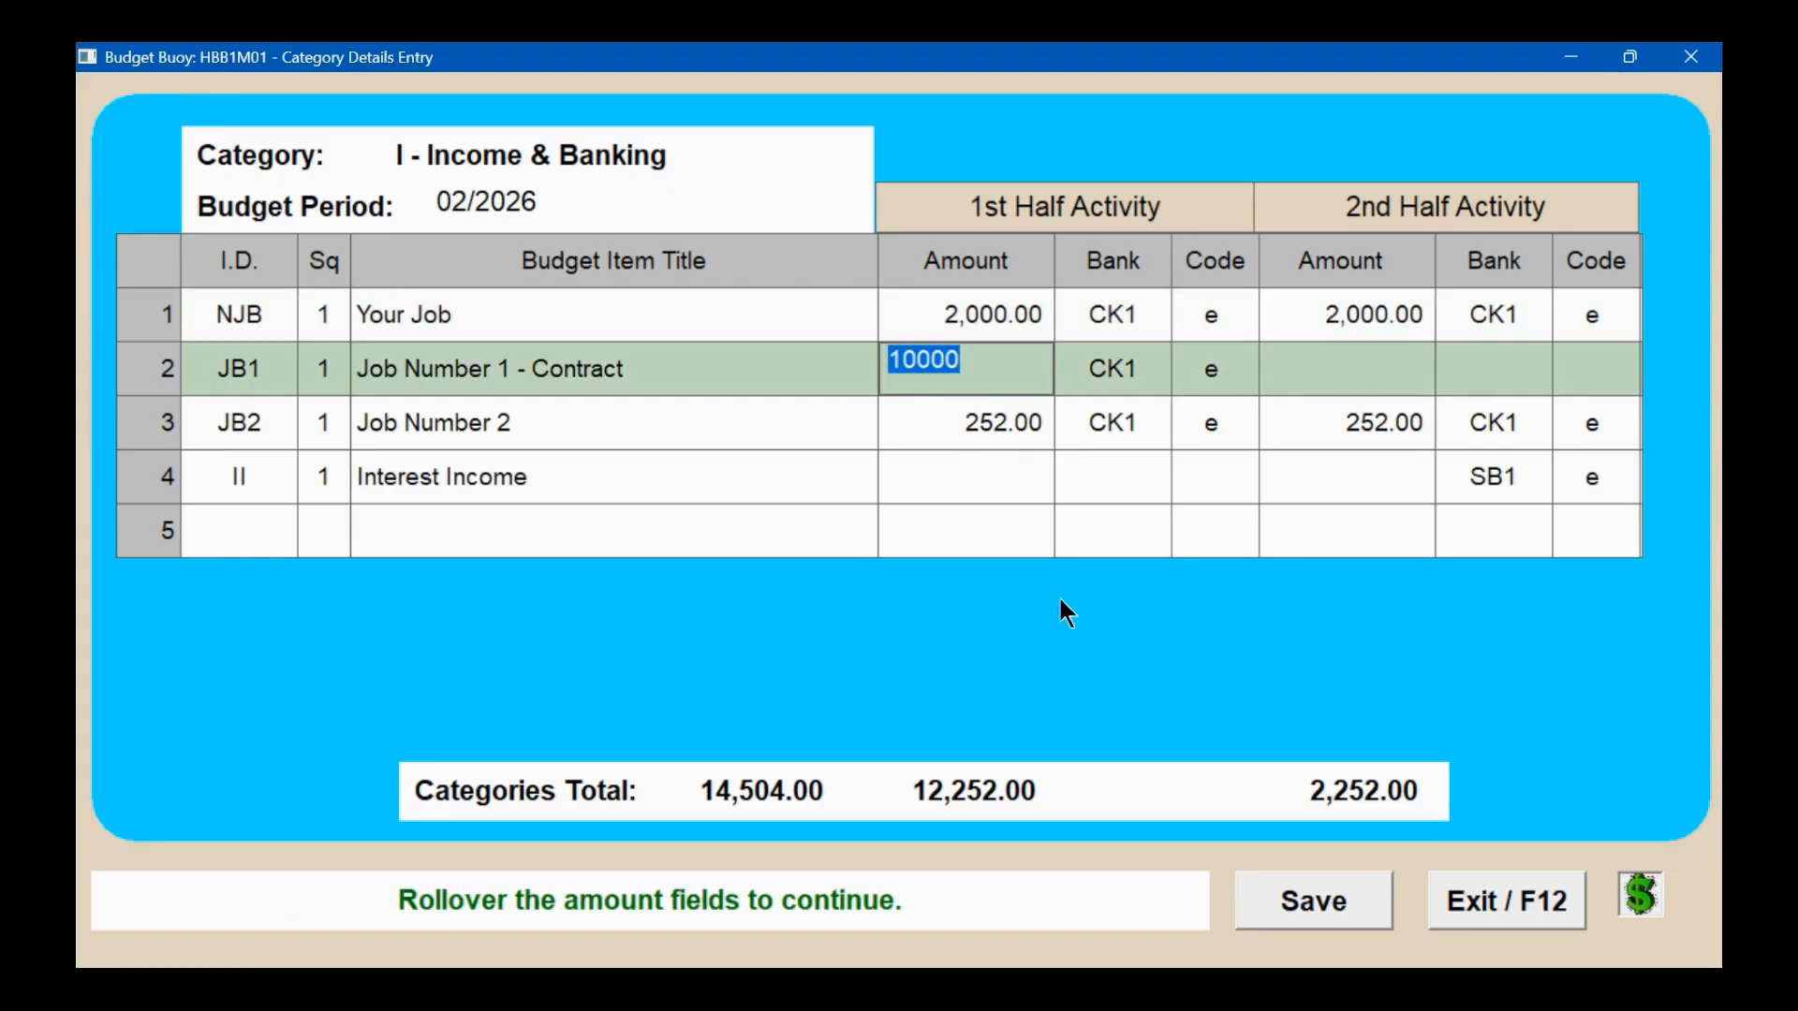
text(0)
click(1313, 901)
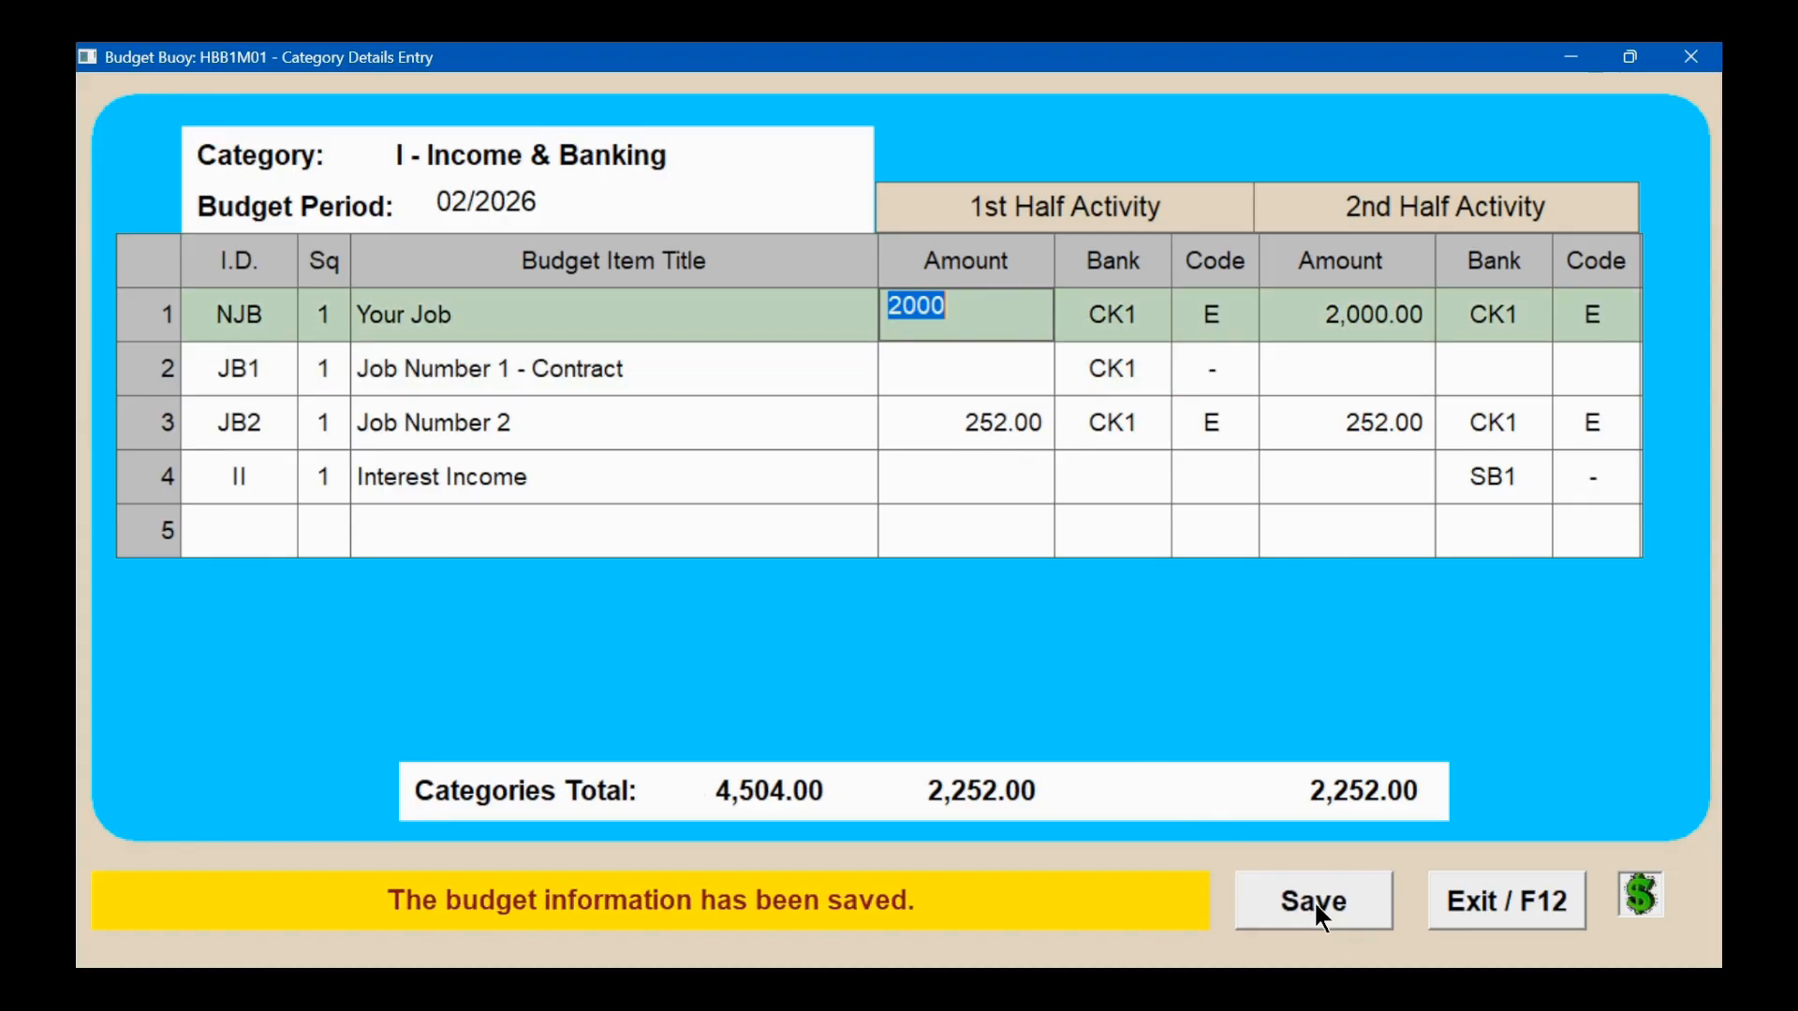
click(1522, 904)
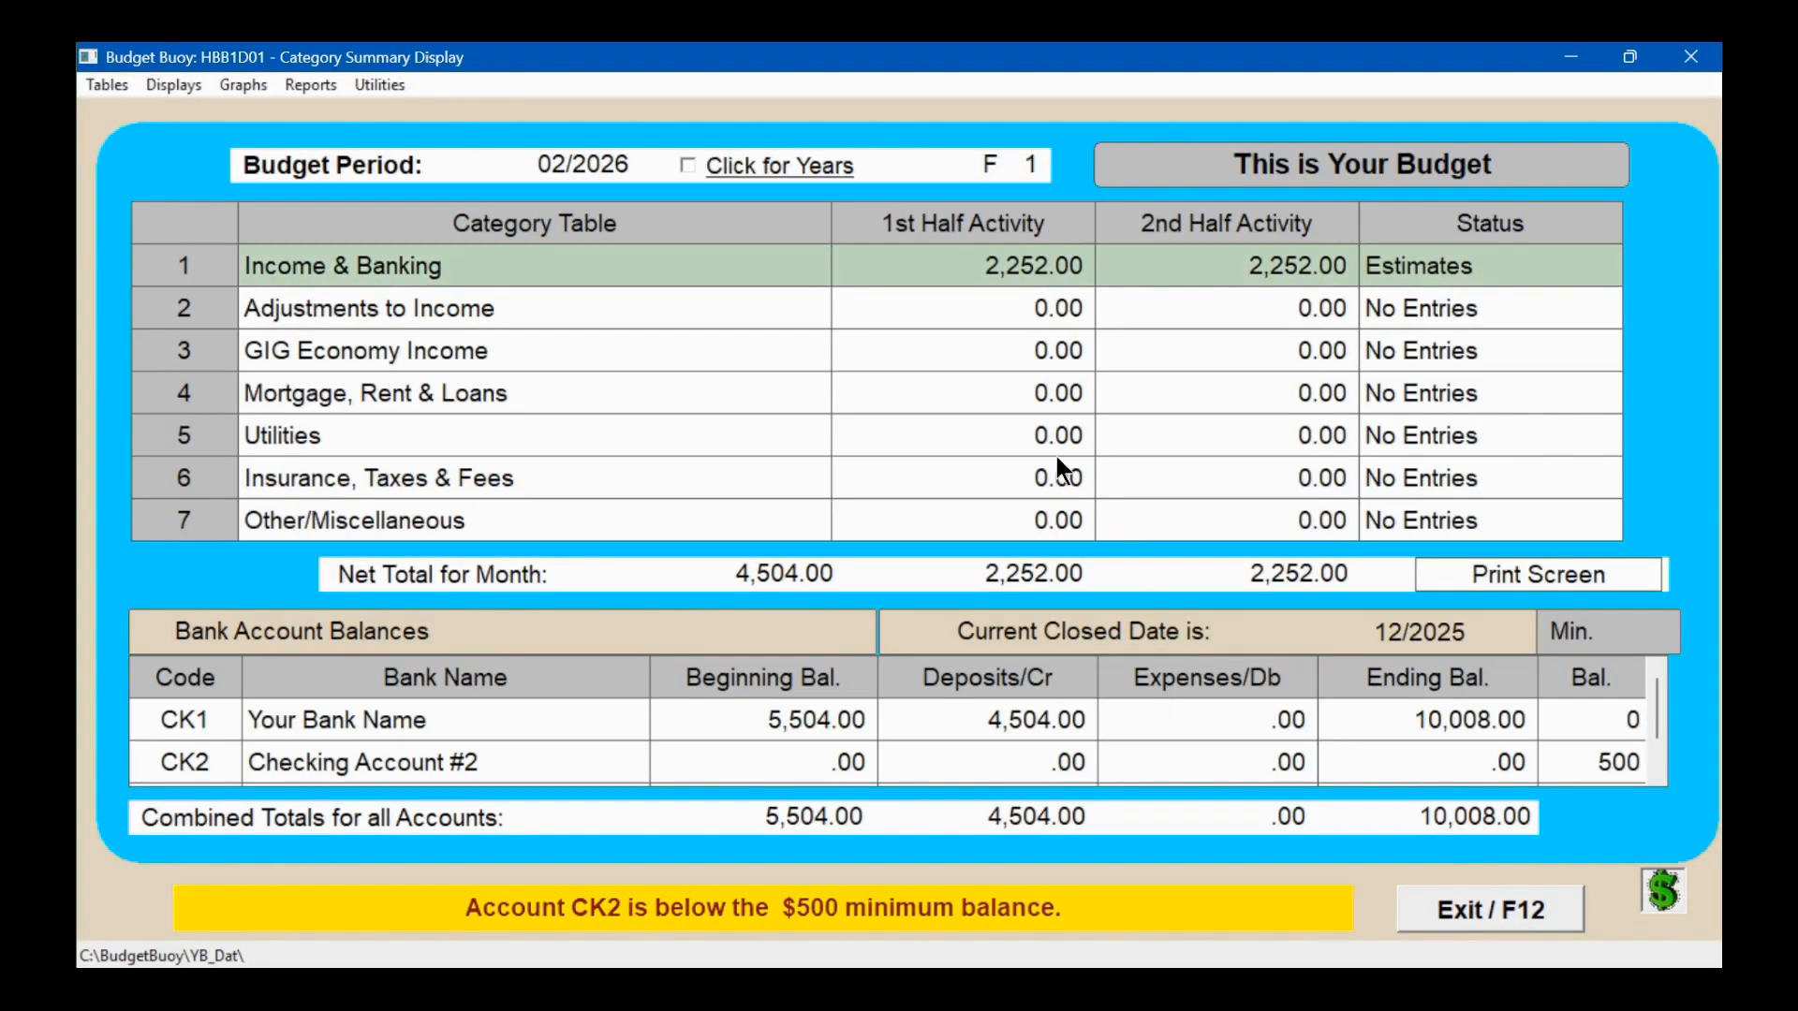
Step: Advance to 03/2026 and save the default Income & Banking estimates, keeping the Job Number 1 - Contract amount
click(581, 161)
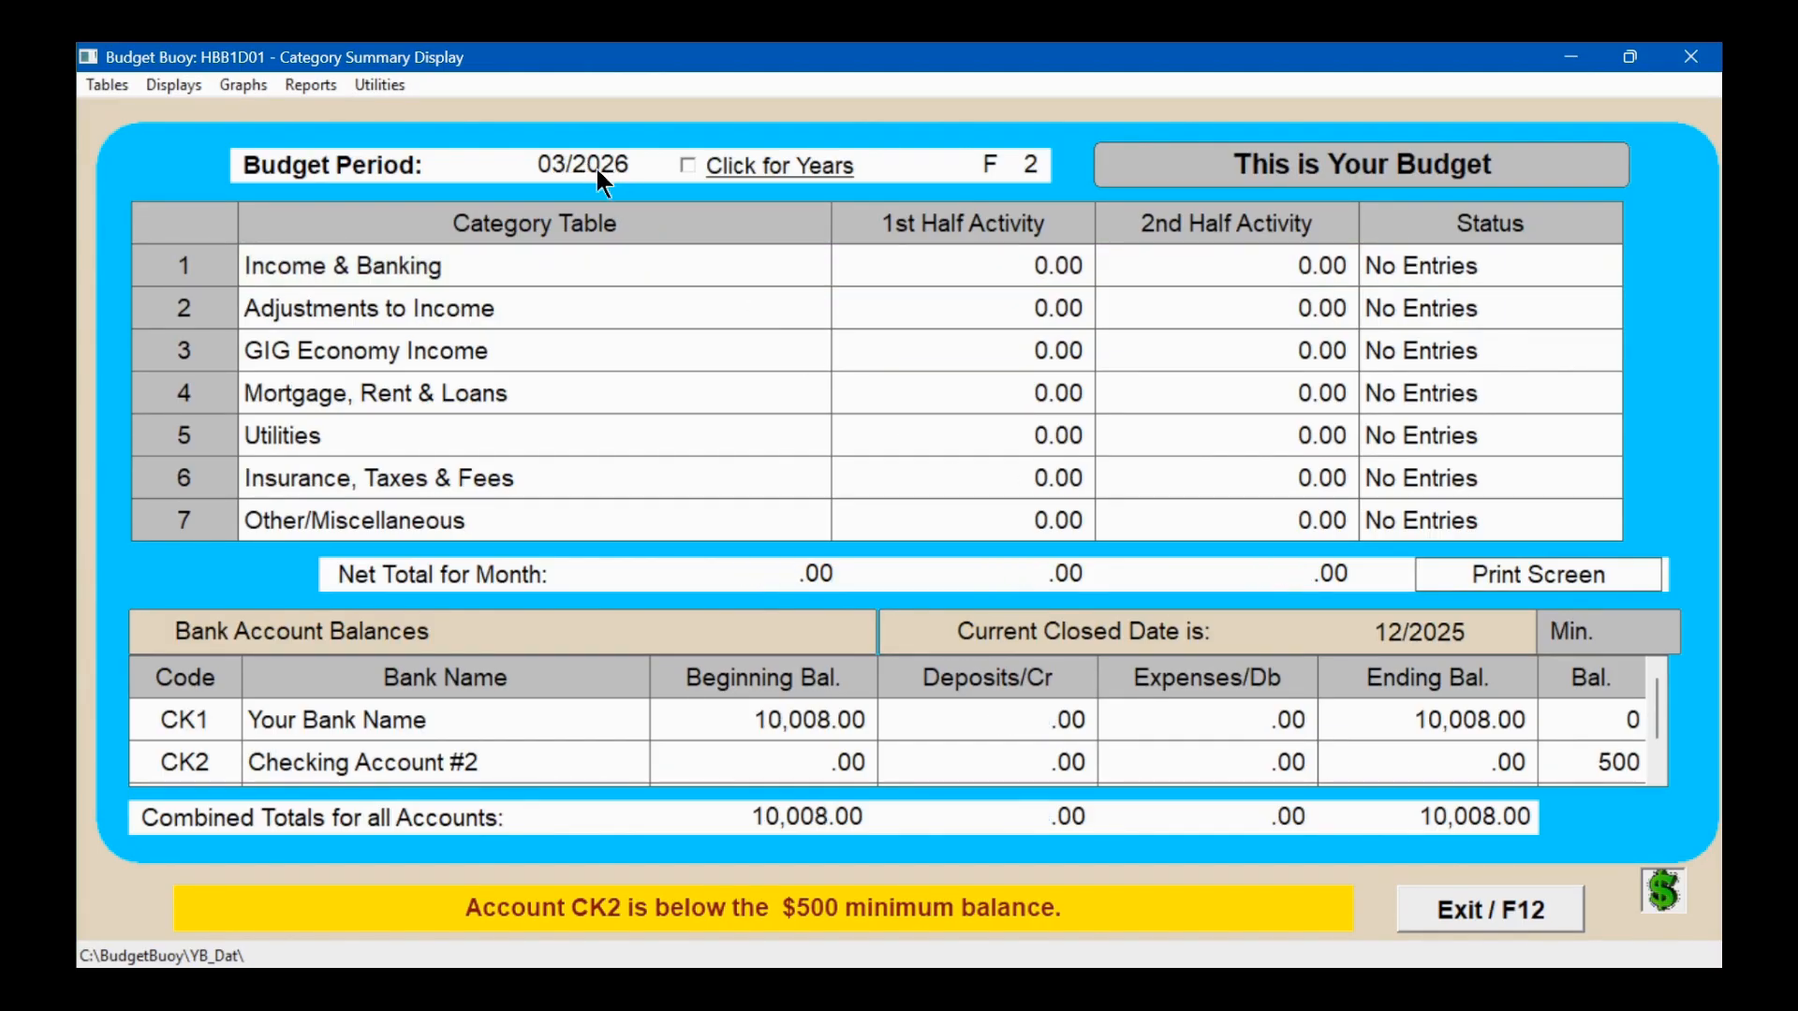
double_click(897, 264)
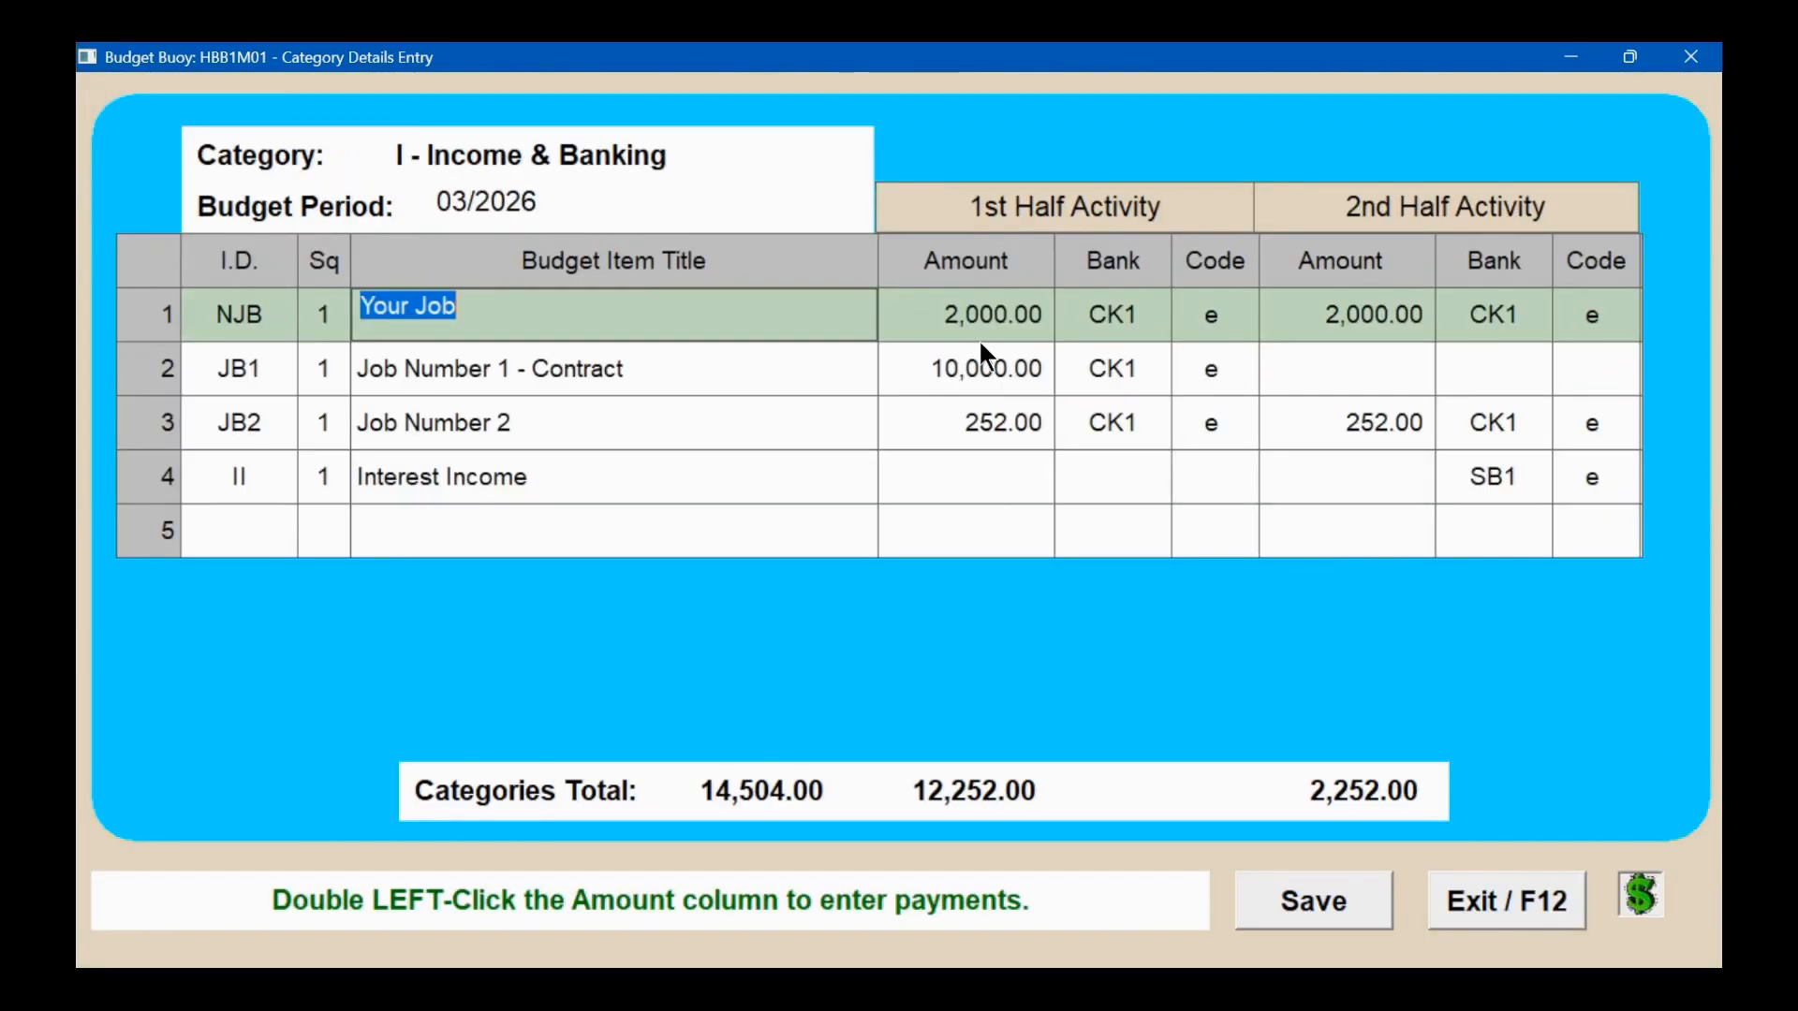
click(974, 309)
click(1327, 897)
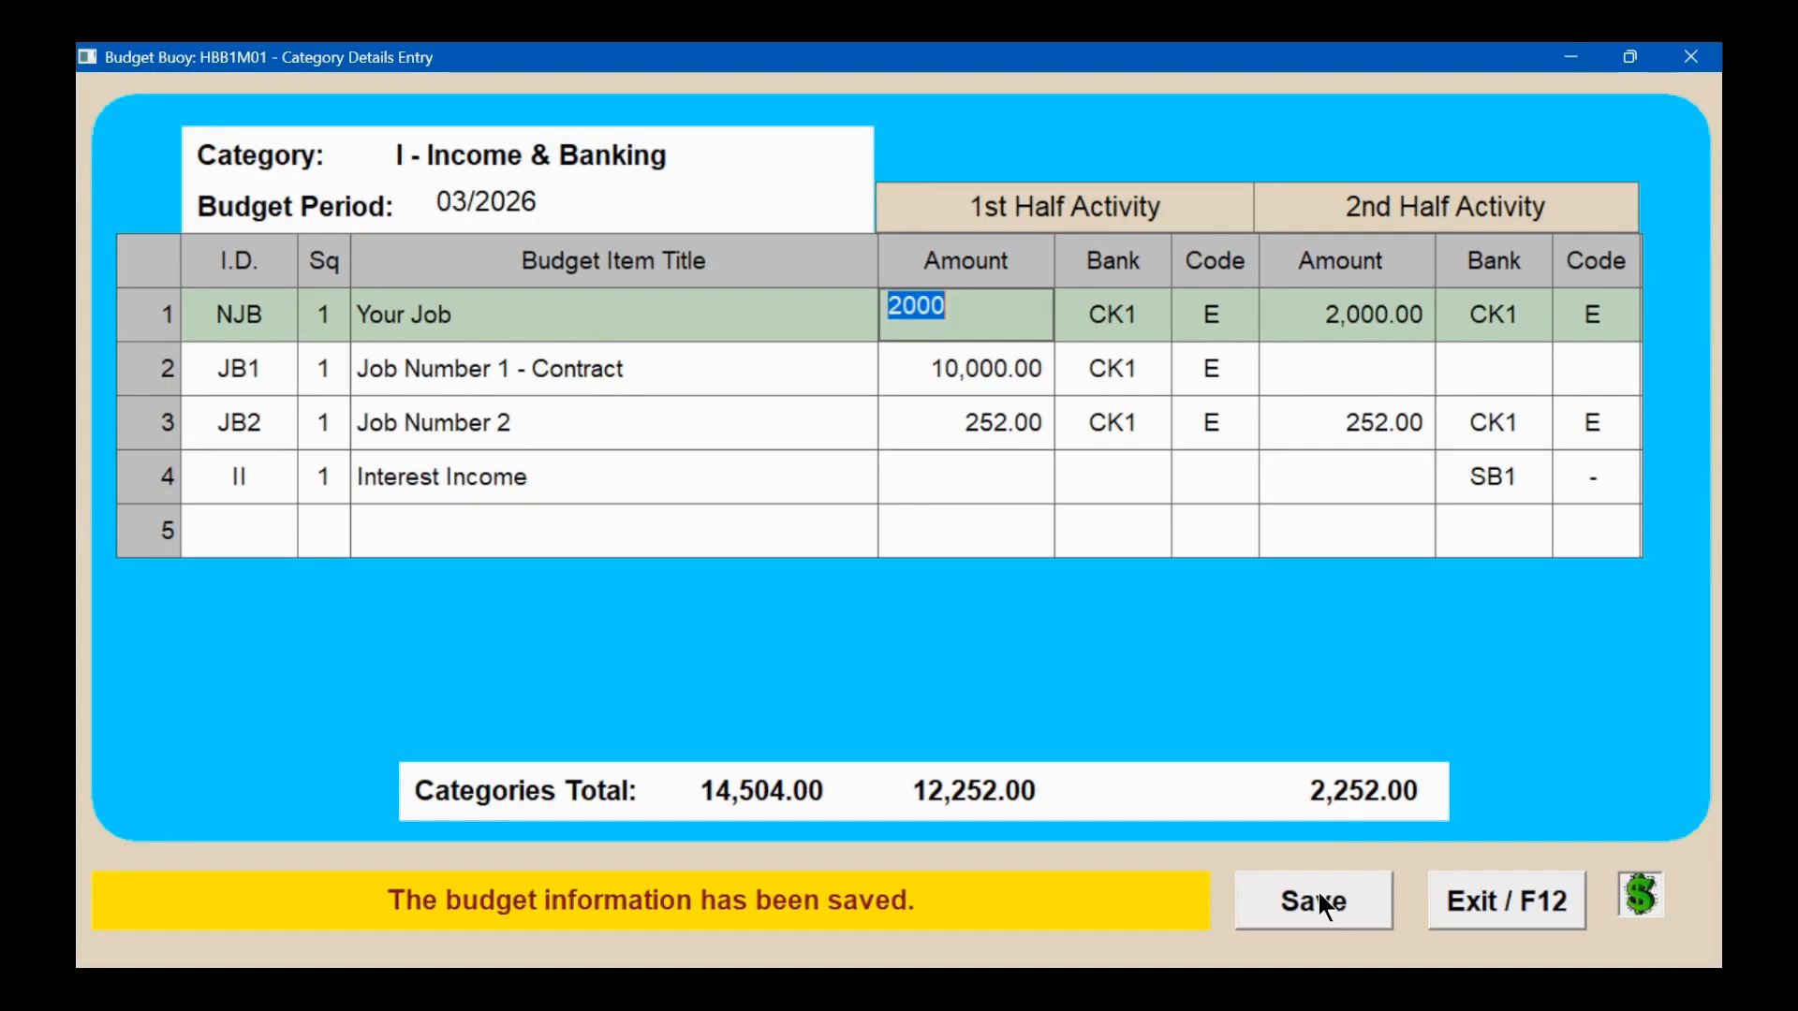
click(1492, 899)
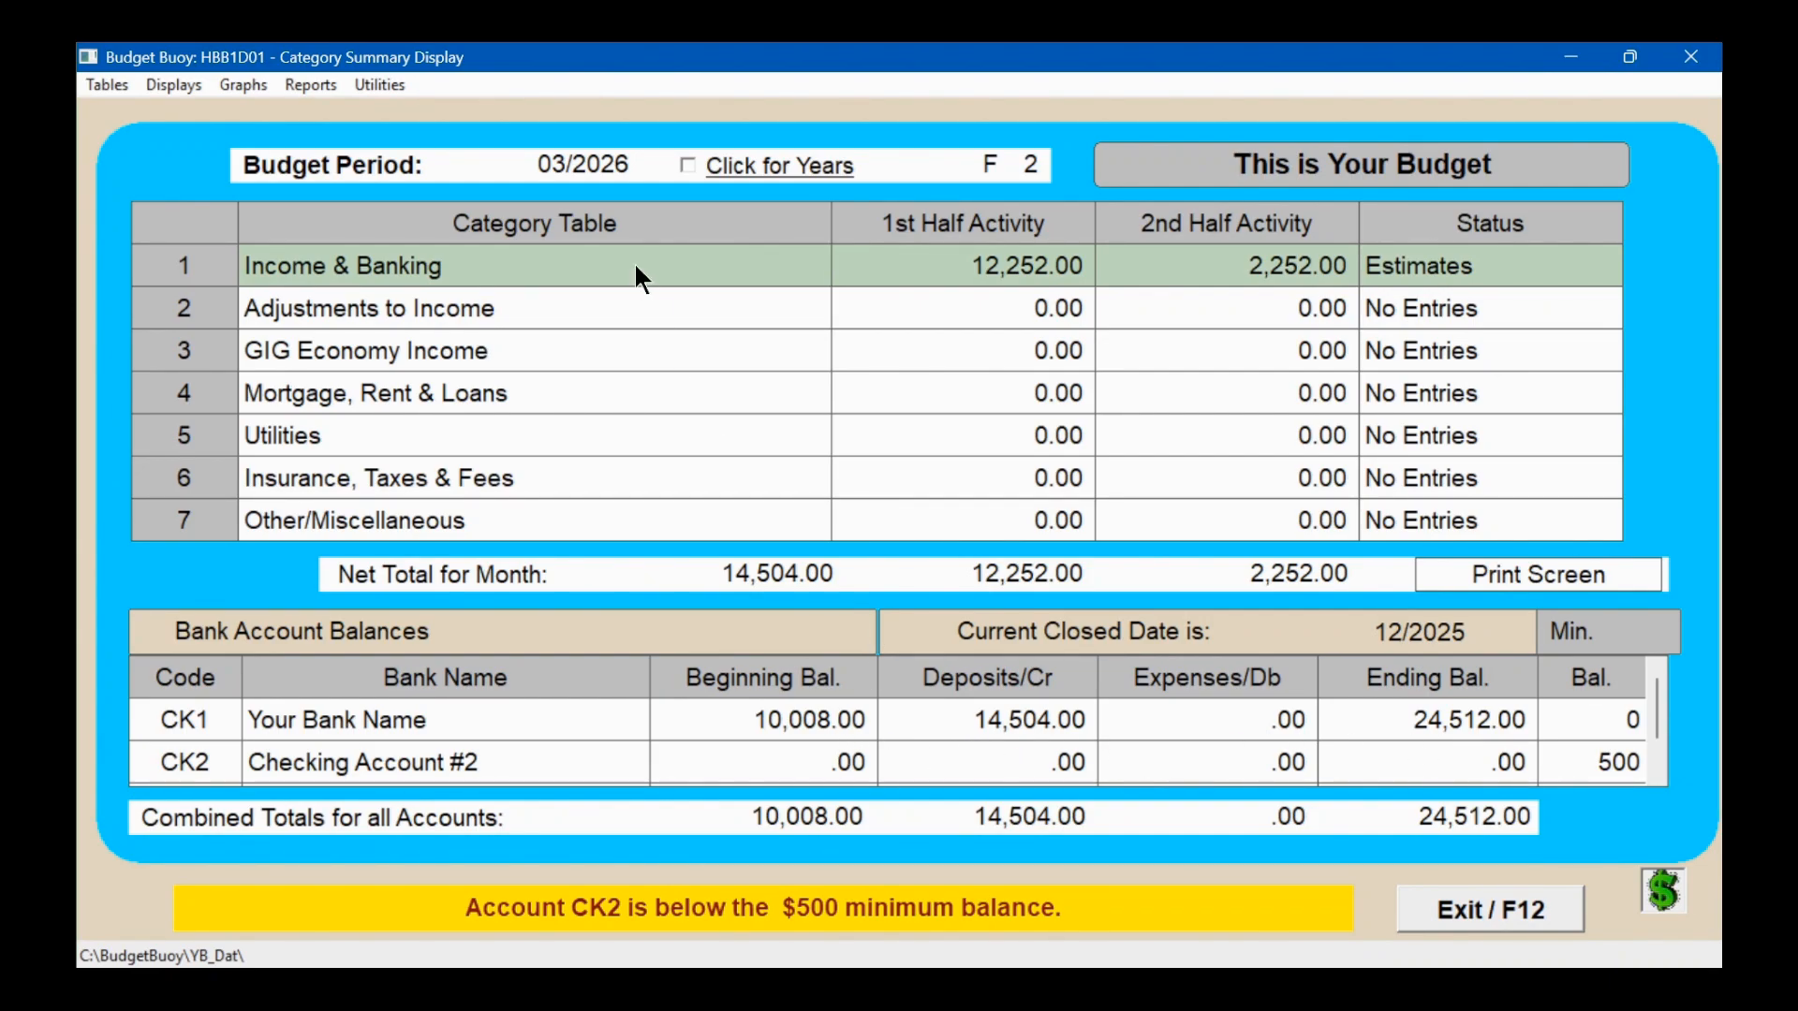
Step: Go back to budget period 01/2026 and view the Mortgage, Rent & Loans details, then return to the category summary
click(584, 162)
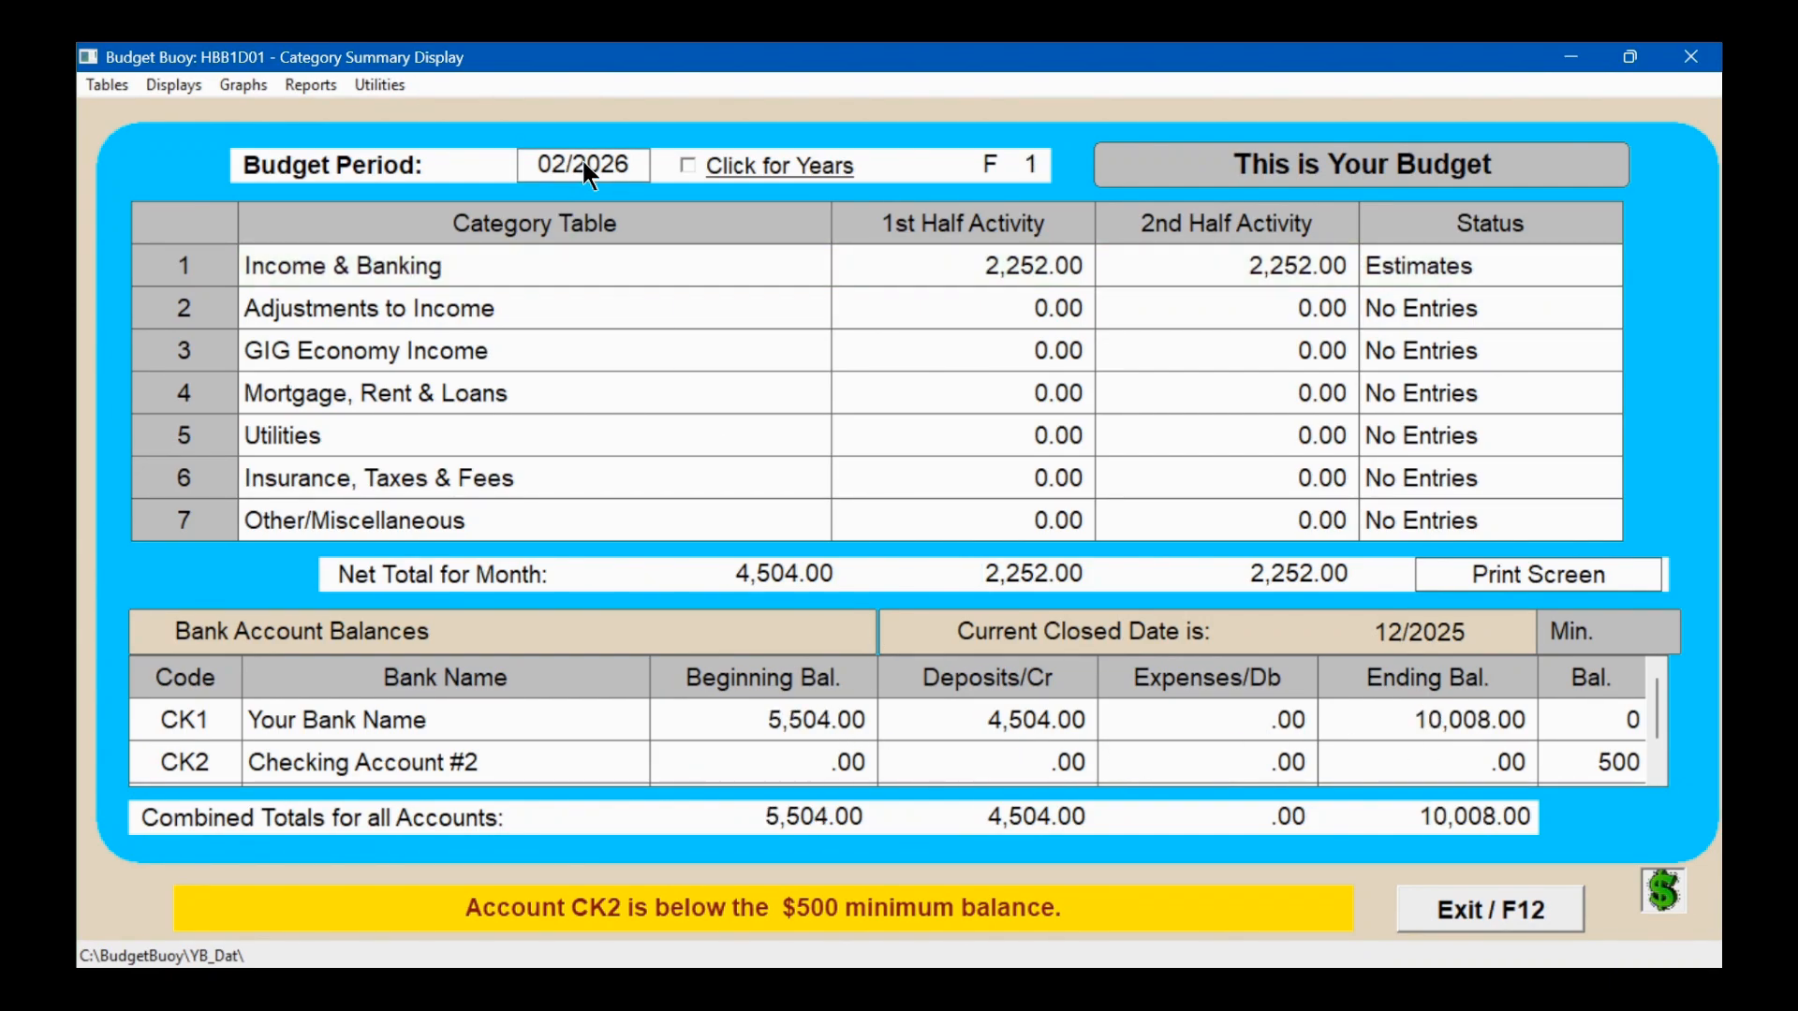
click(584, 164)
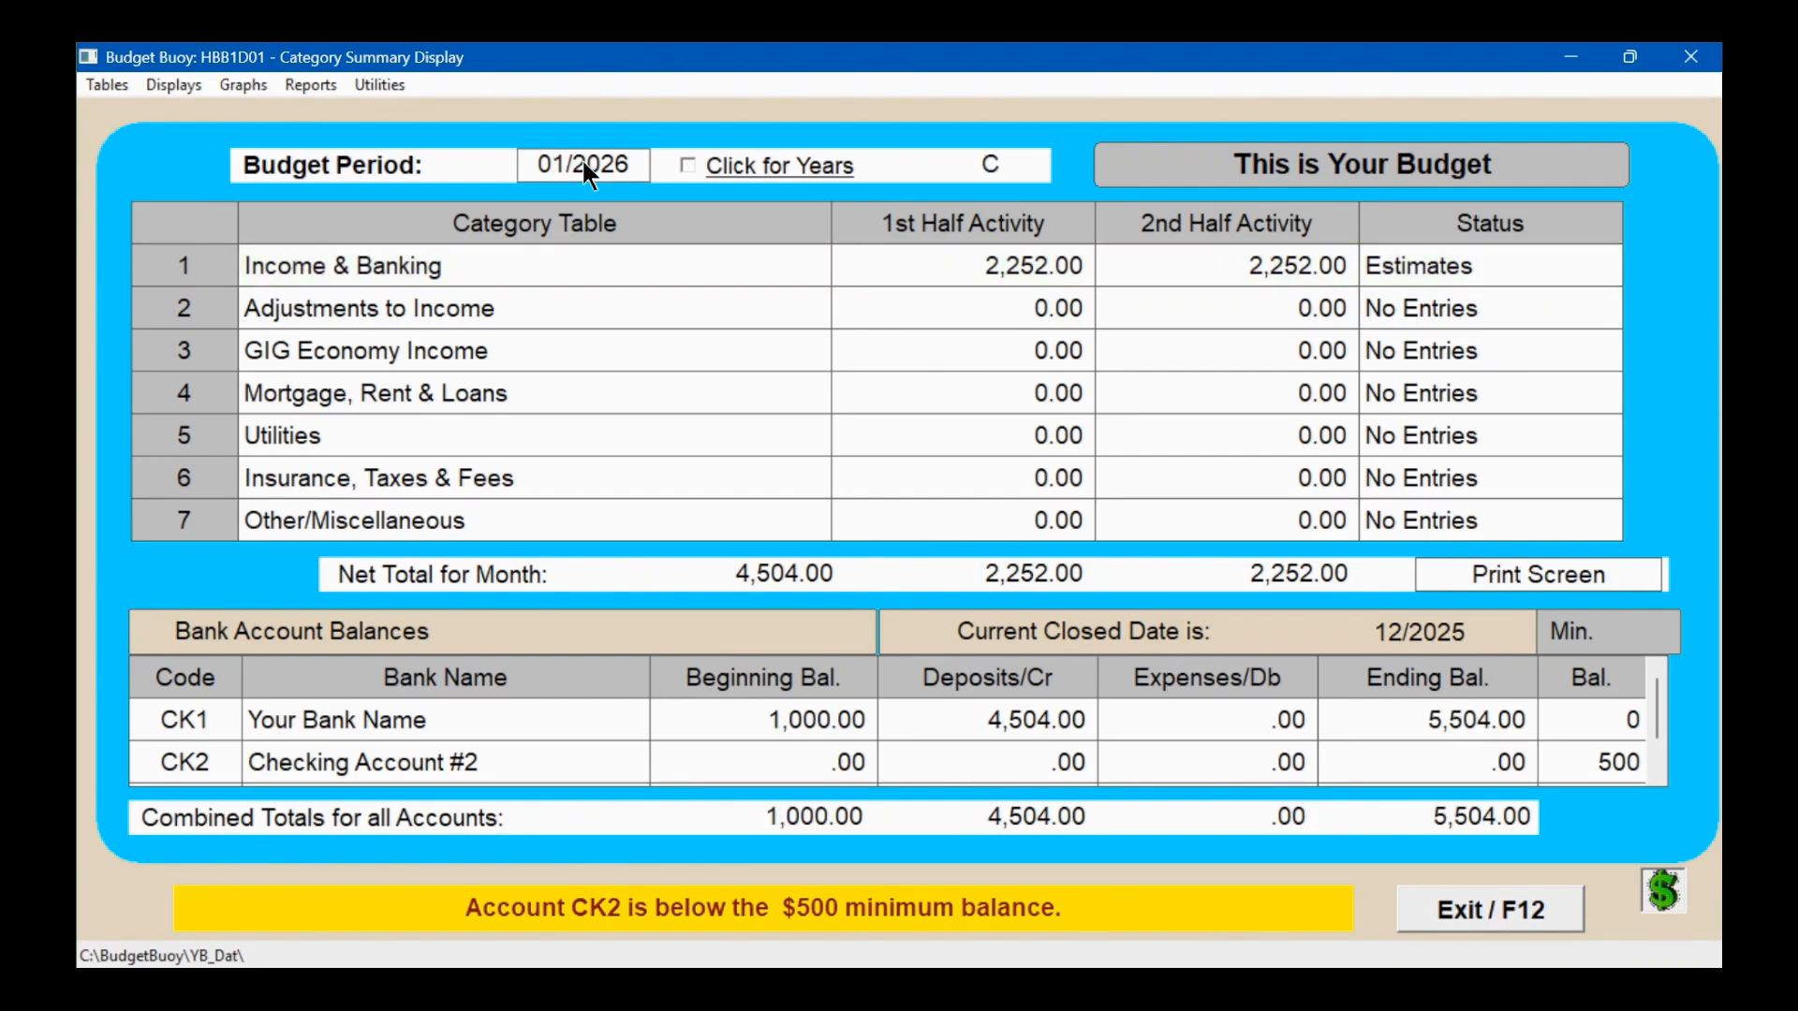
click(565, 392)
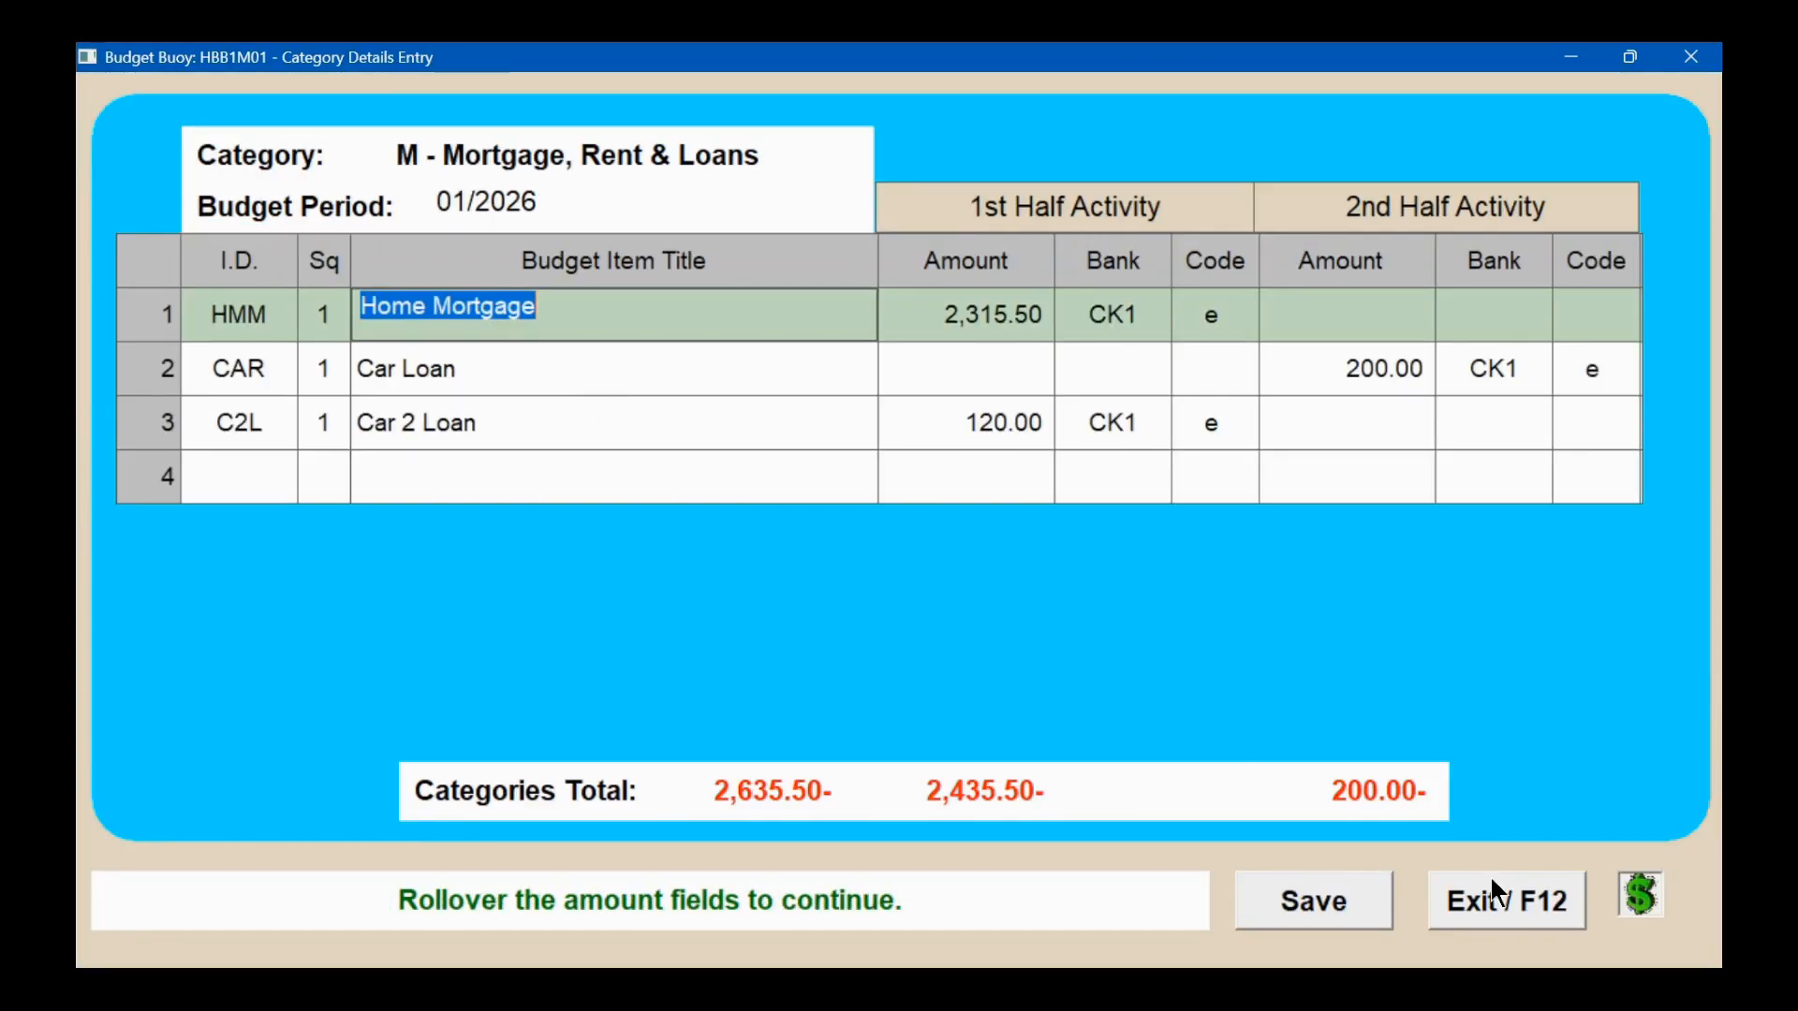
click(1510, 896)
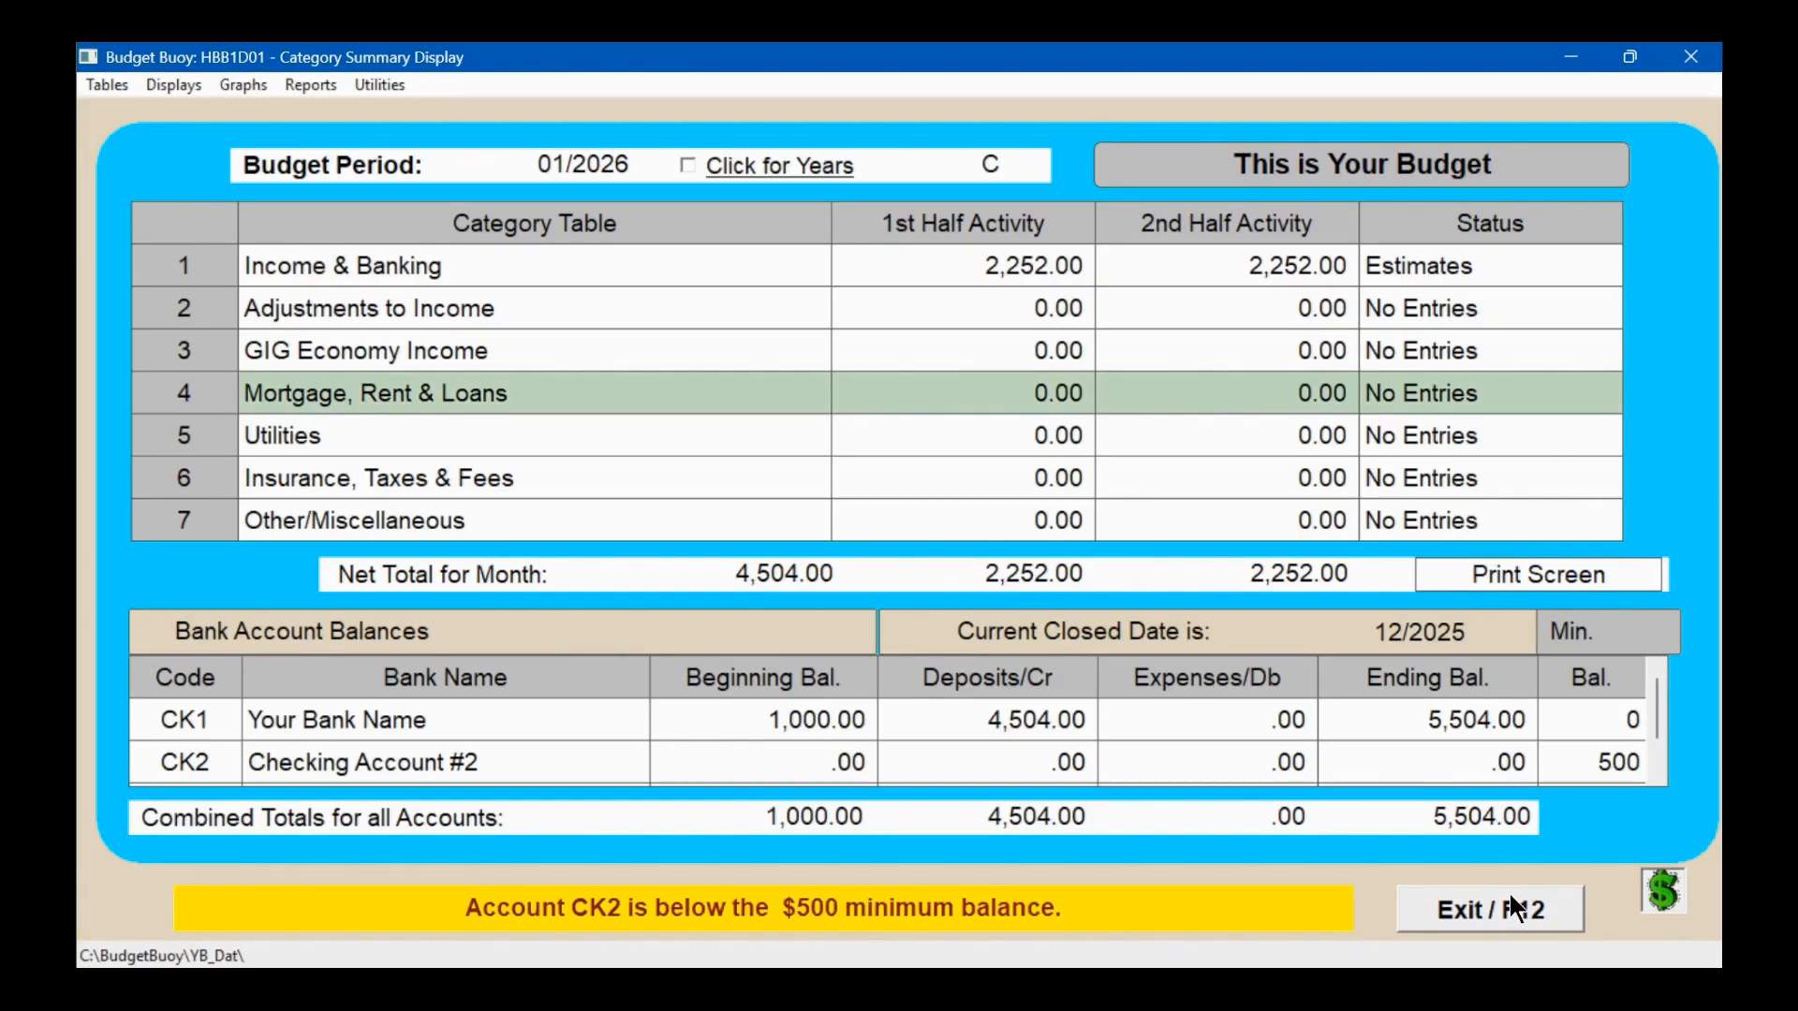
Step: View the Utilities category details for 01/2026 and return to the category summary
click(511, 435)
click(1469, 907)
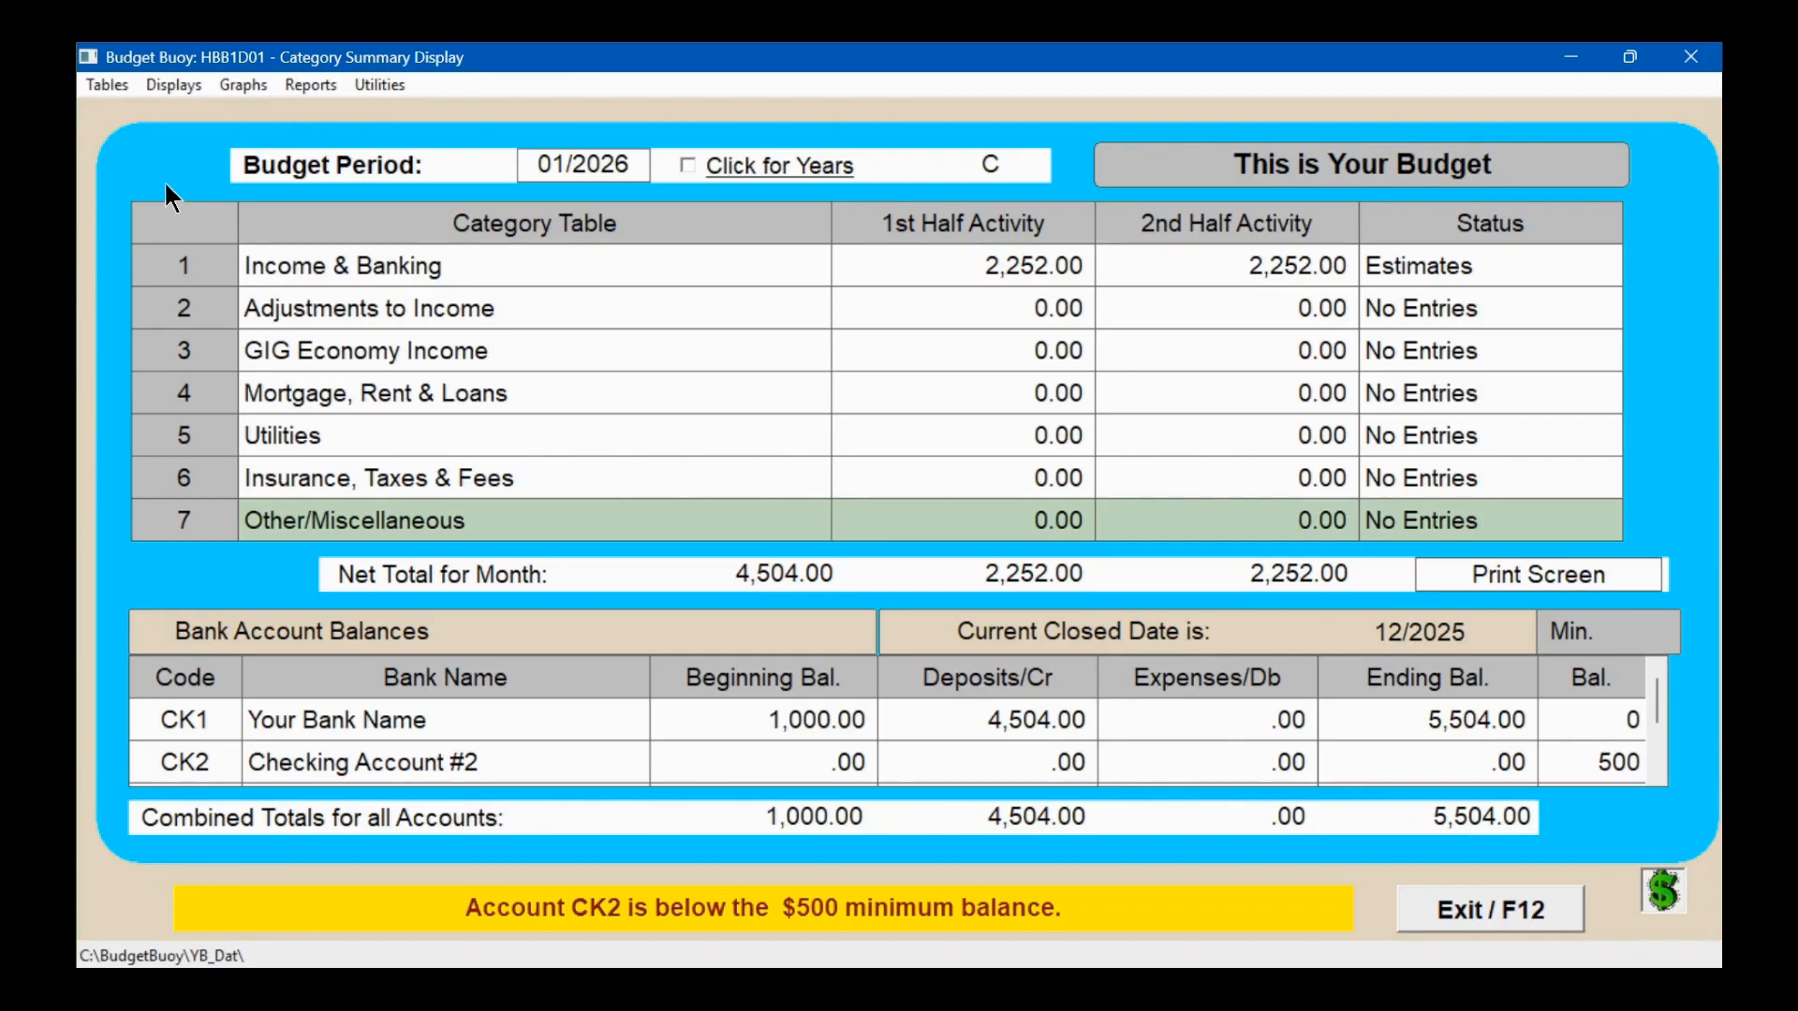
Step: Open table 922, Budget Detail Items, for entry maintenance and sub-select the O - Other/Miscellaneous category
click(107, 85)
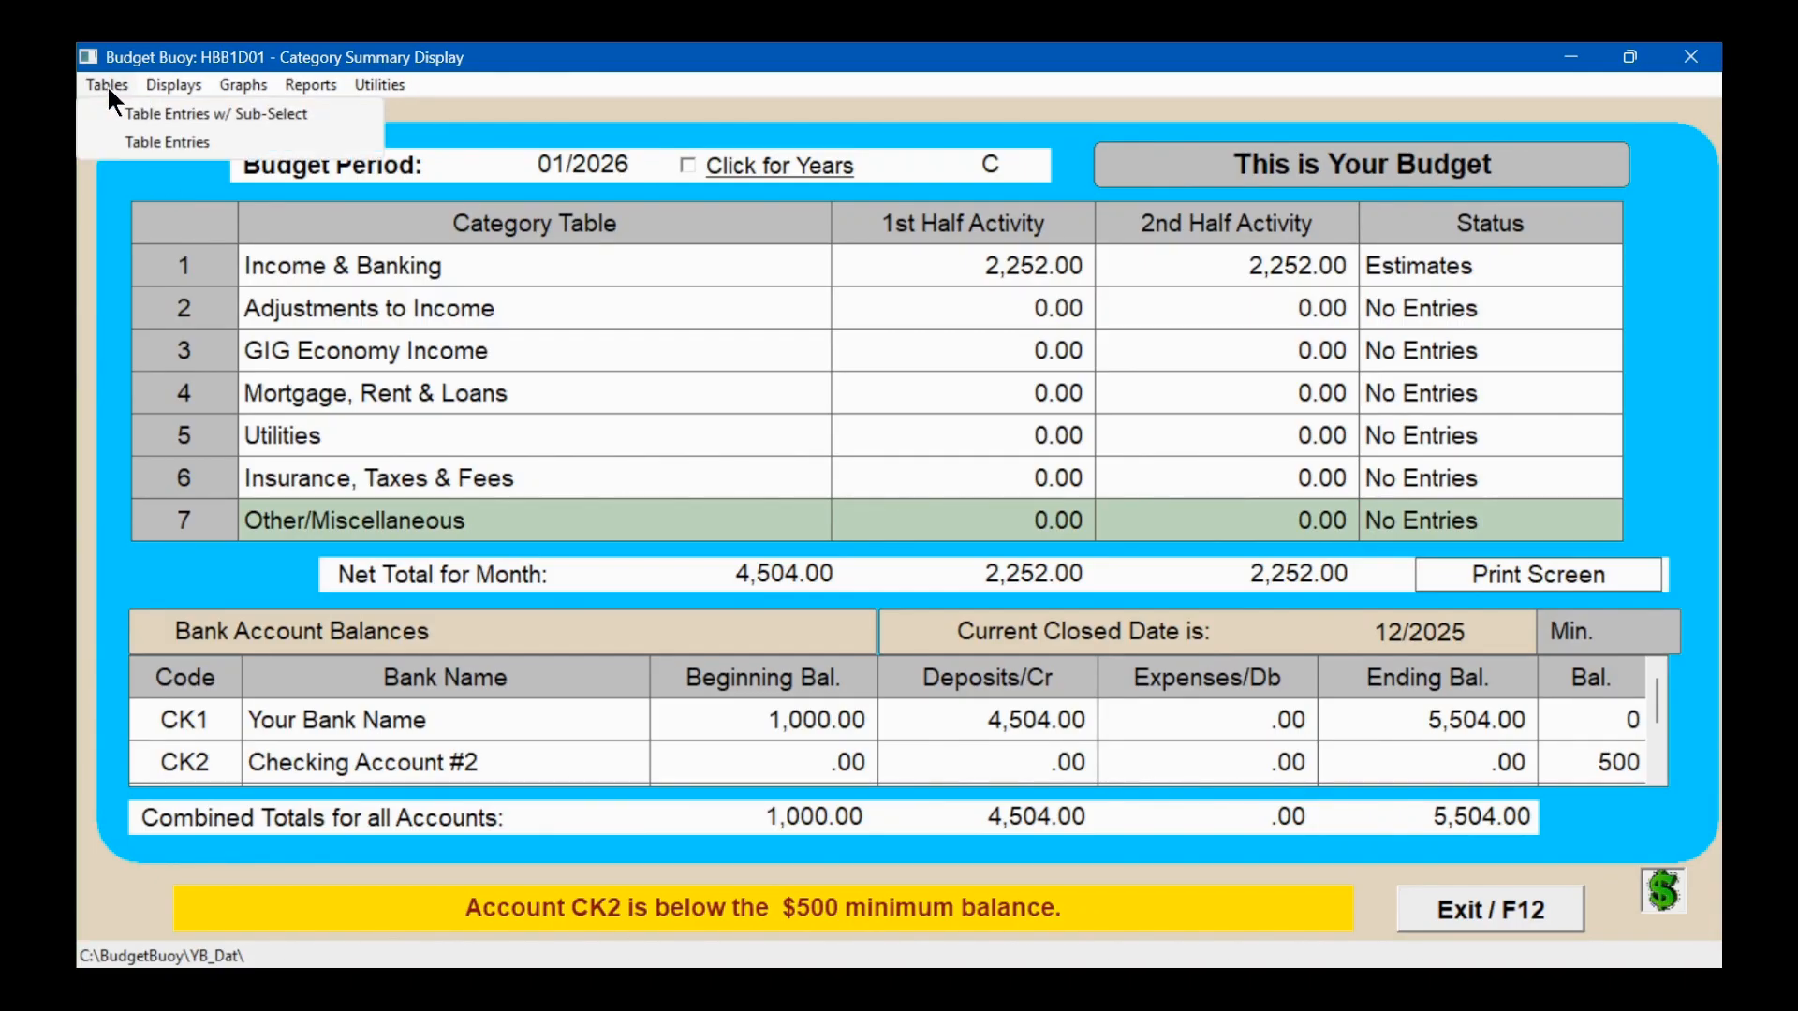
click(190, 112)
text(922)
key(Return)
text(o)
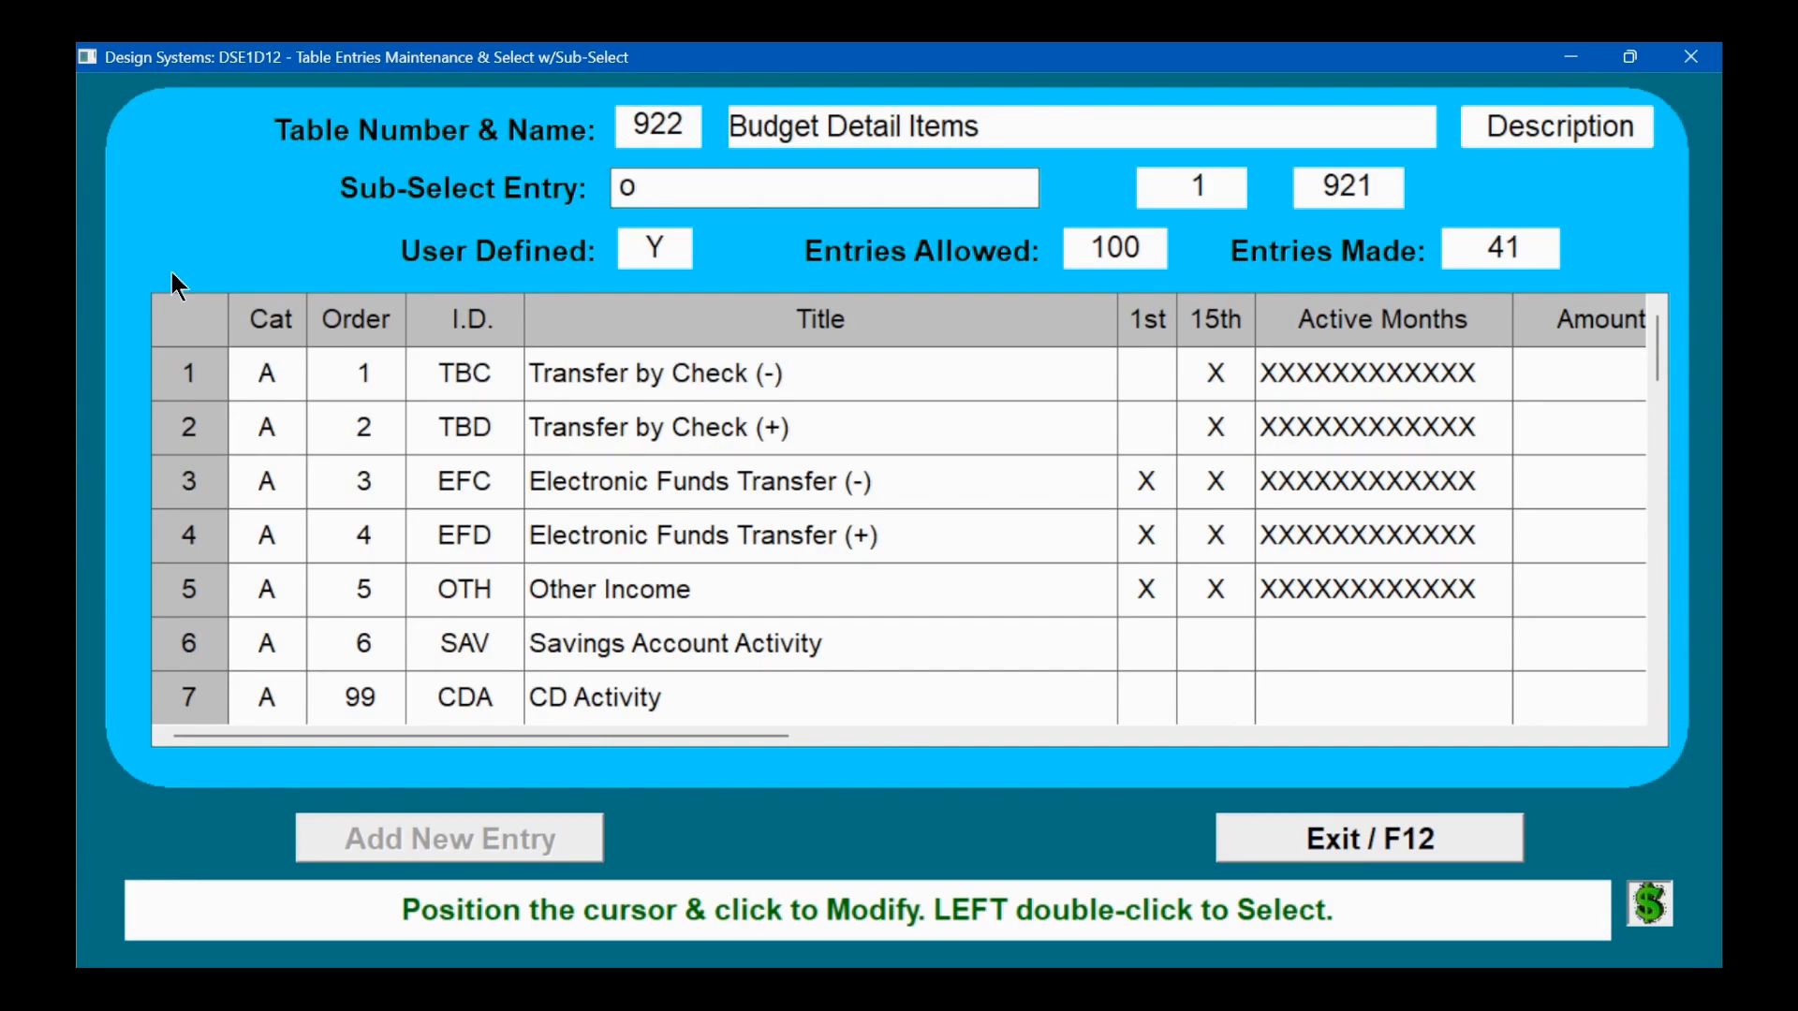
key(Return)
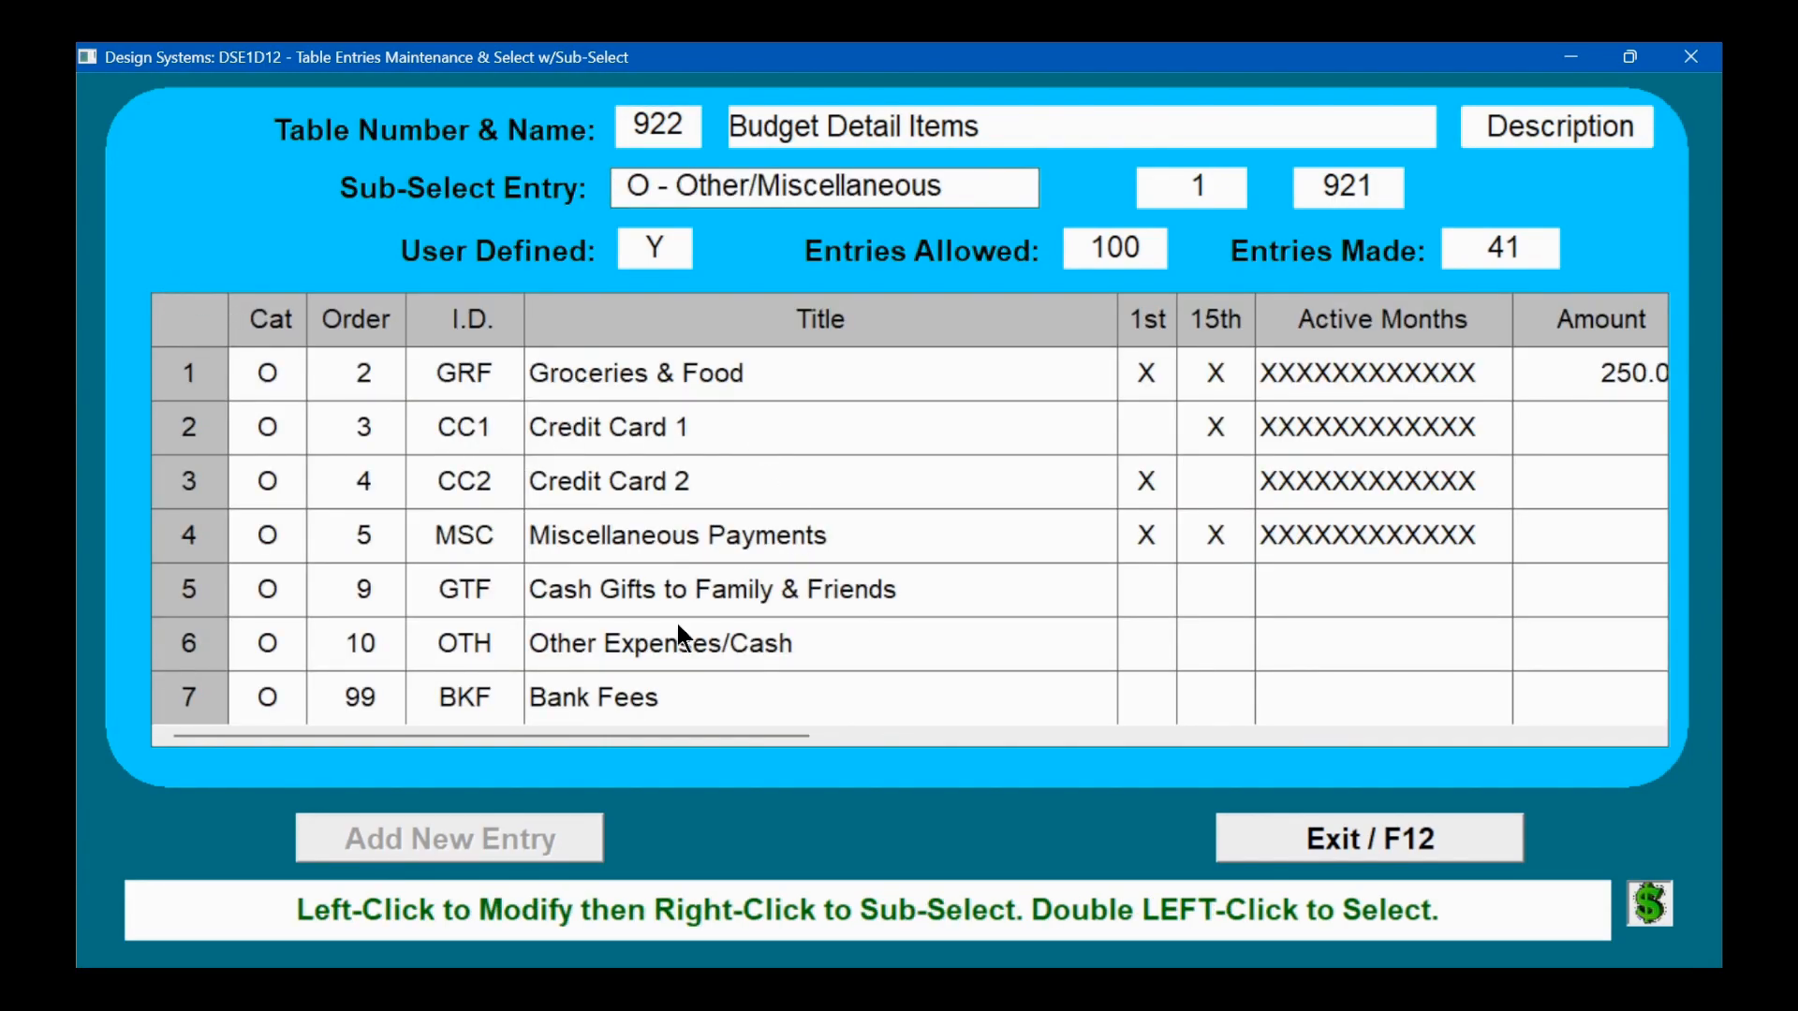
Step: Modify the CC1 entry, changing its title to "Your Credit Card"
drag(358, 736, 356, 560)
click(251, 437)
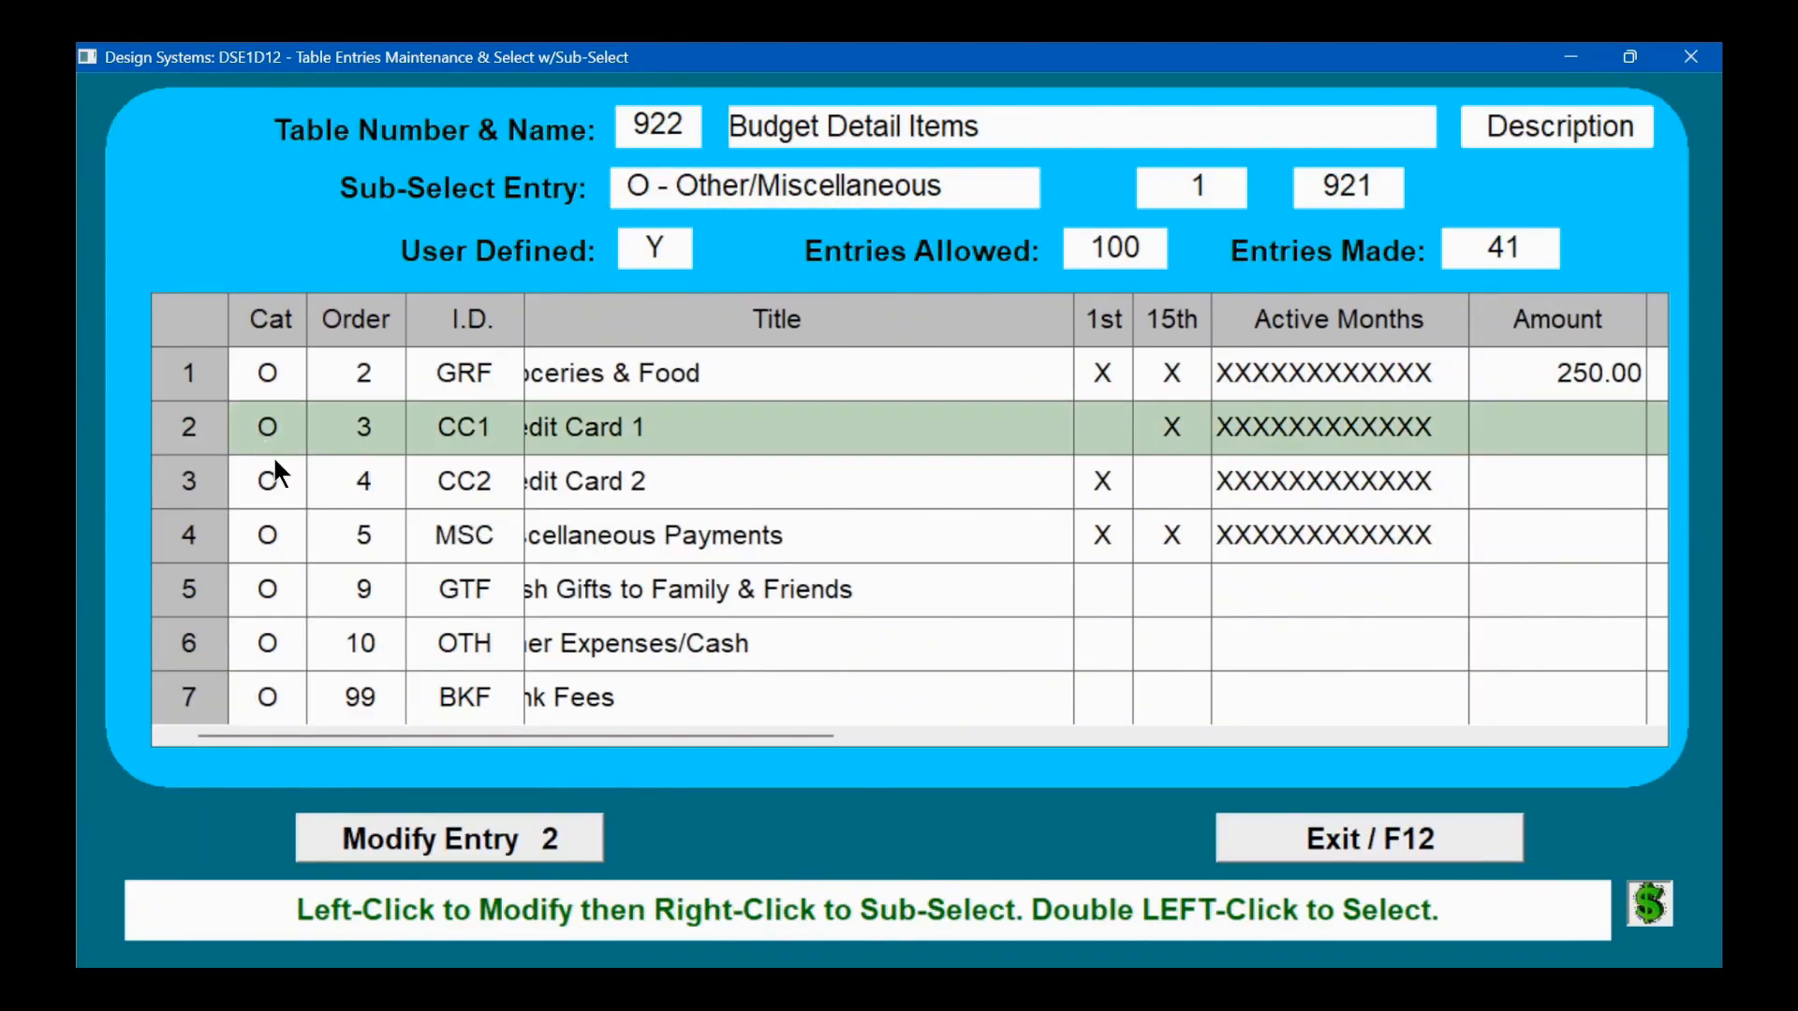
click(449, 835)
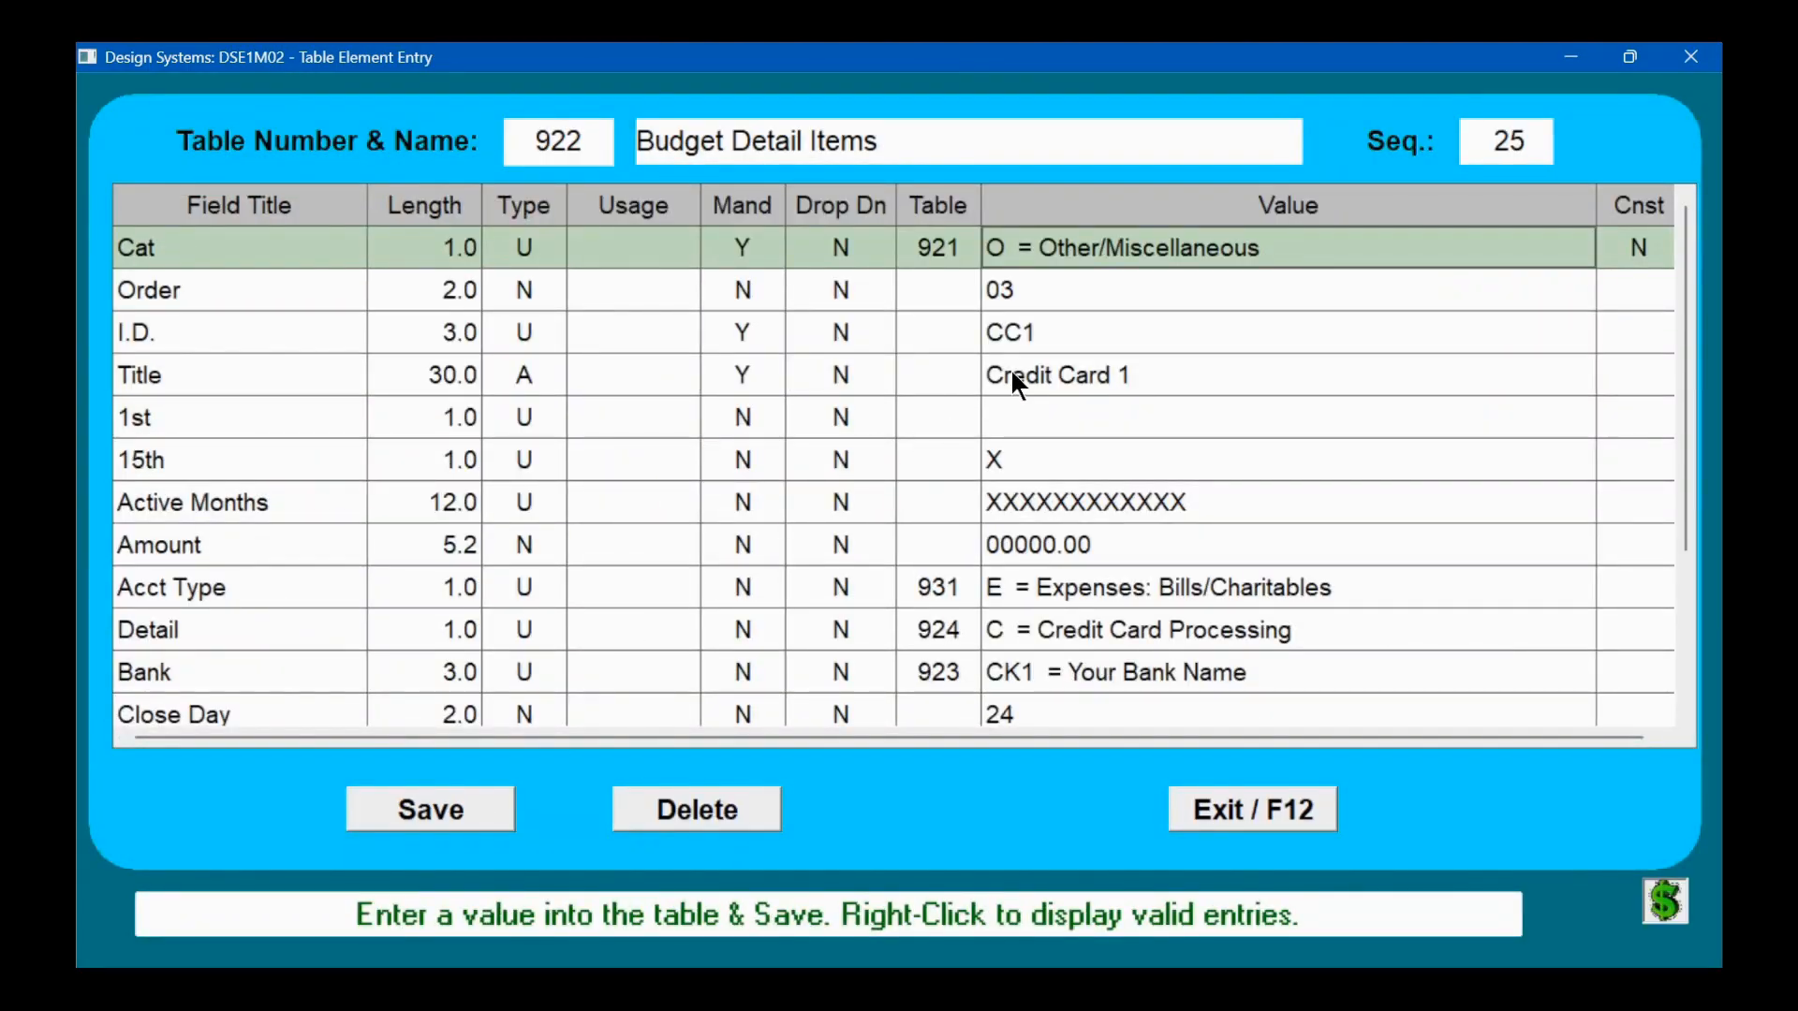
click(1012, 374)
text(Your)
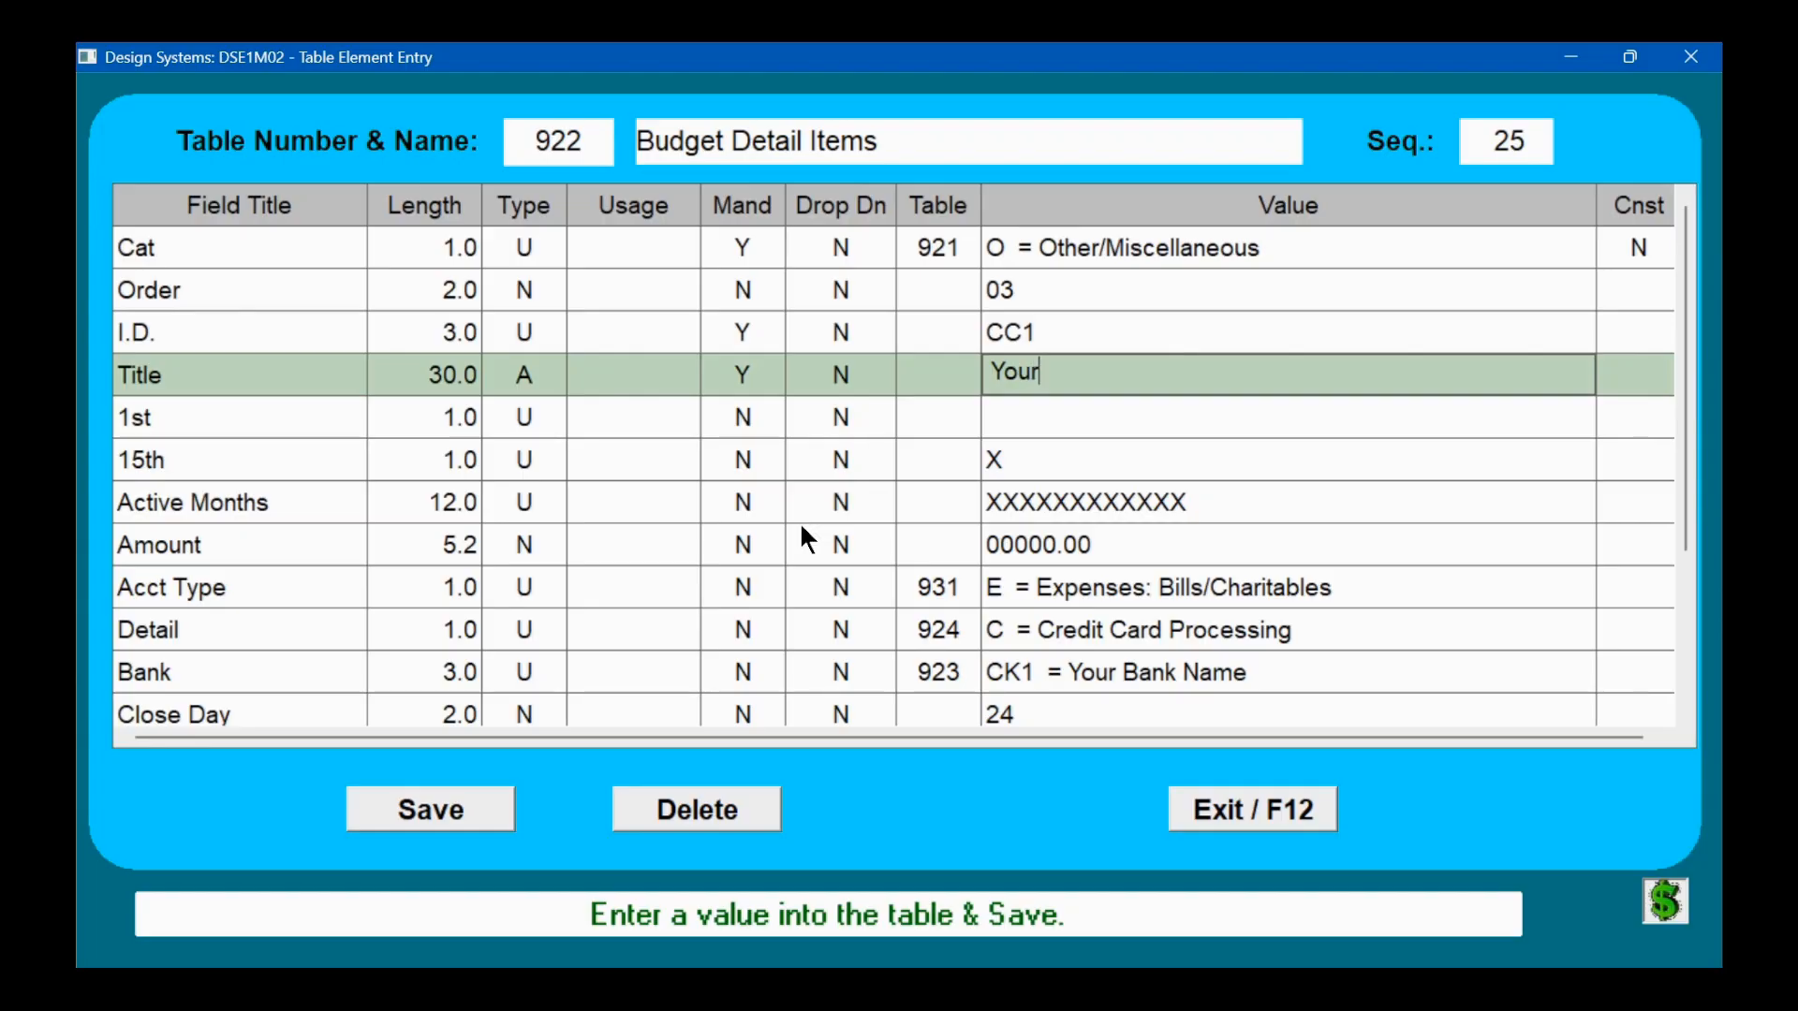
text( Credit Card)
key(Return)
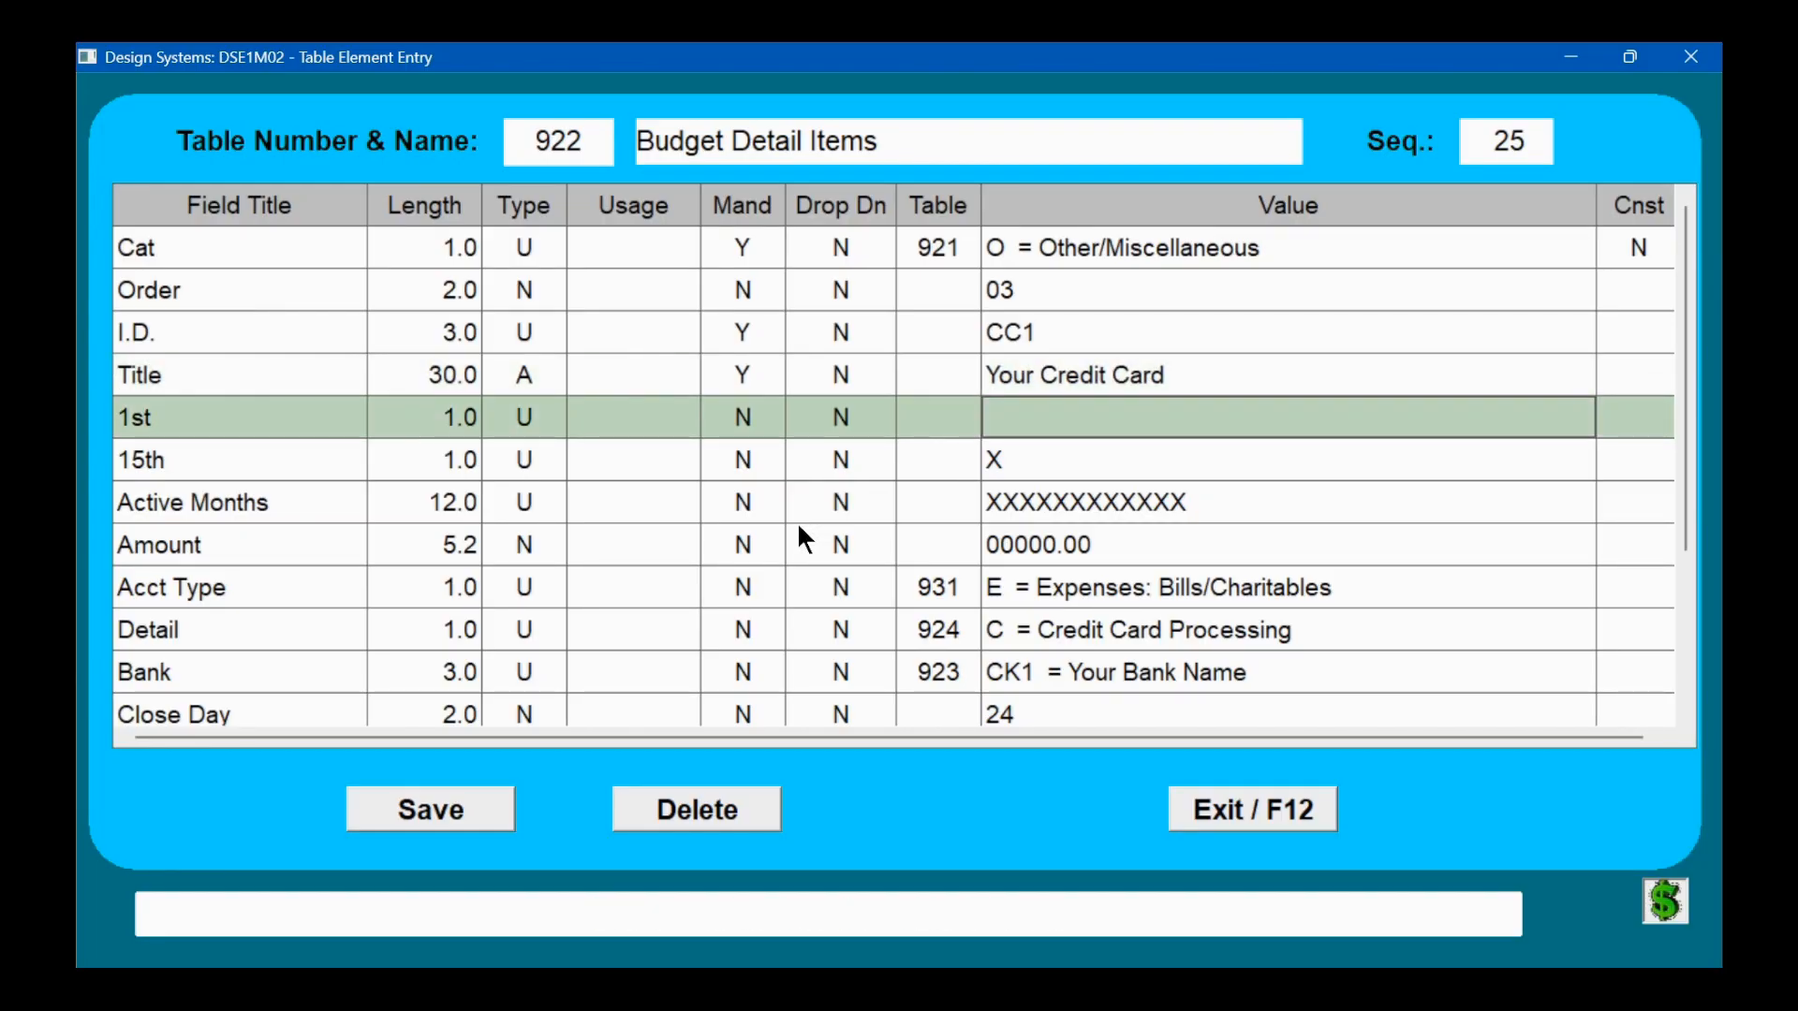
Step: Review the remaining fields of the CC1 entry, from 1st and 15th through Close Day, CrCard APR and Bill Days
key(Return)
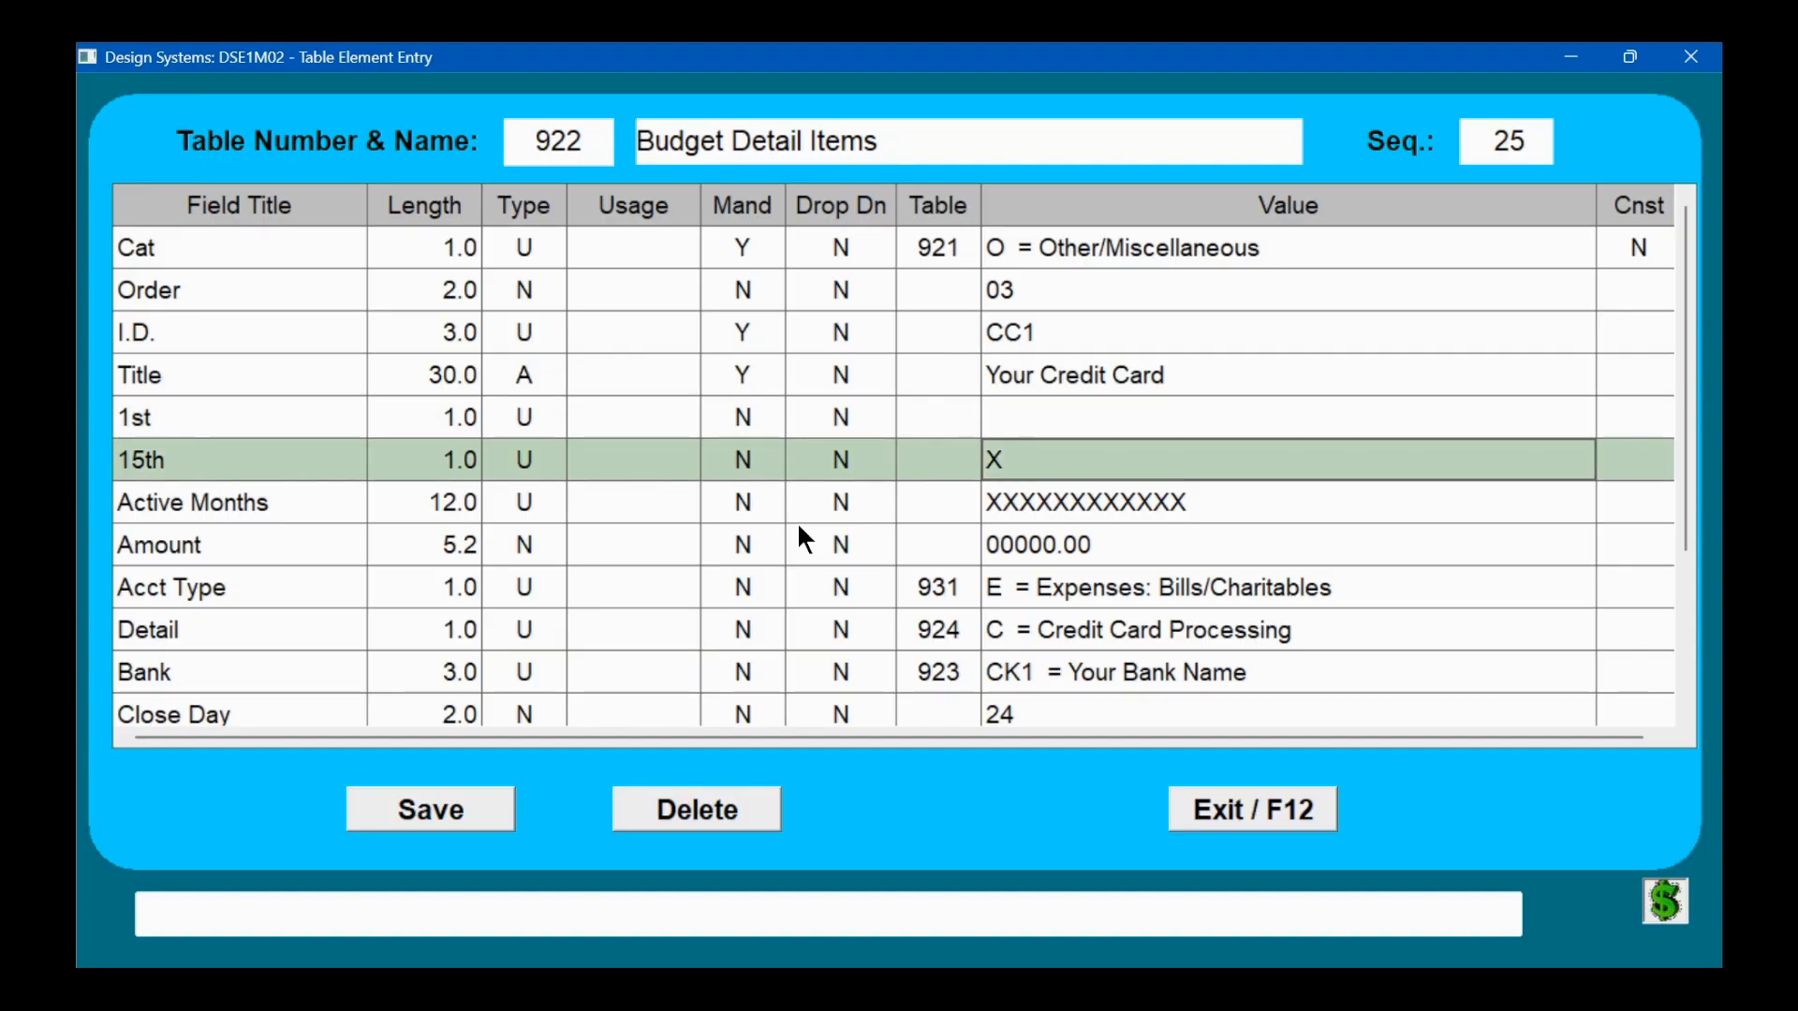
key(Return)
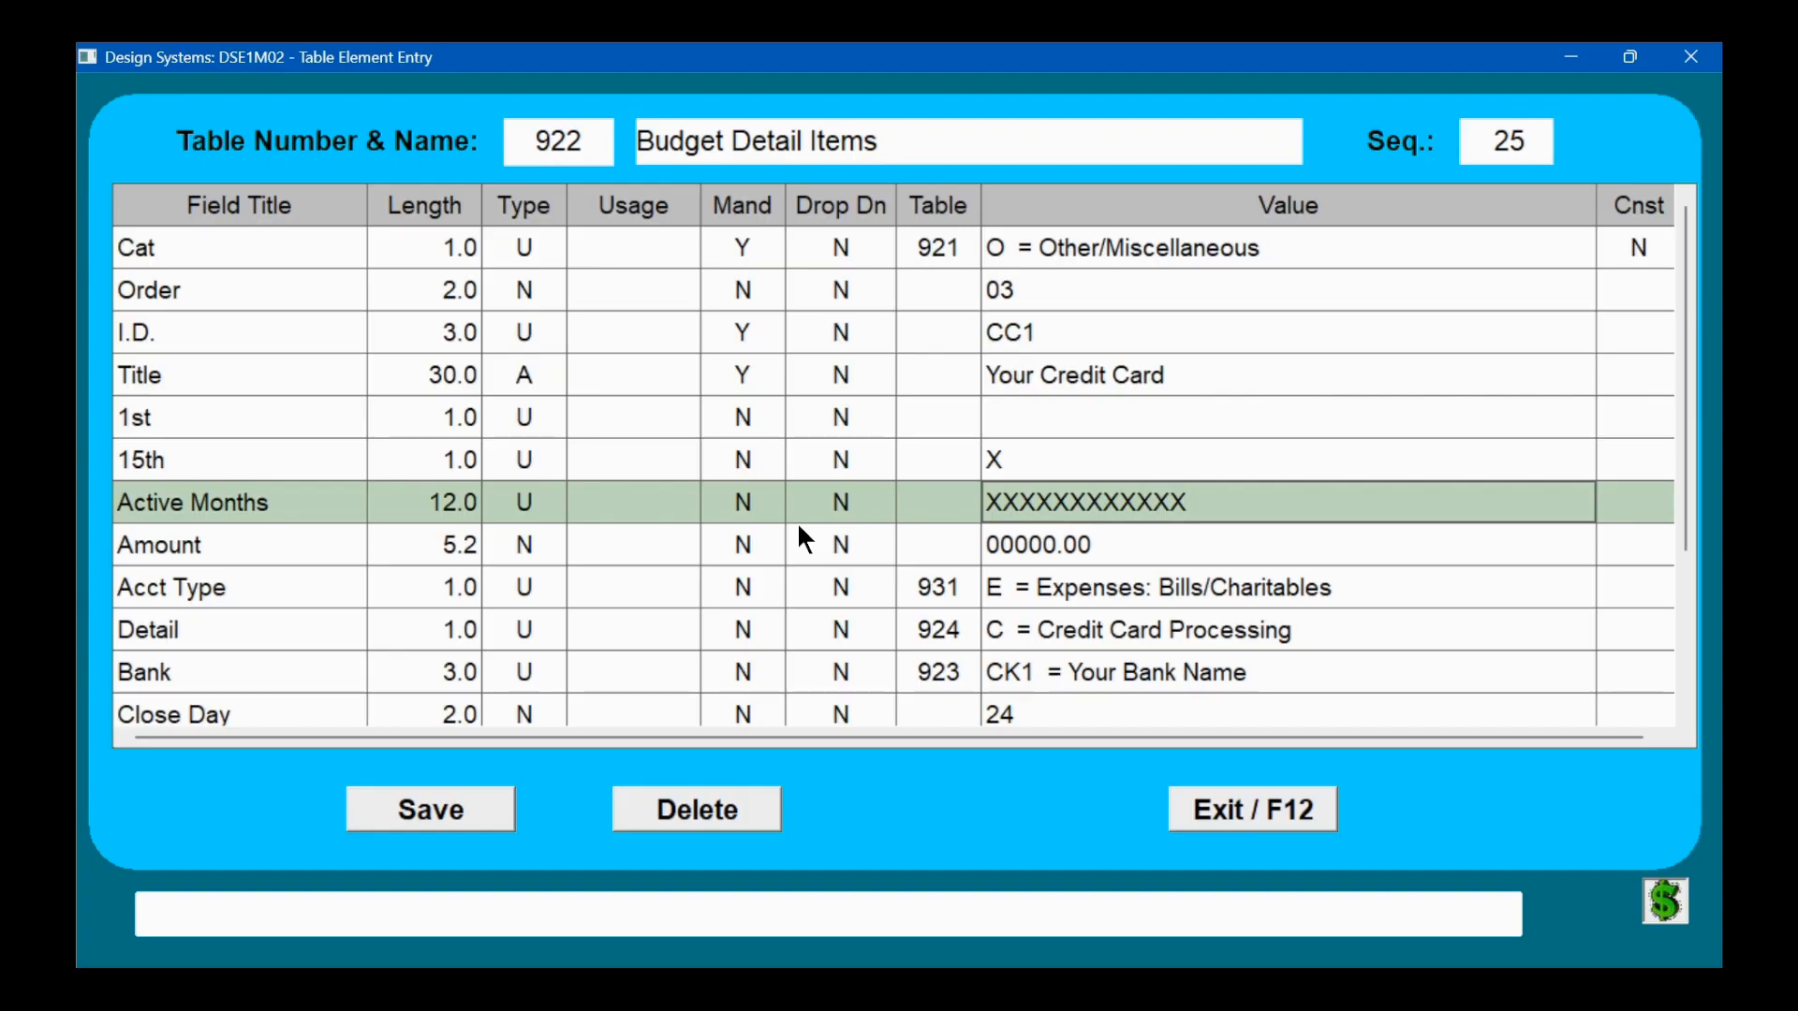
key(Return)
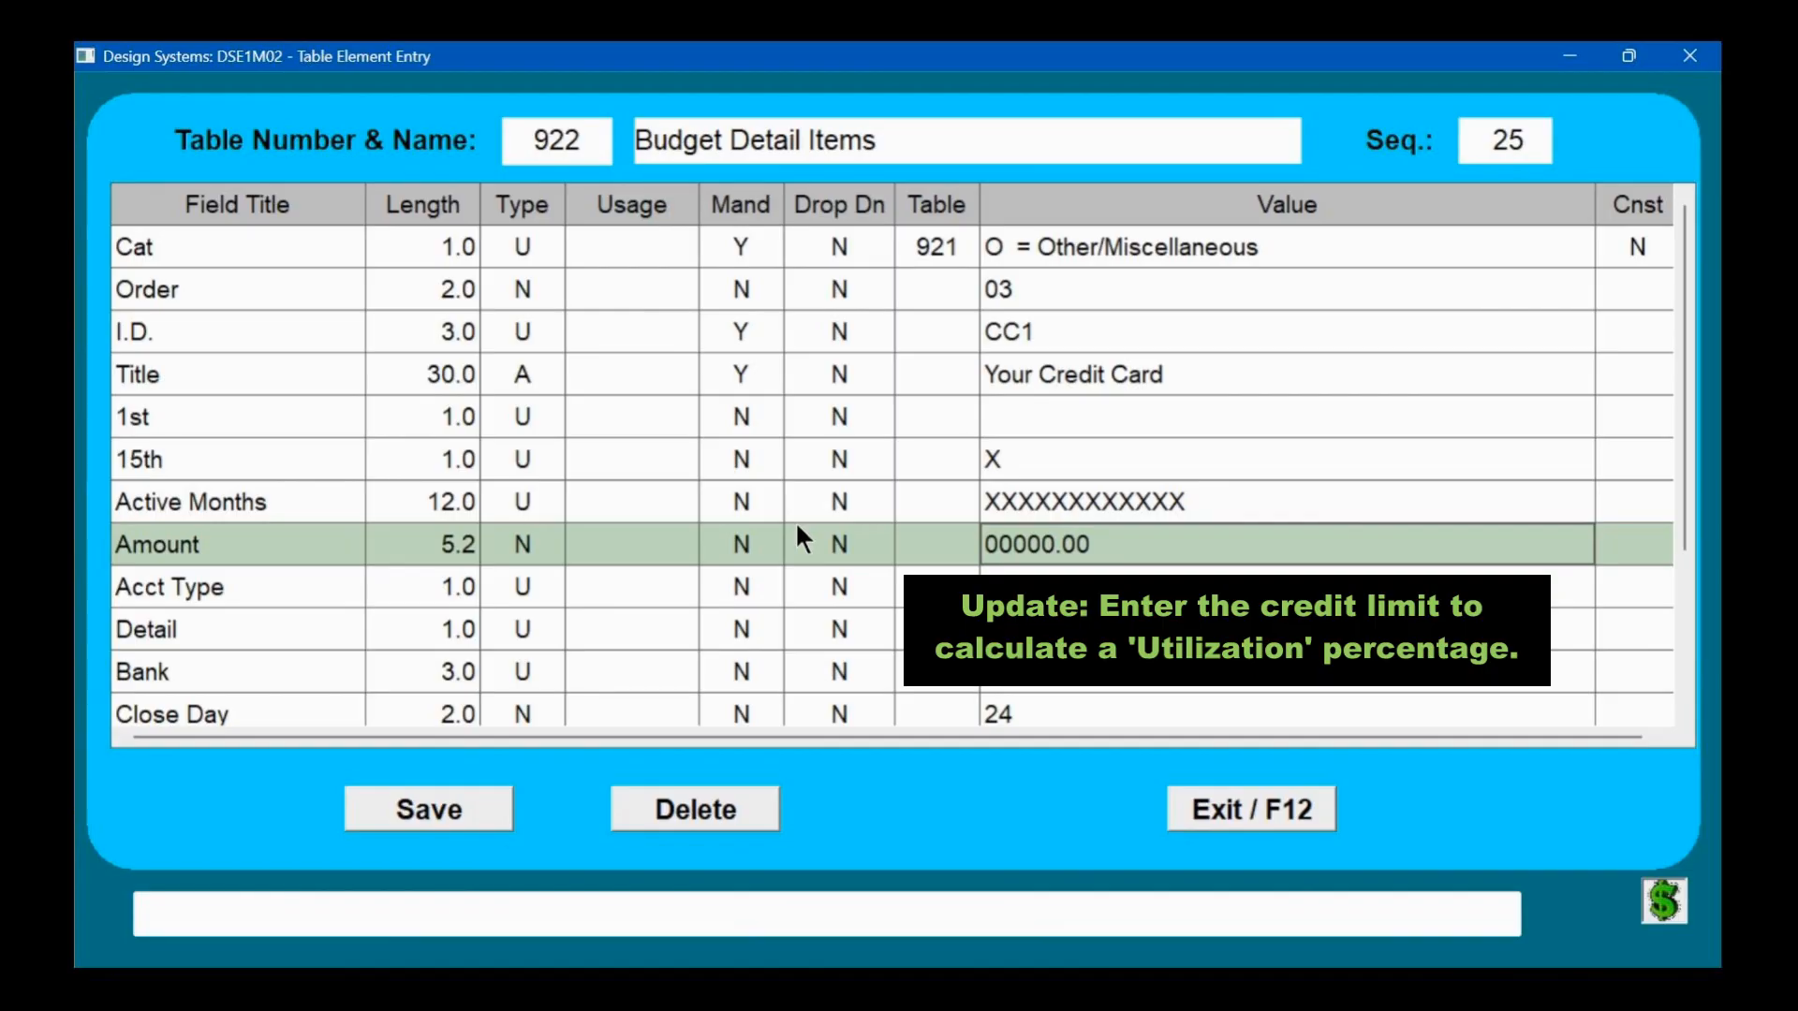
key(Down)
key(Down)
key(Down)
key(Down)
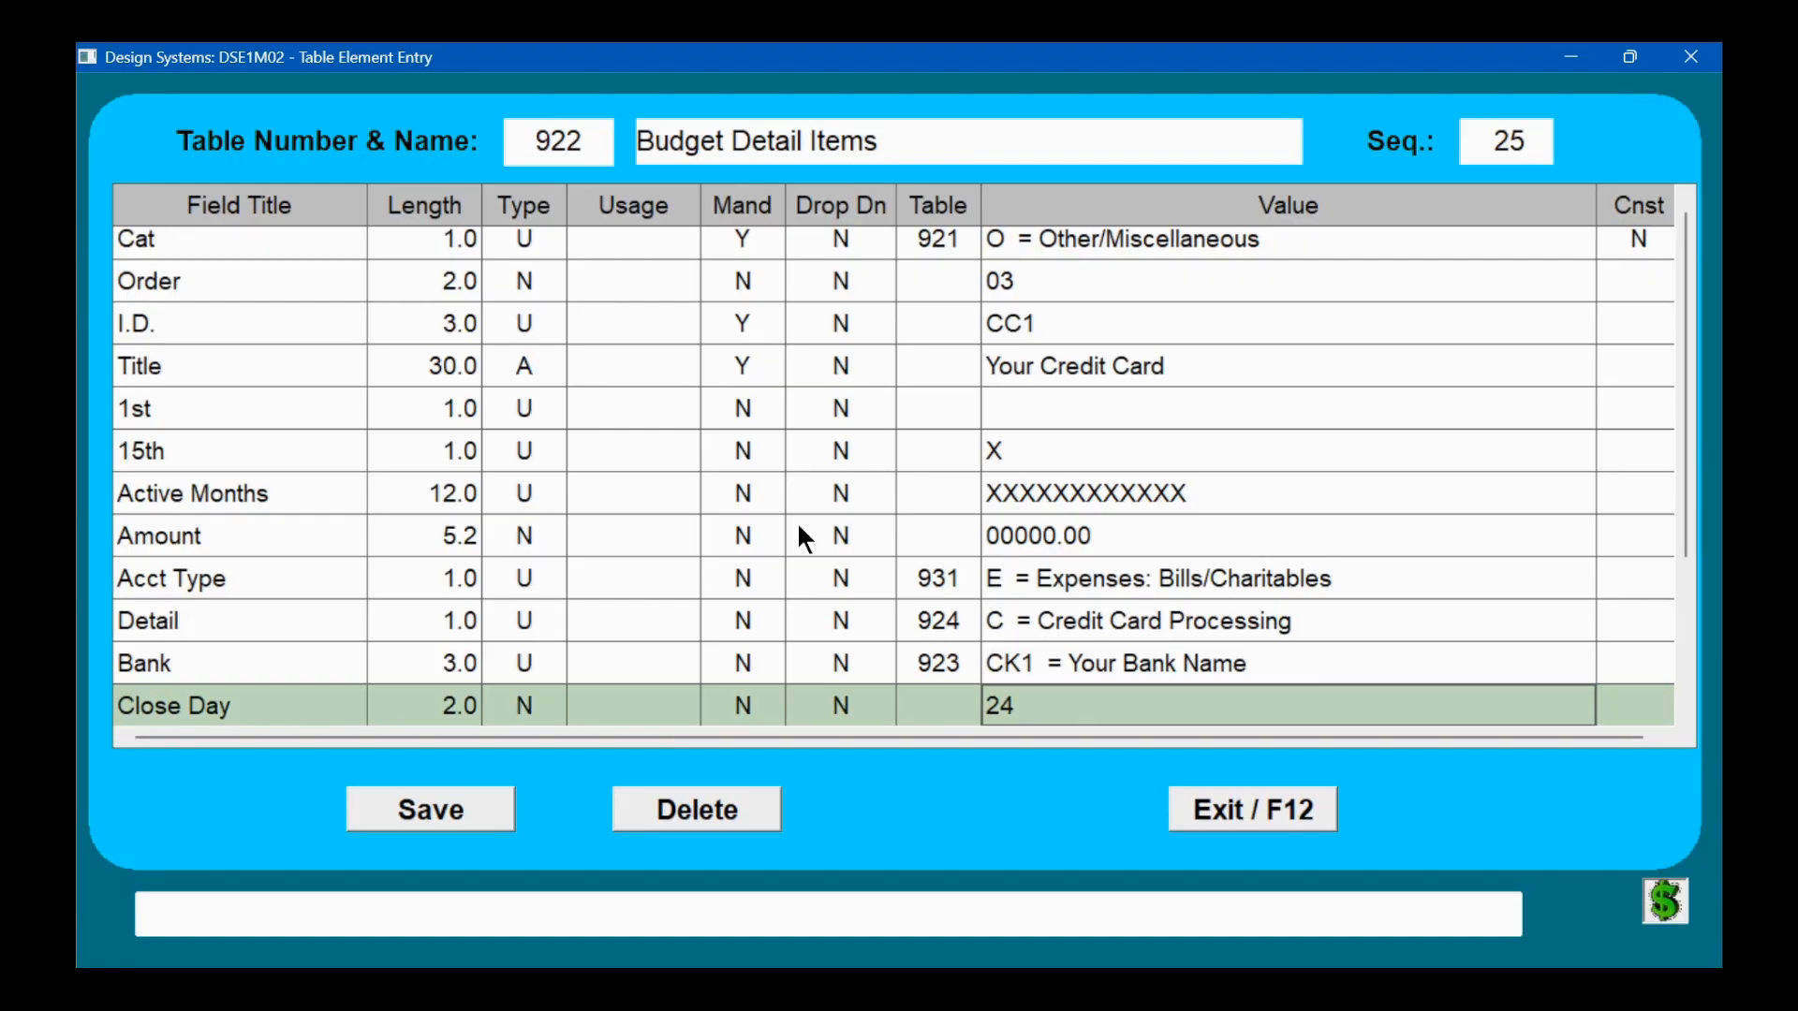
key(Down)
key(Down)
key(Down)
key(Down)
key(Down)
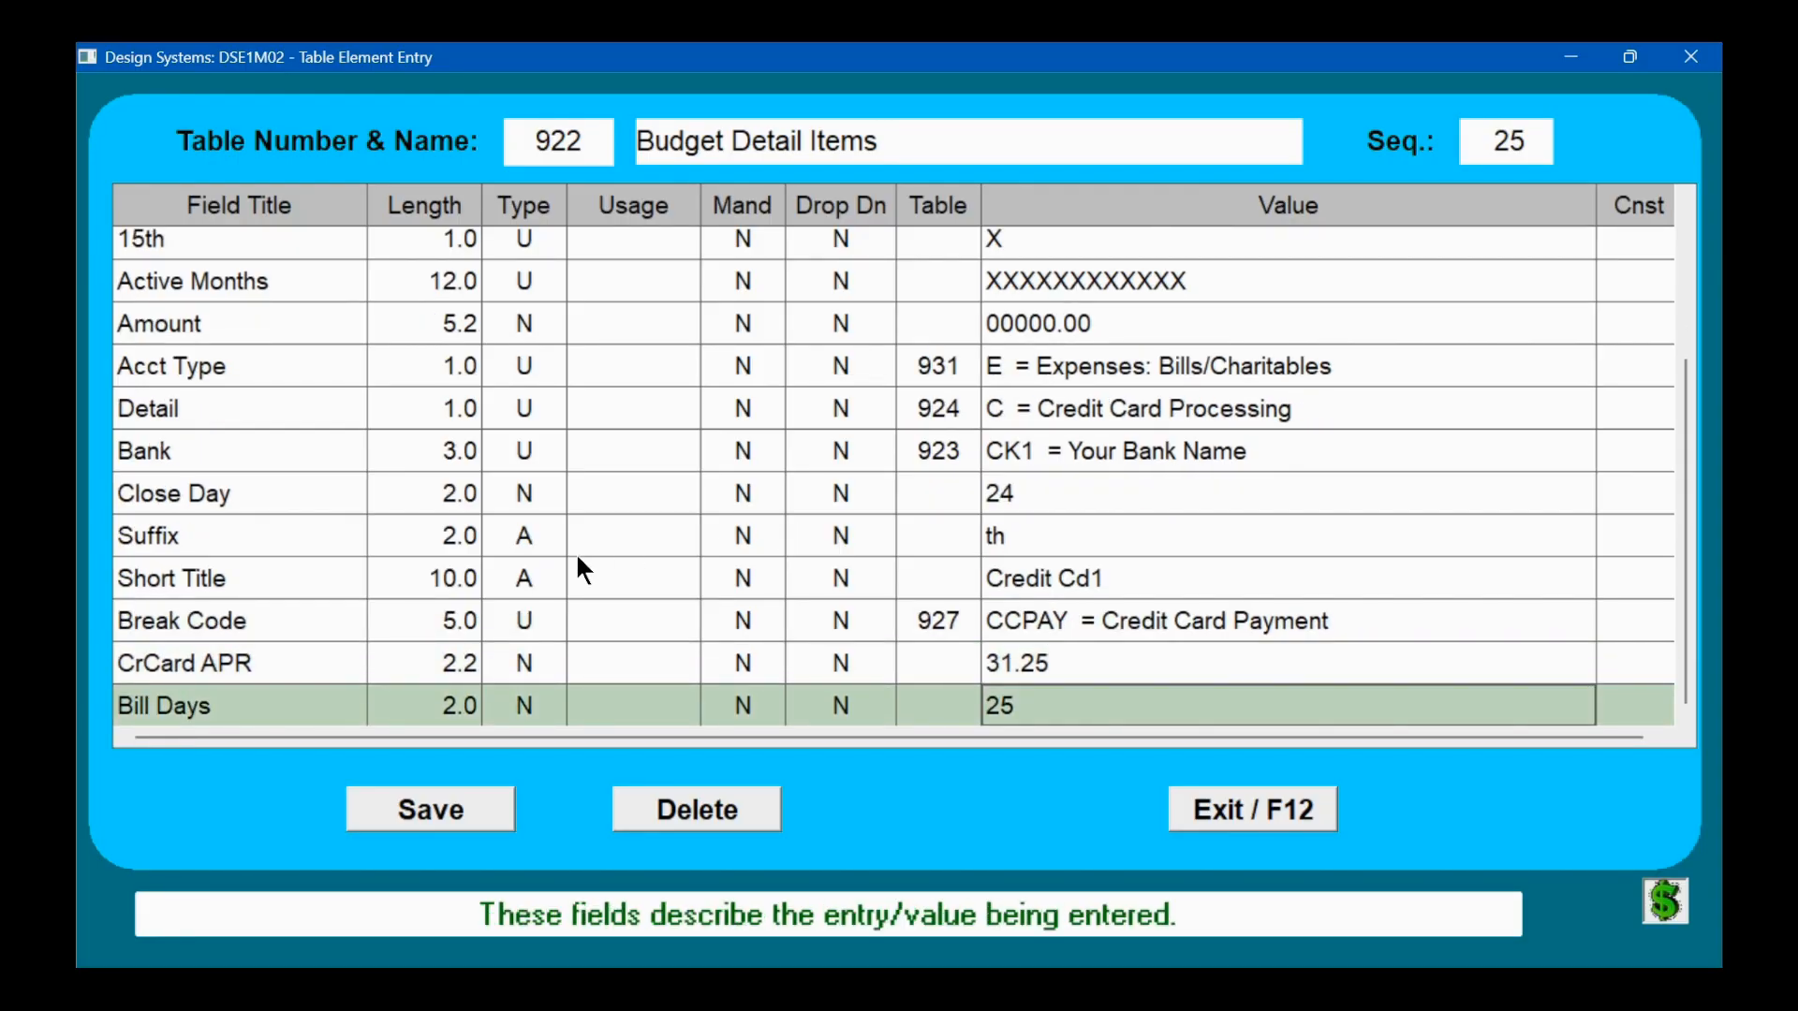
Step: Save the modified CC1 table entry and return to the category summary
click(484, 811)
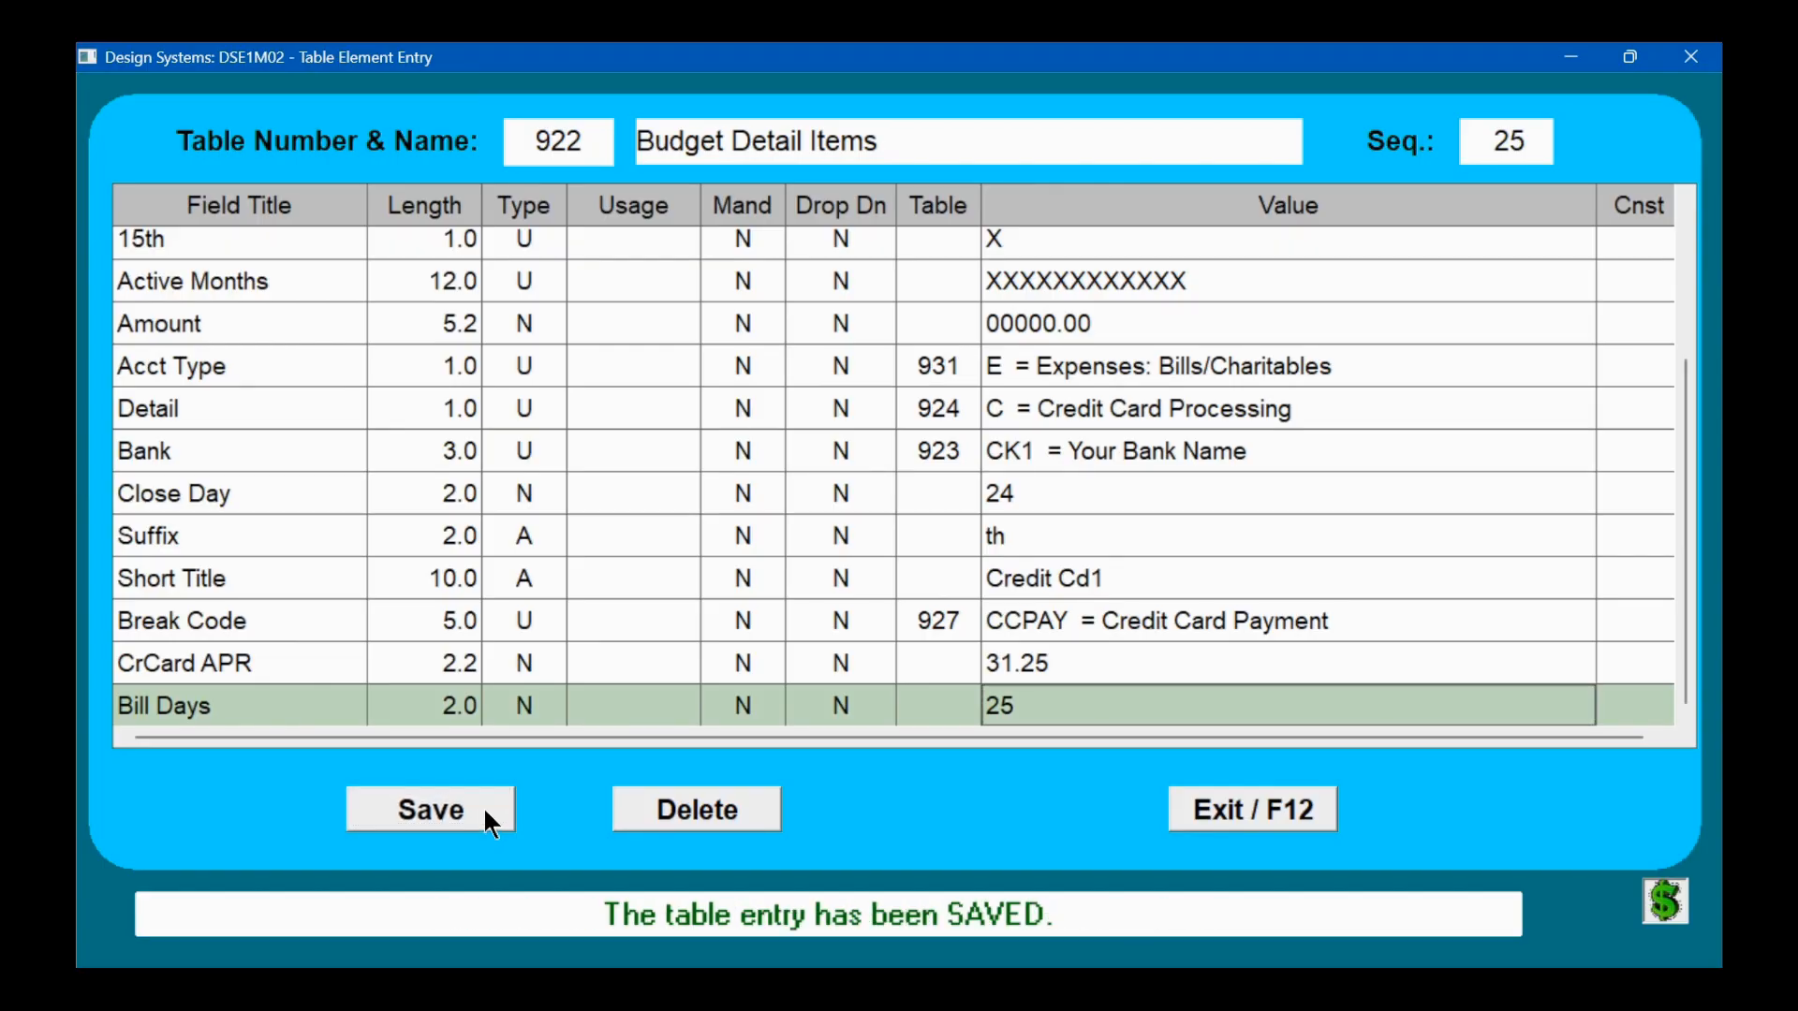
click(1233, 811)
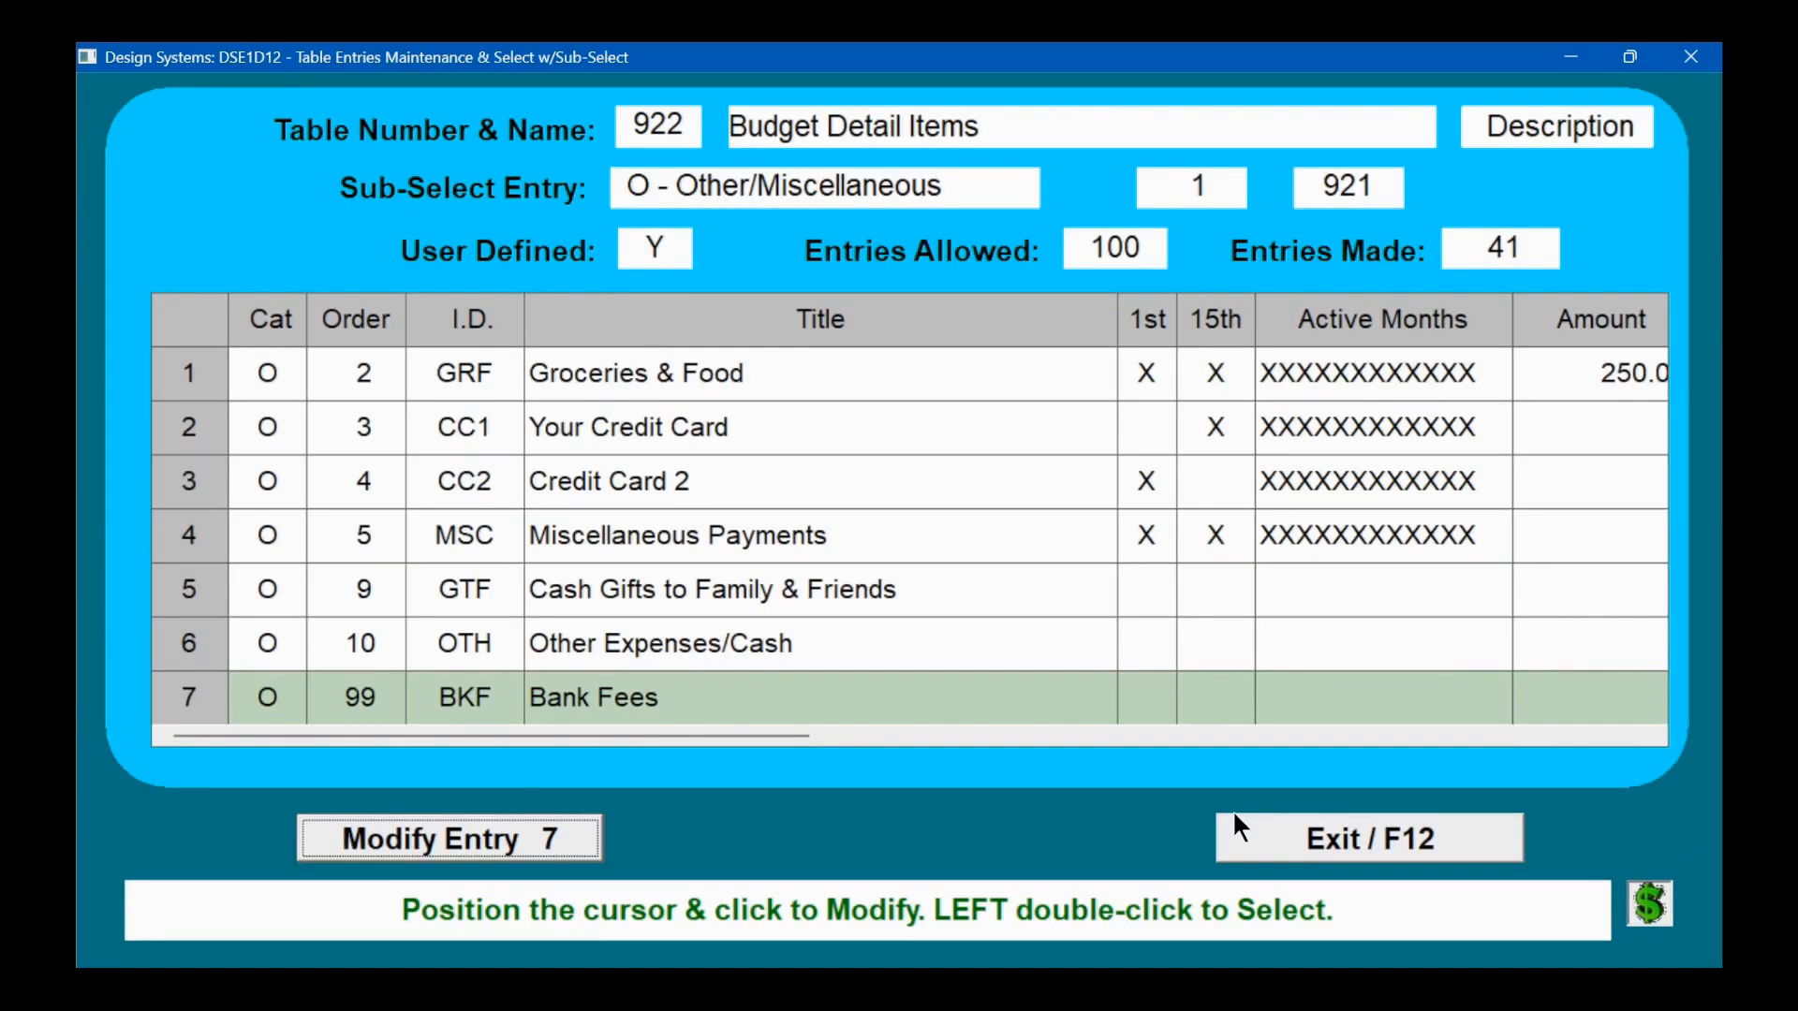
click(1234, 815)
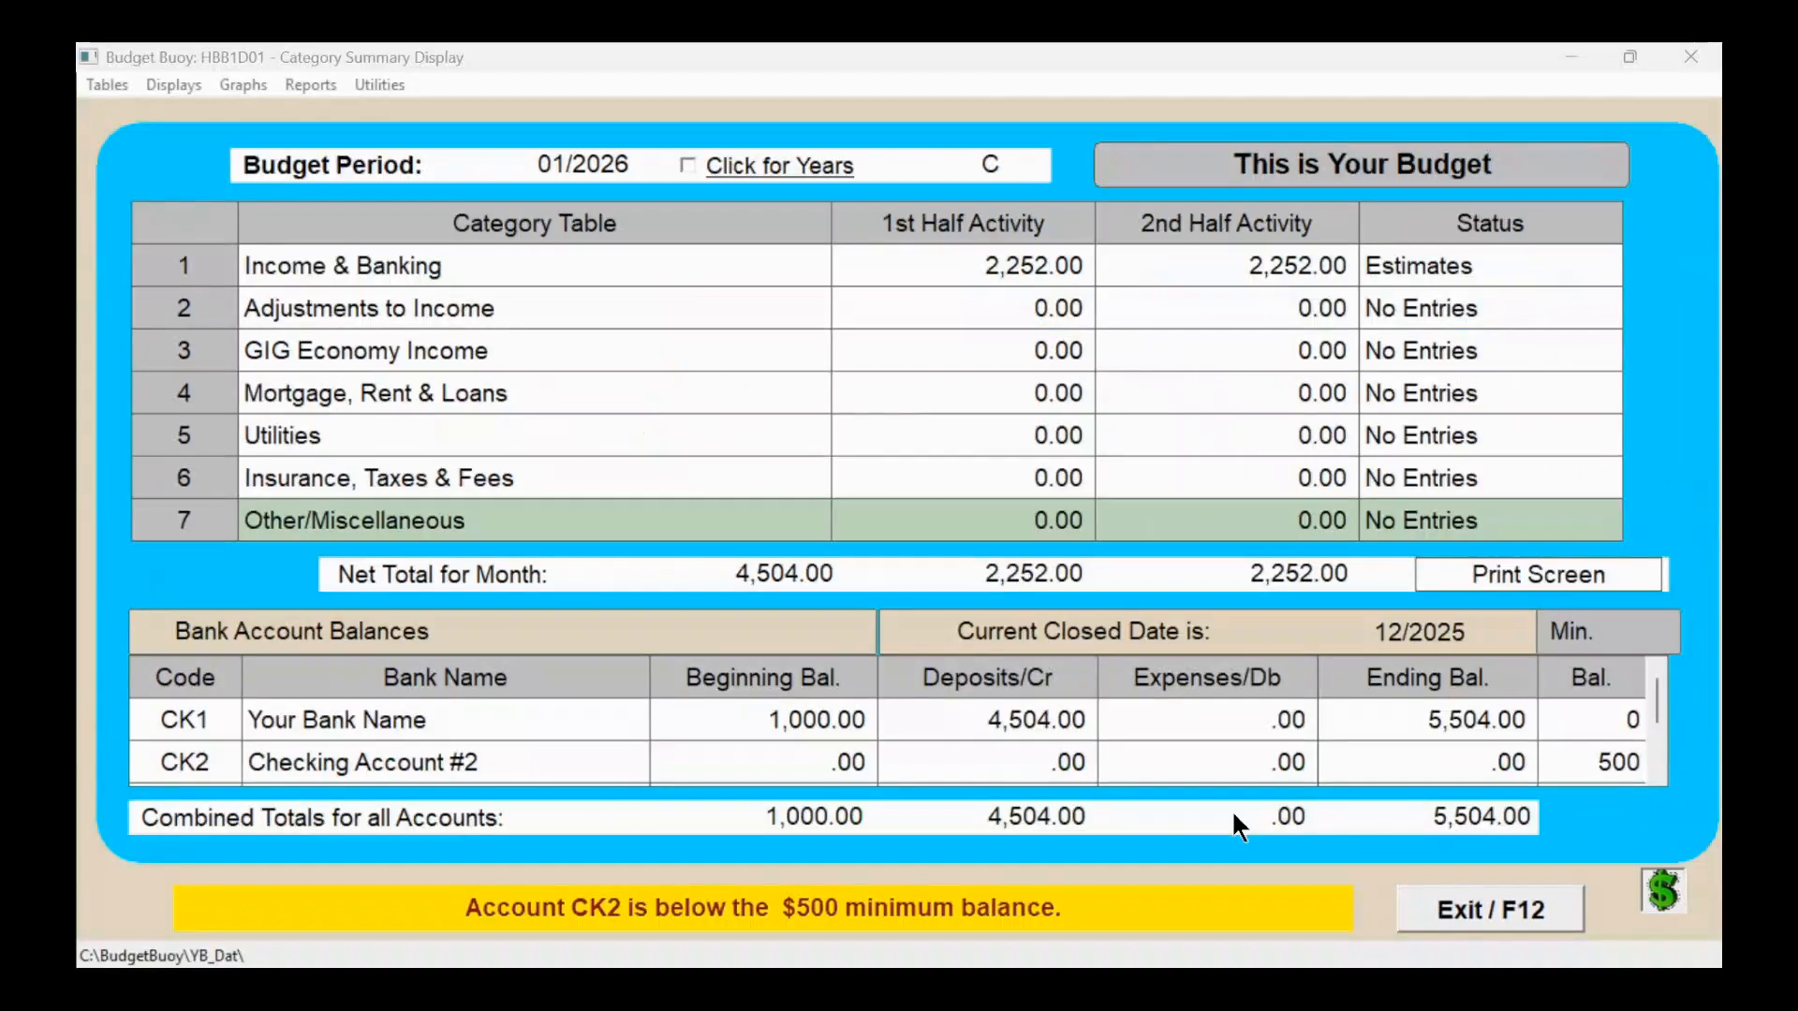
Step: Open the credit card charge entry for Your Credit Card from the Other/Miscellaneous category in 01/2026
double_click(521, 517)
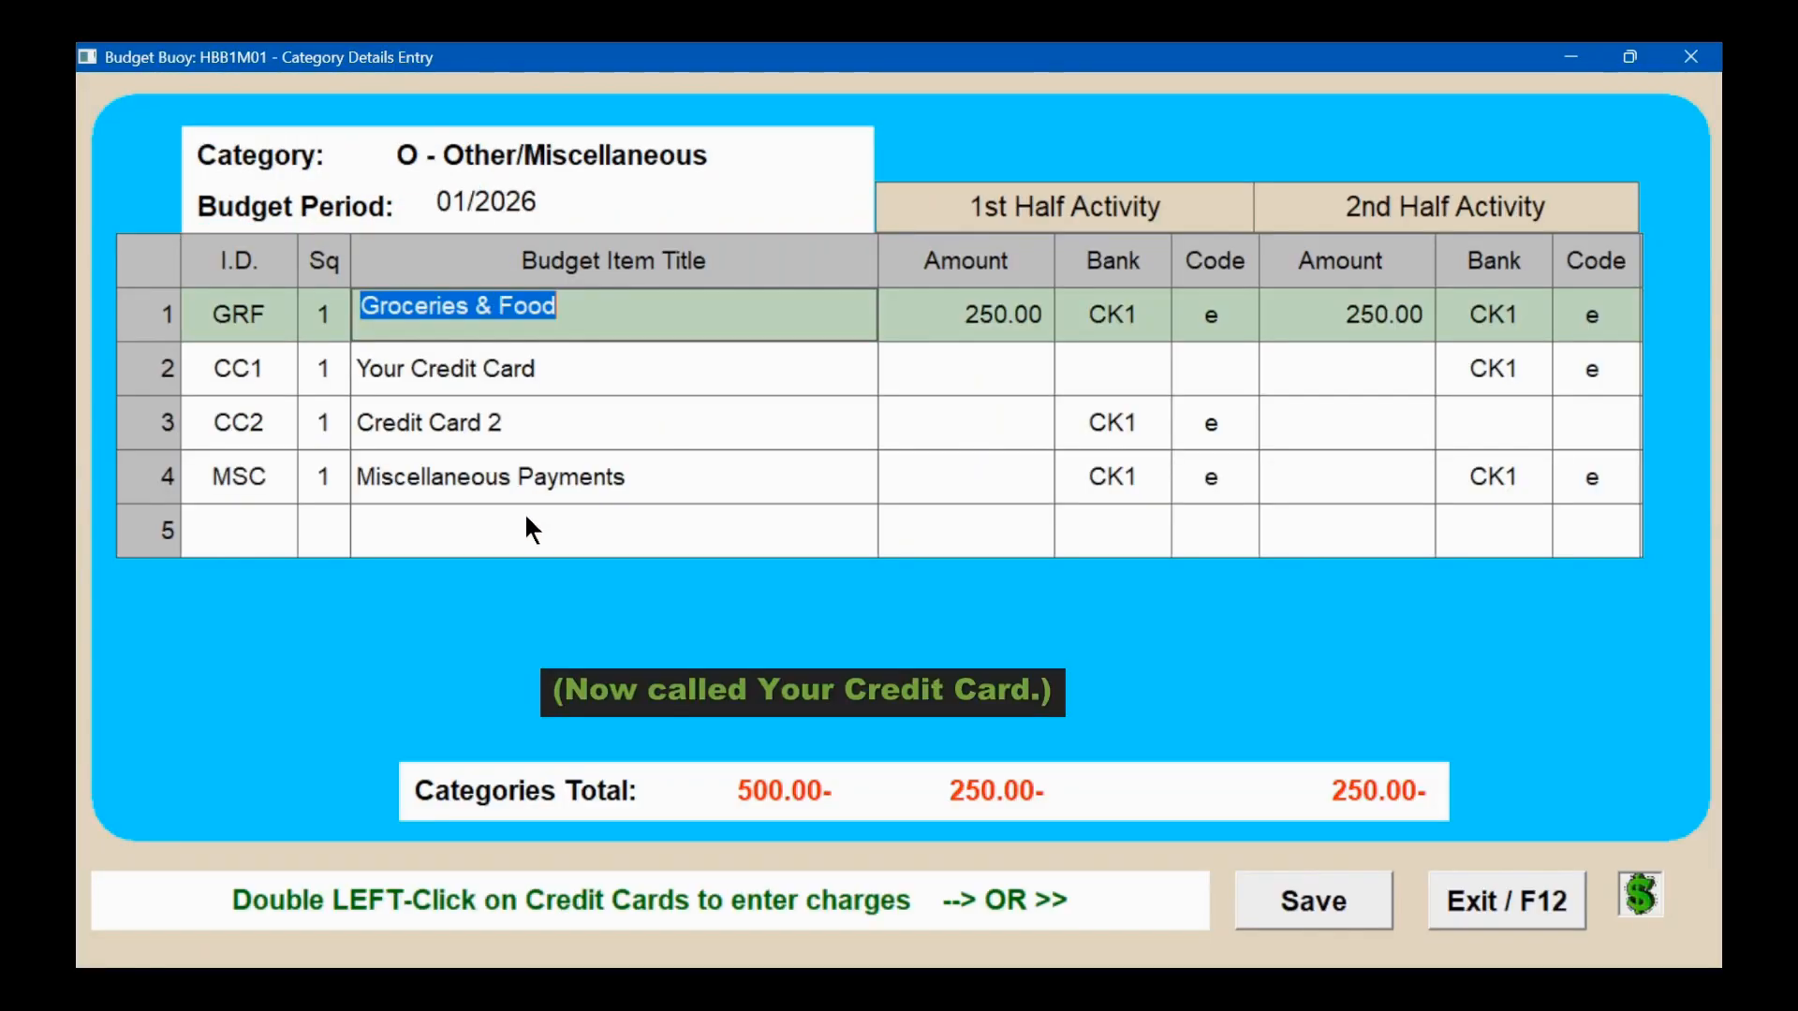
double_click(540, 367)
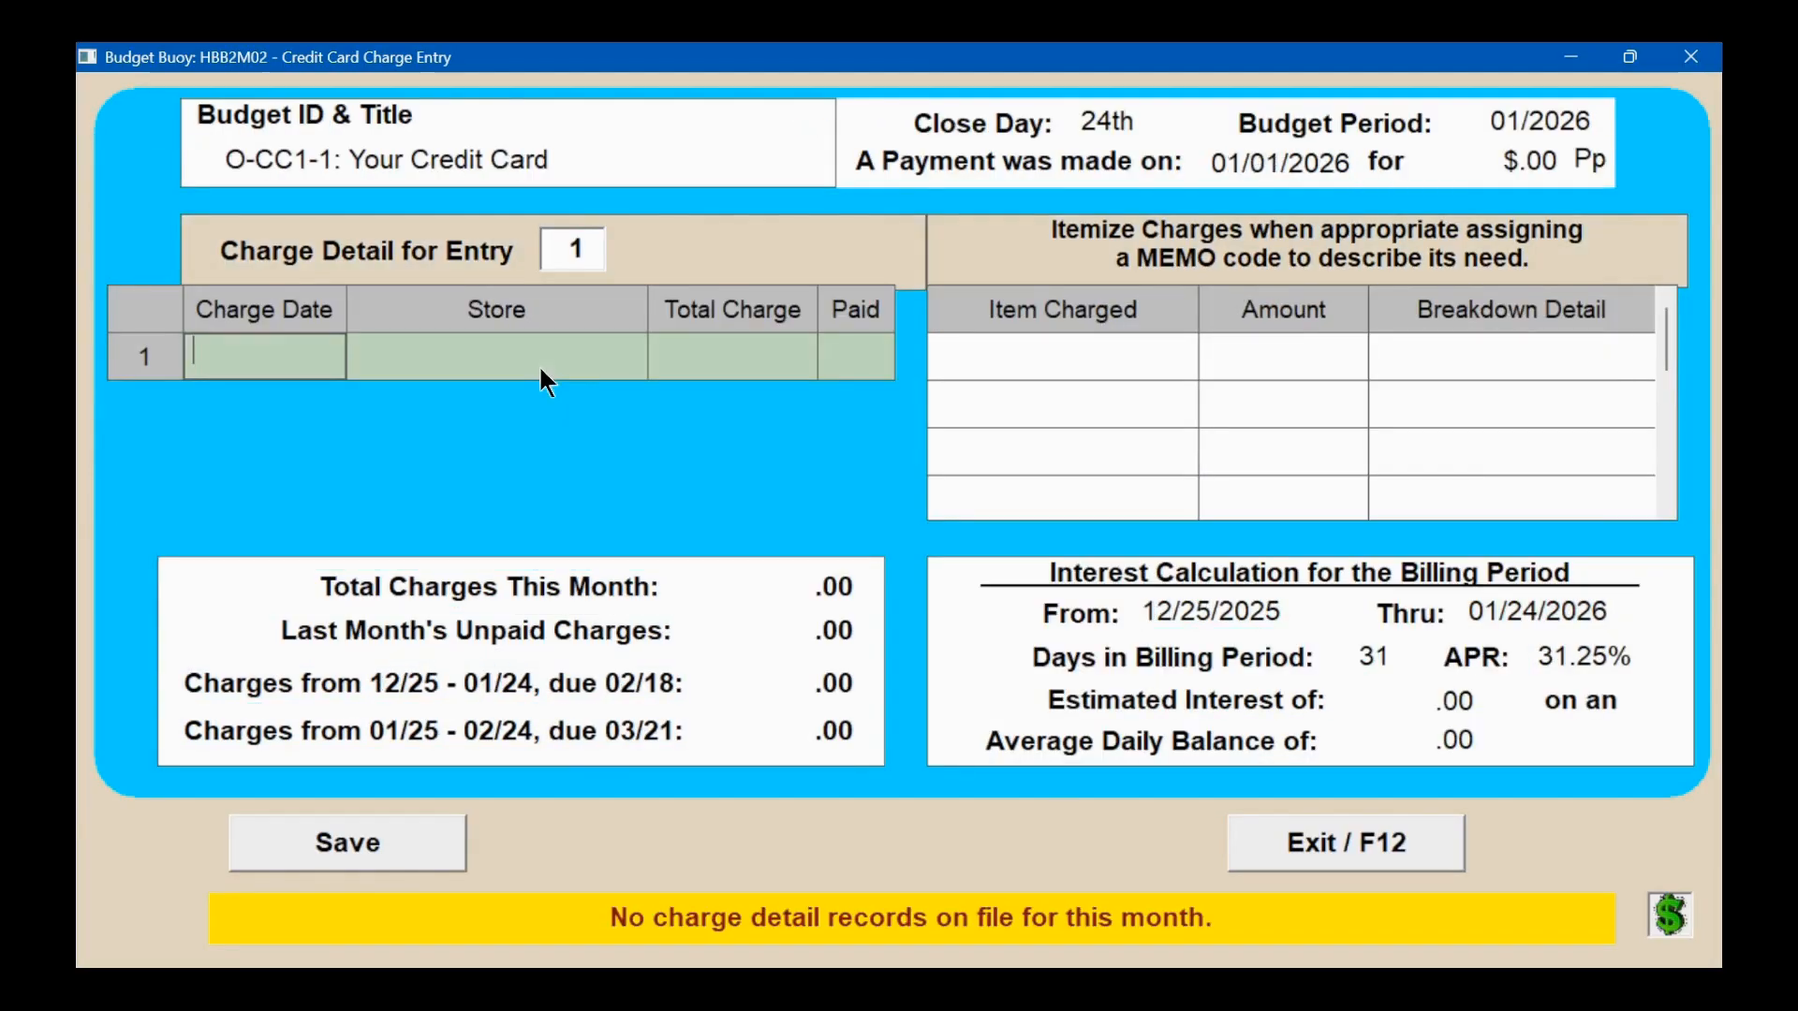
click(1104, 138)
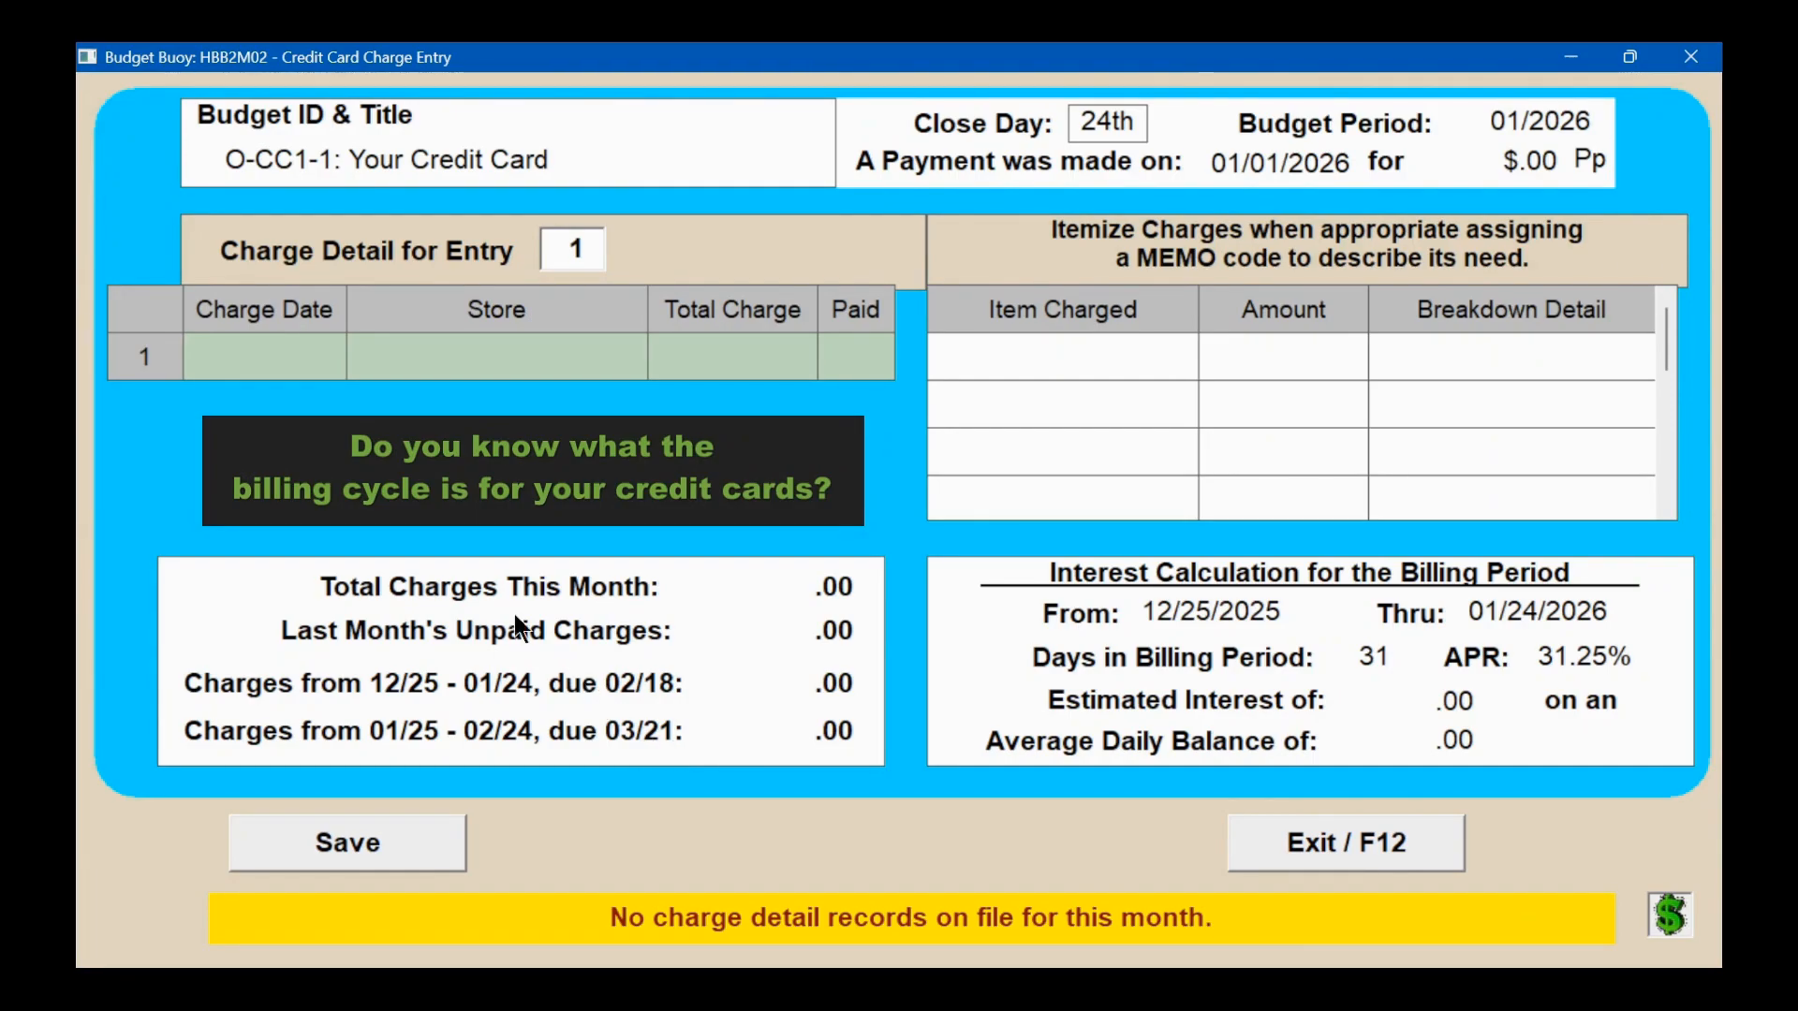
Step: Enter the first charge with date 01/07/2026 and store Balance Forward
click(291, 376)
text(01/07/2026)
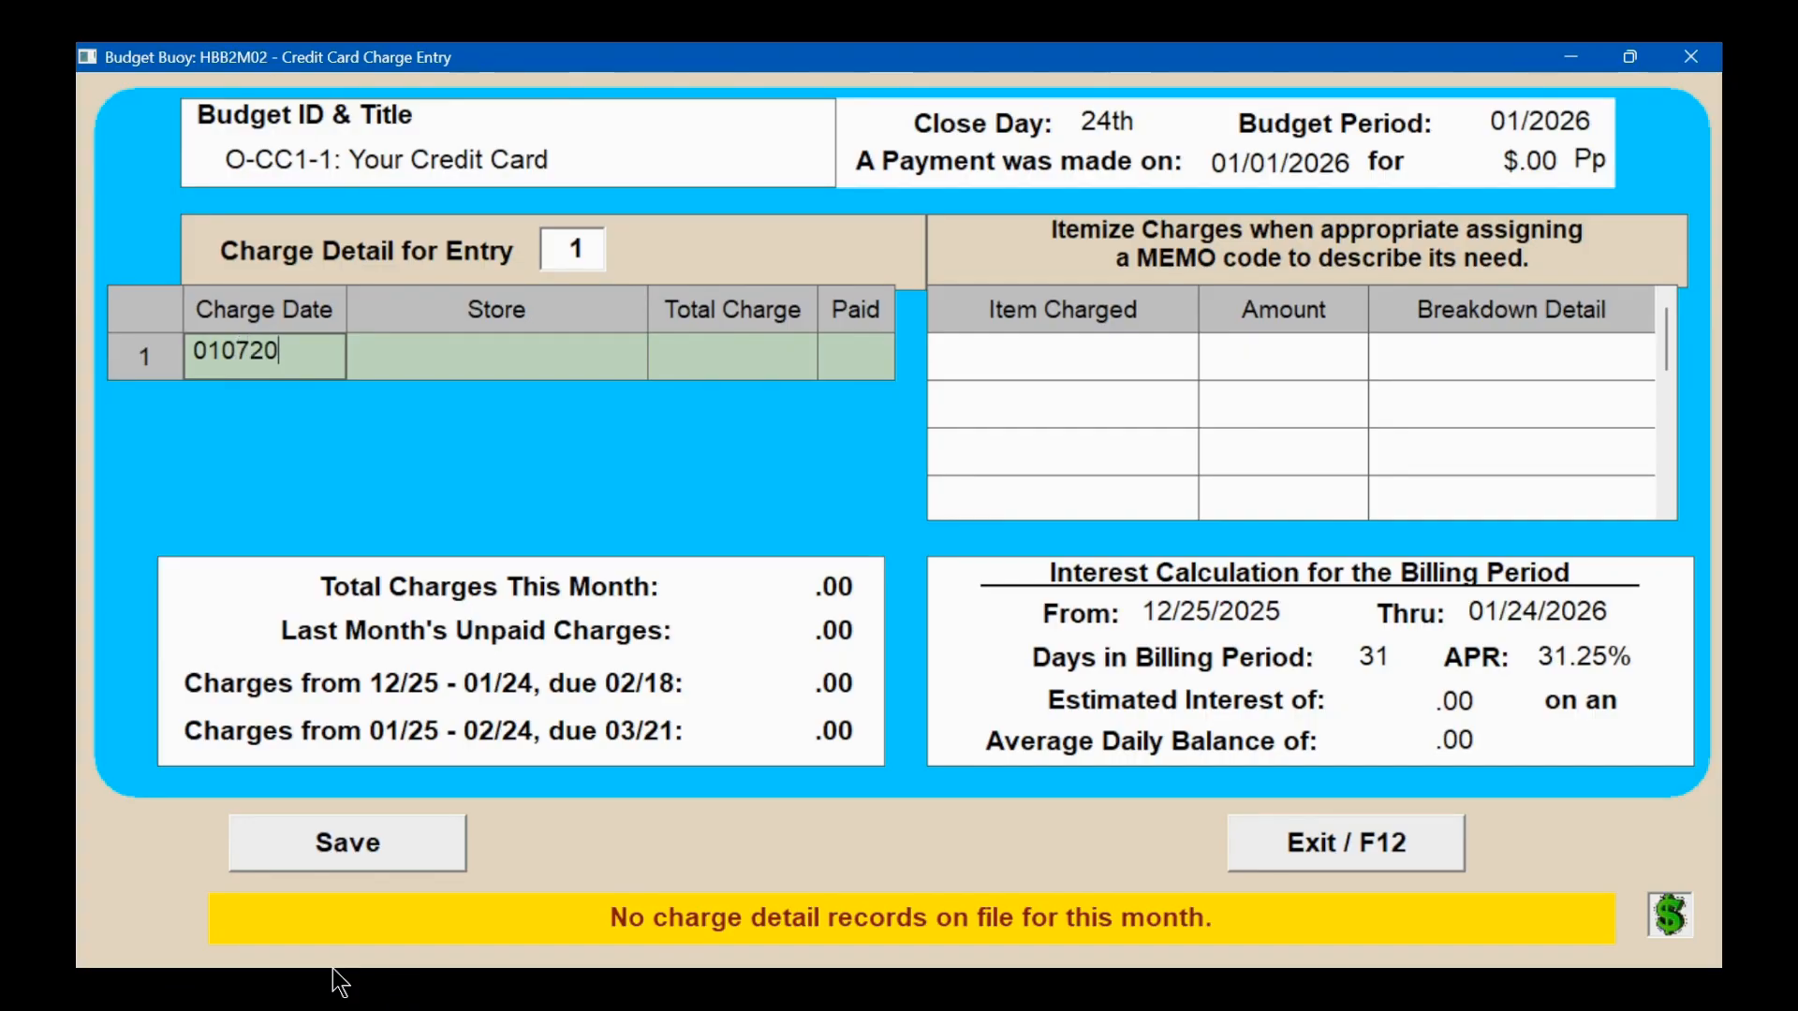
key(Tab)
text(B)
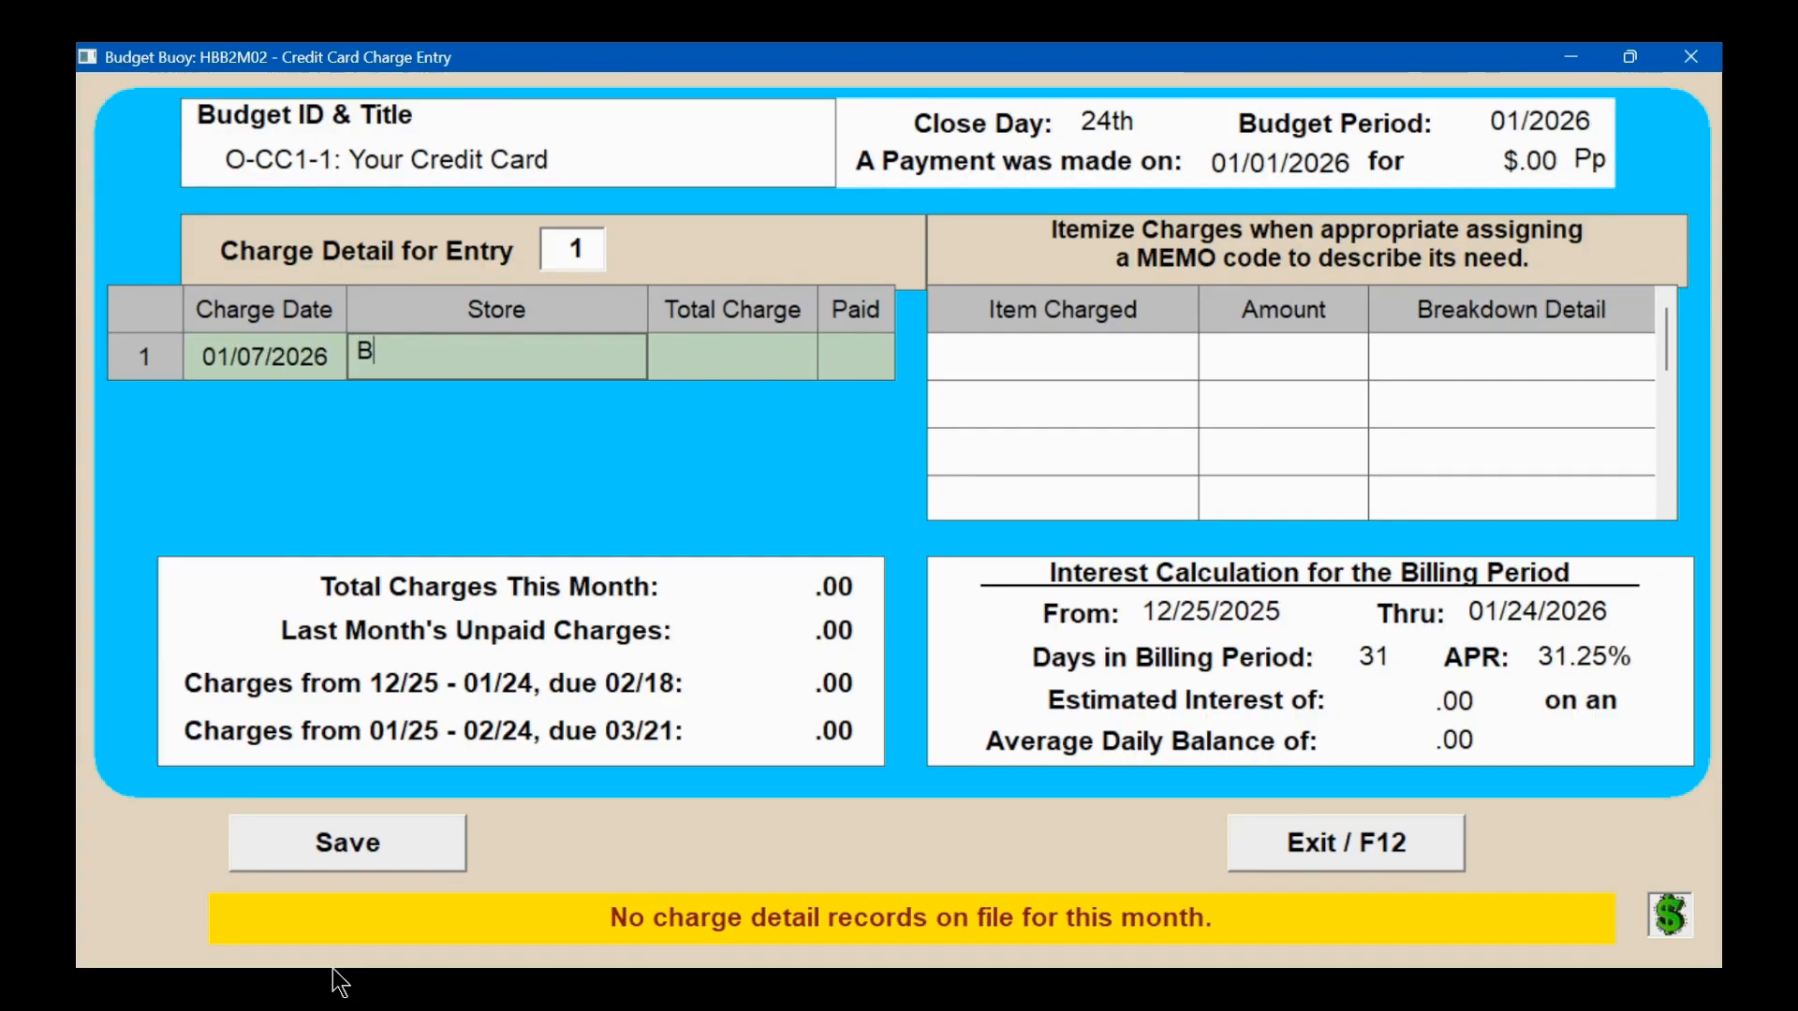
text(alance Forward)
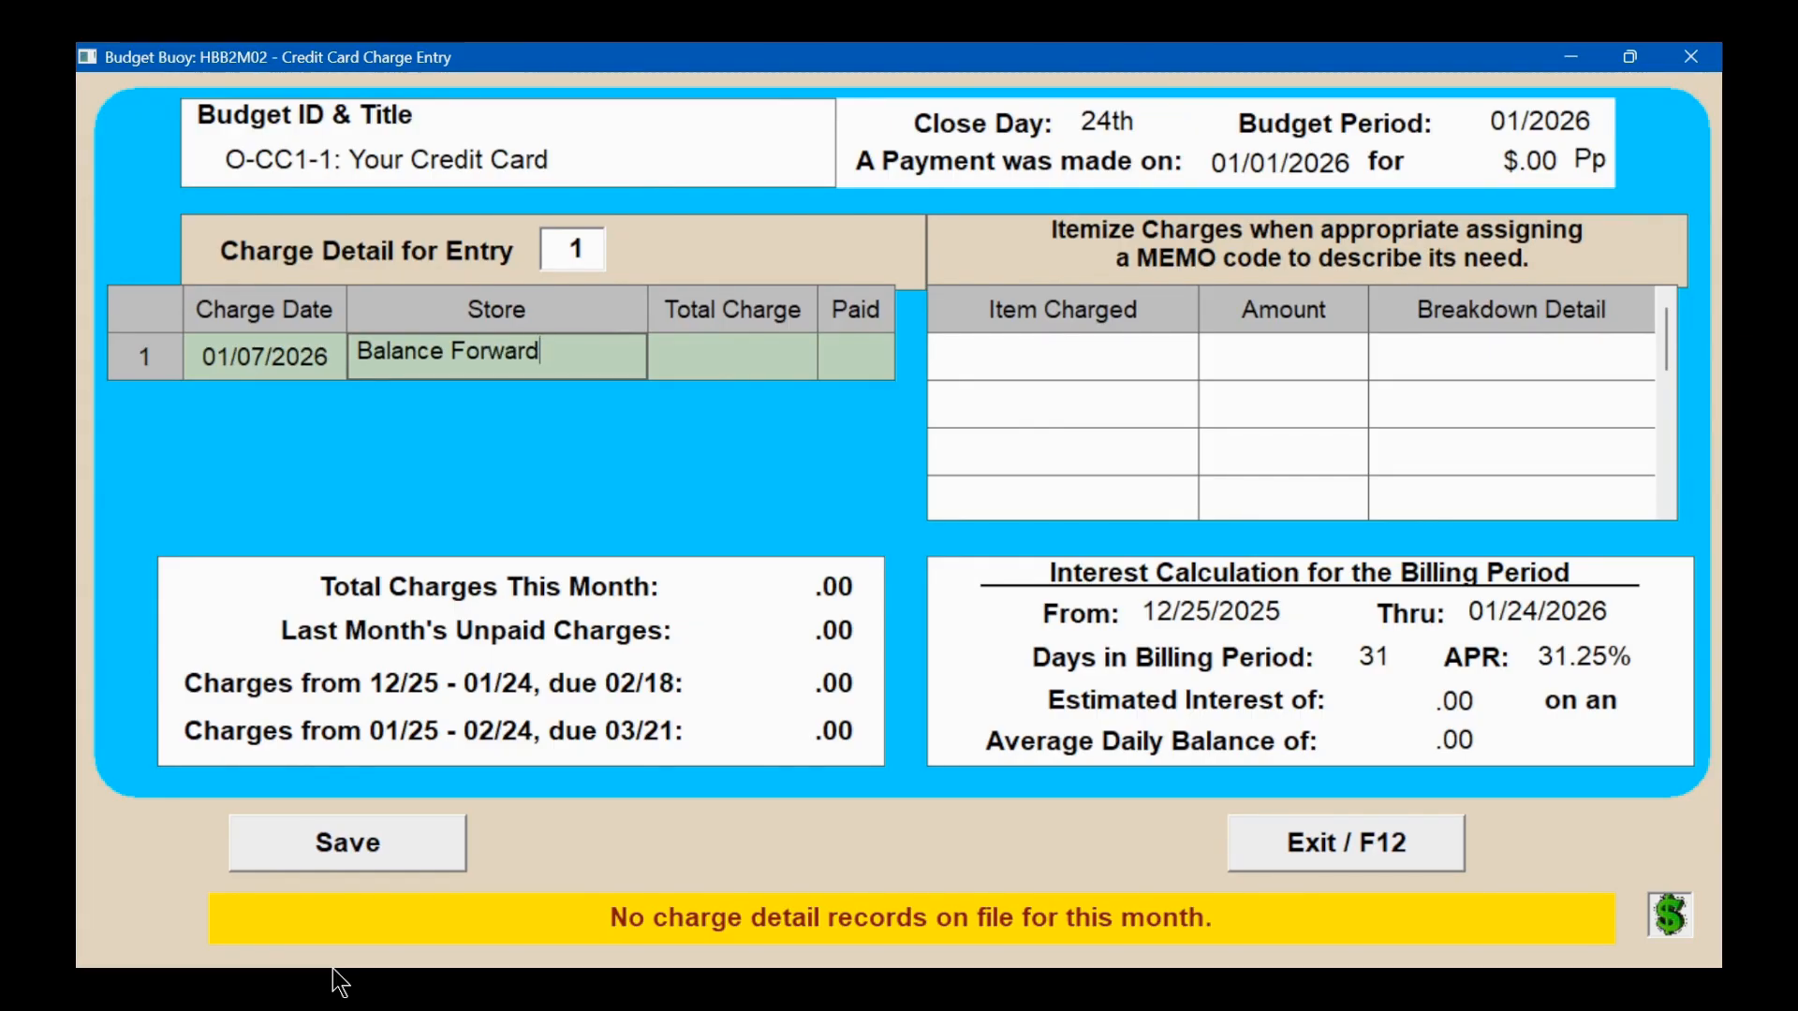
key(Tab)
Step: Itemize the first charge as Balance Forward for 500.00 with breakdown code ccbfd, and save it
text(B)
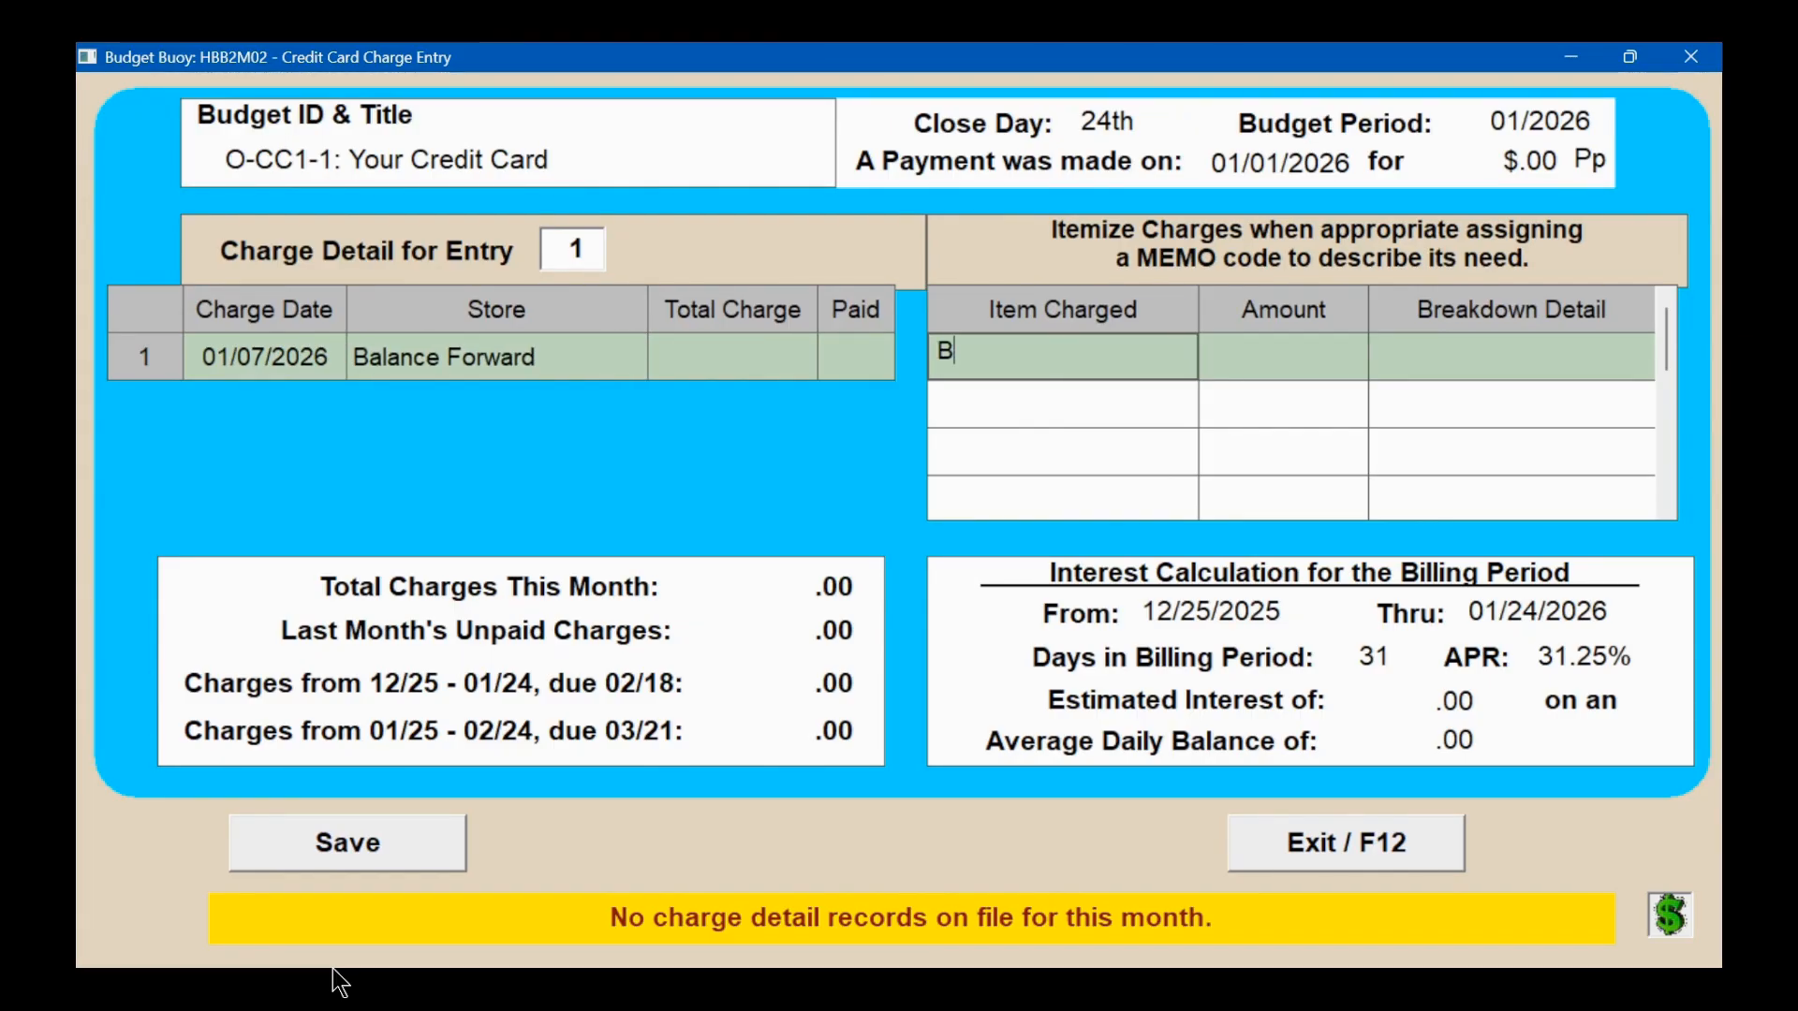
text(alance Forward)
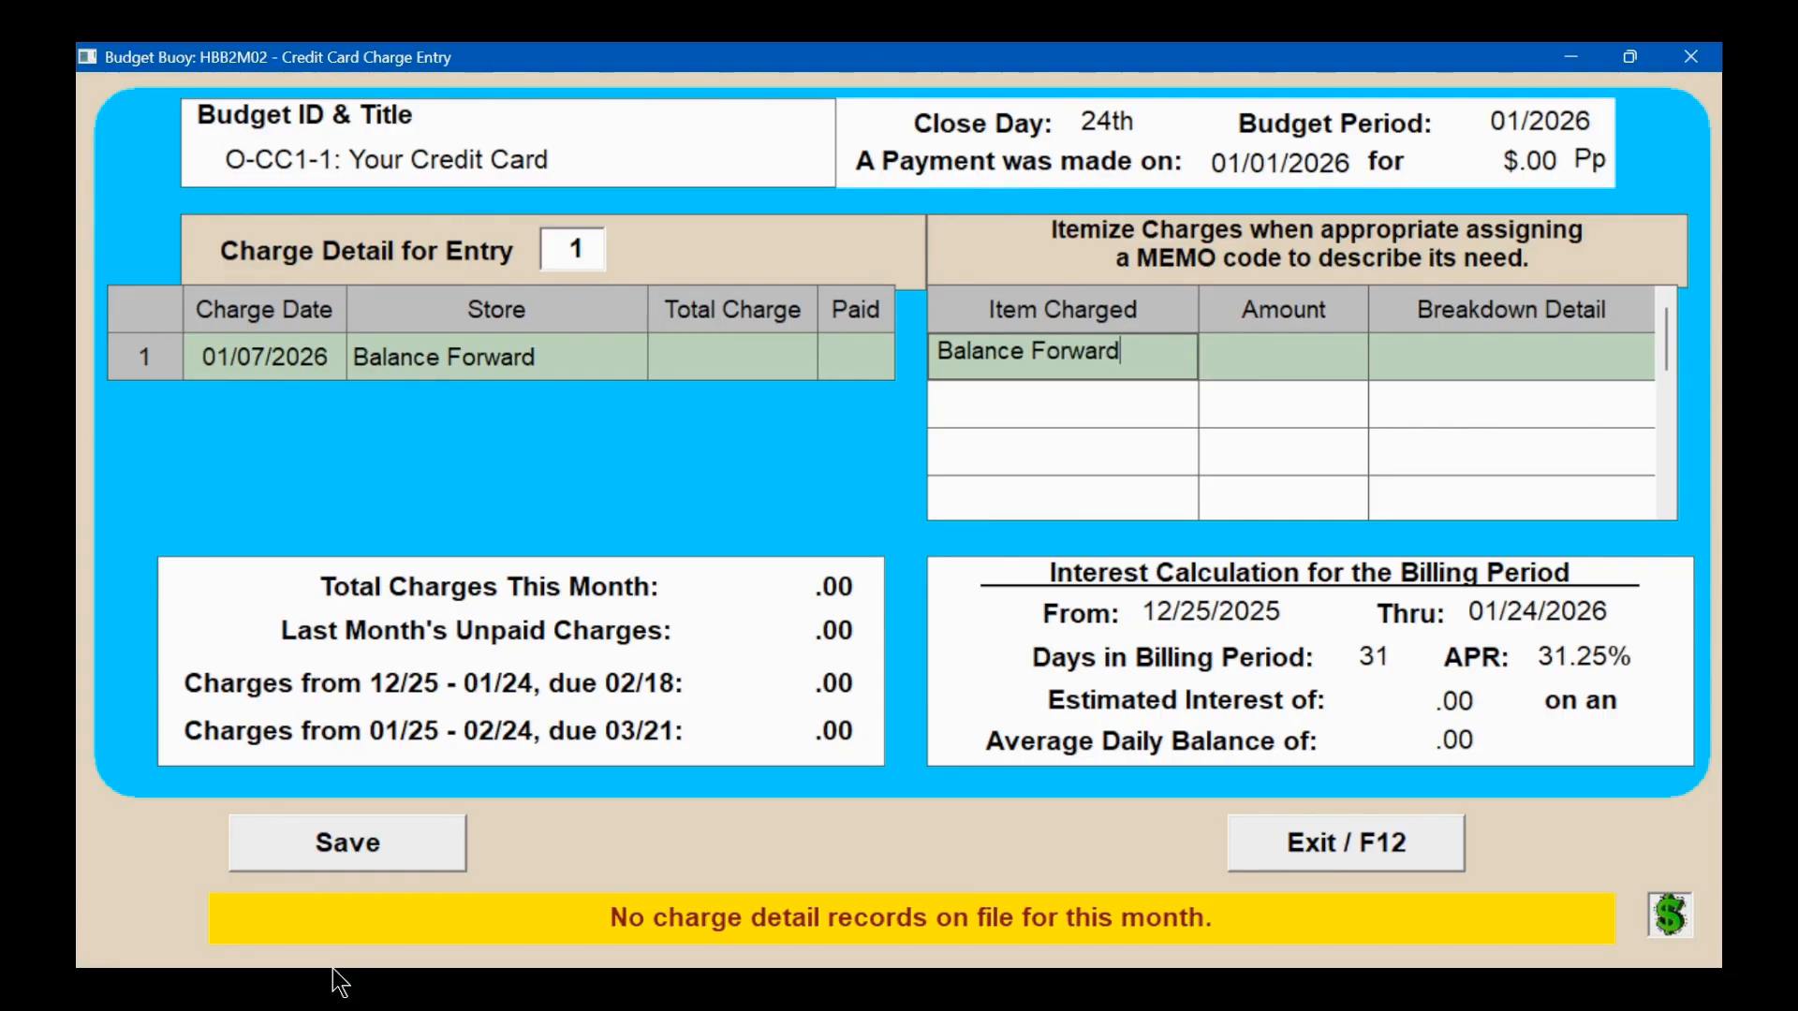
key(Tab)
text(500.00)
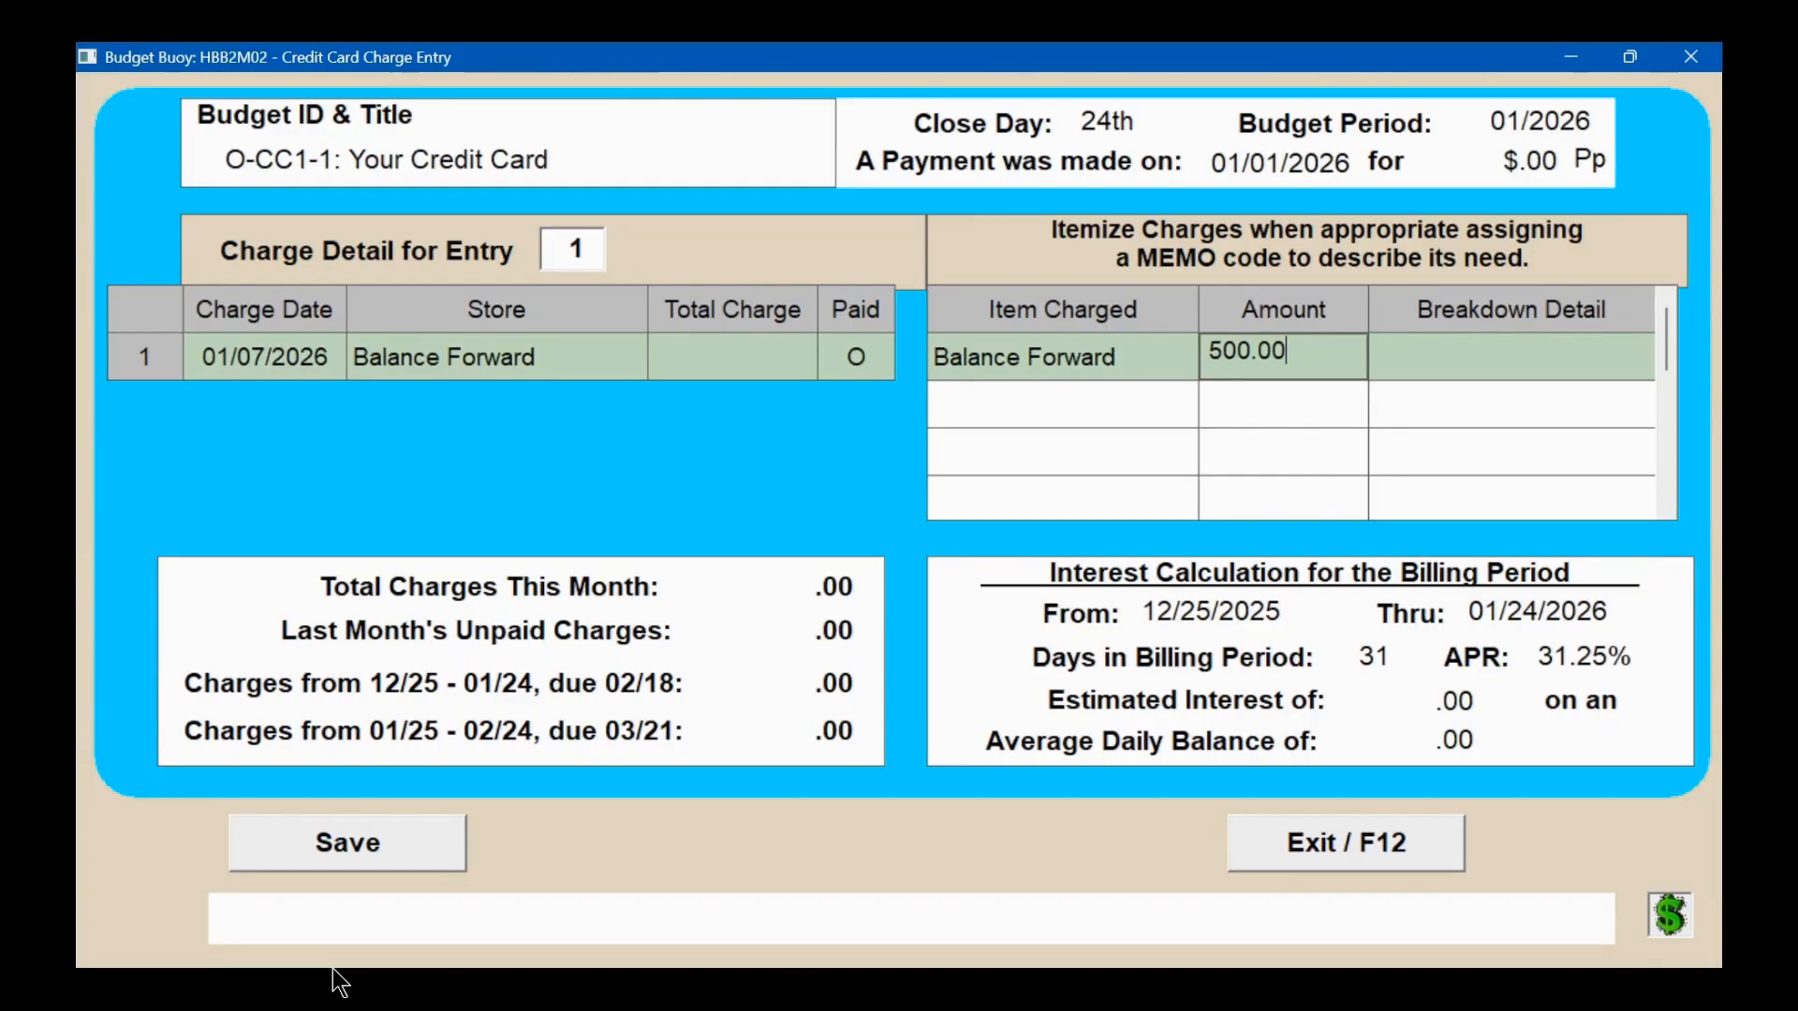
key(Tab)
text(ccbfd)
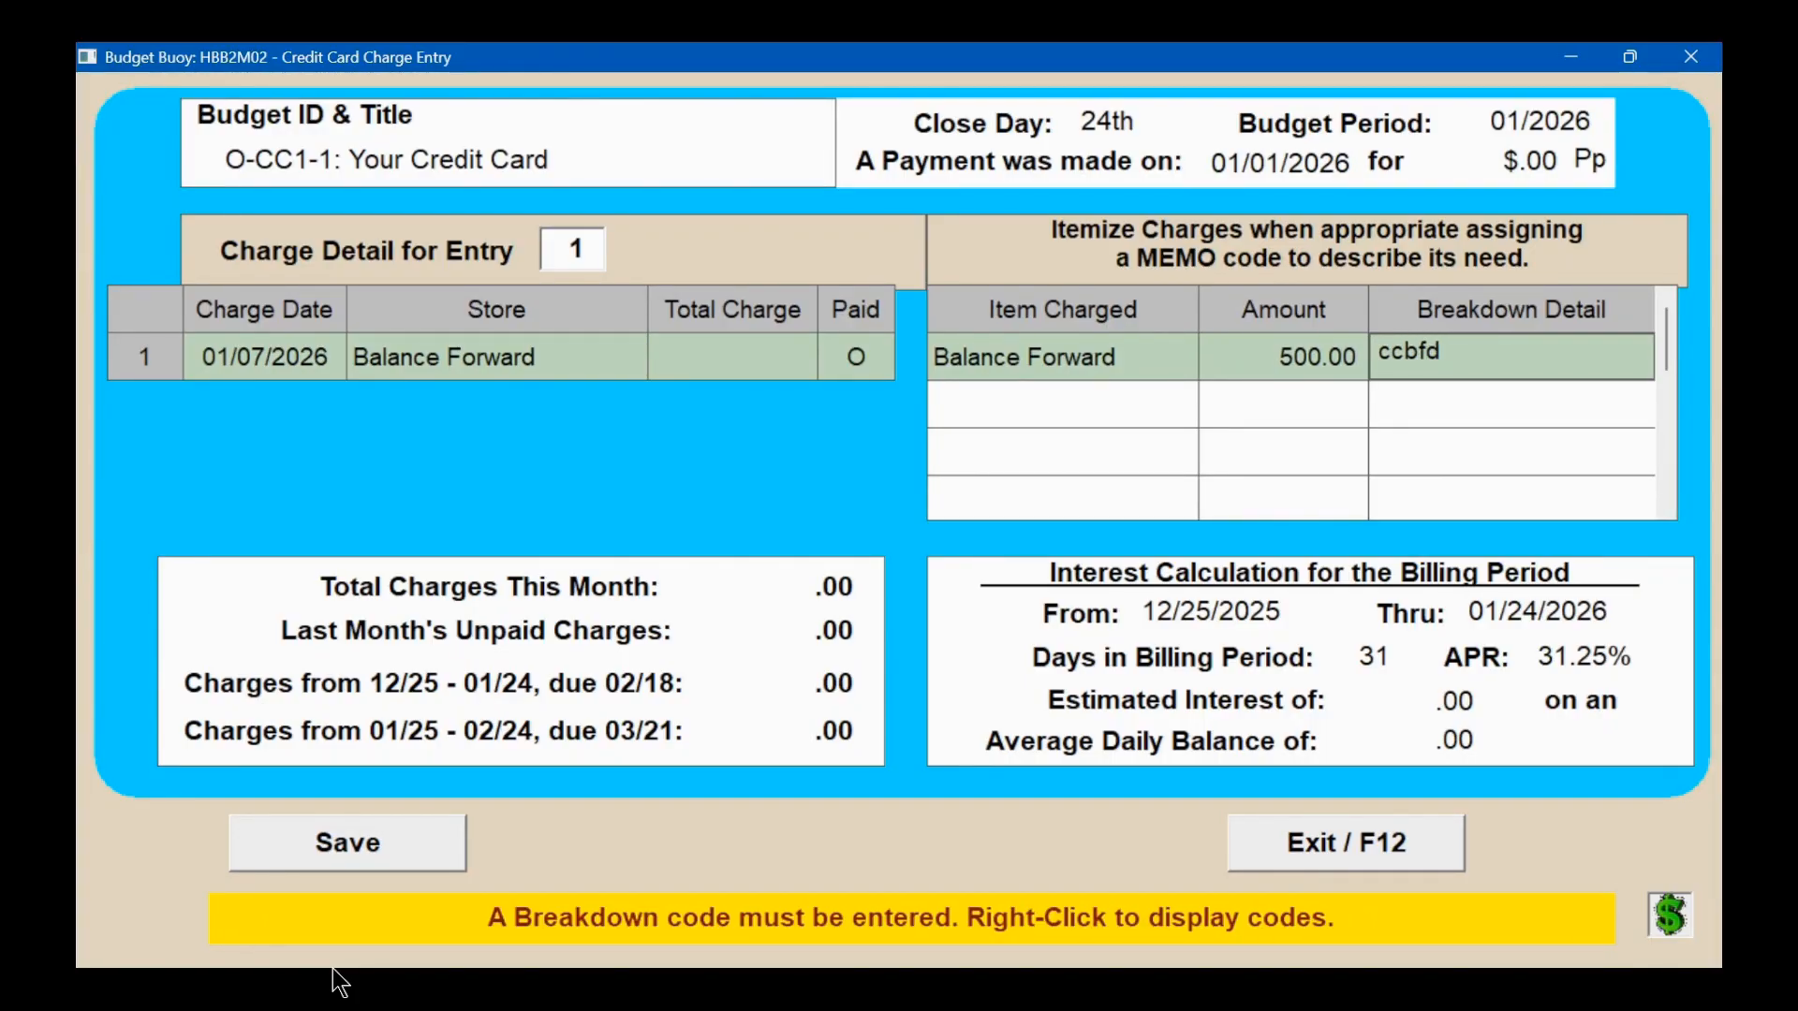
key(Tab)
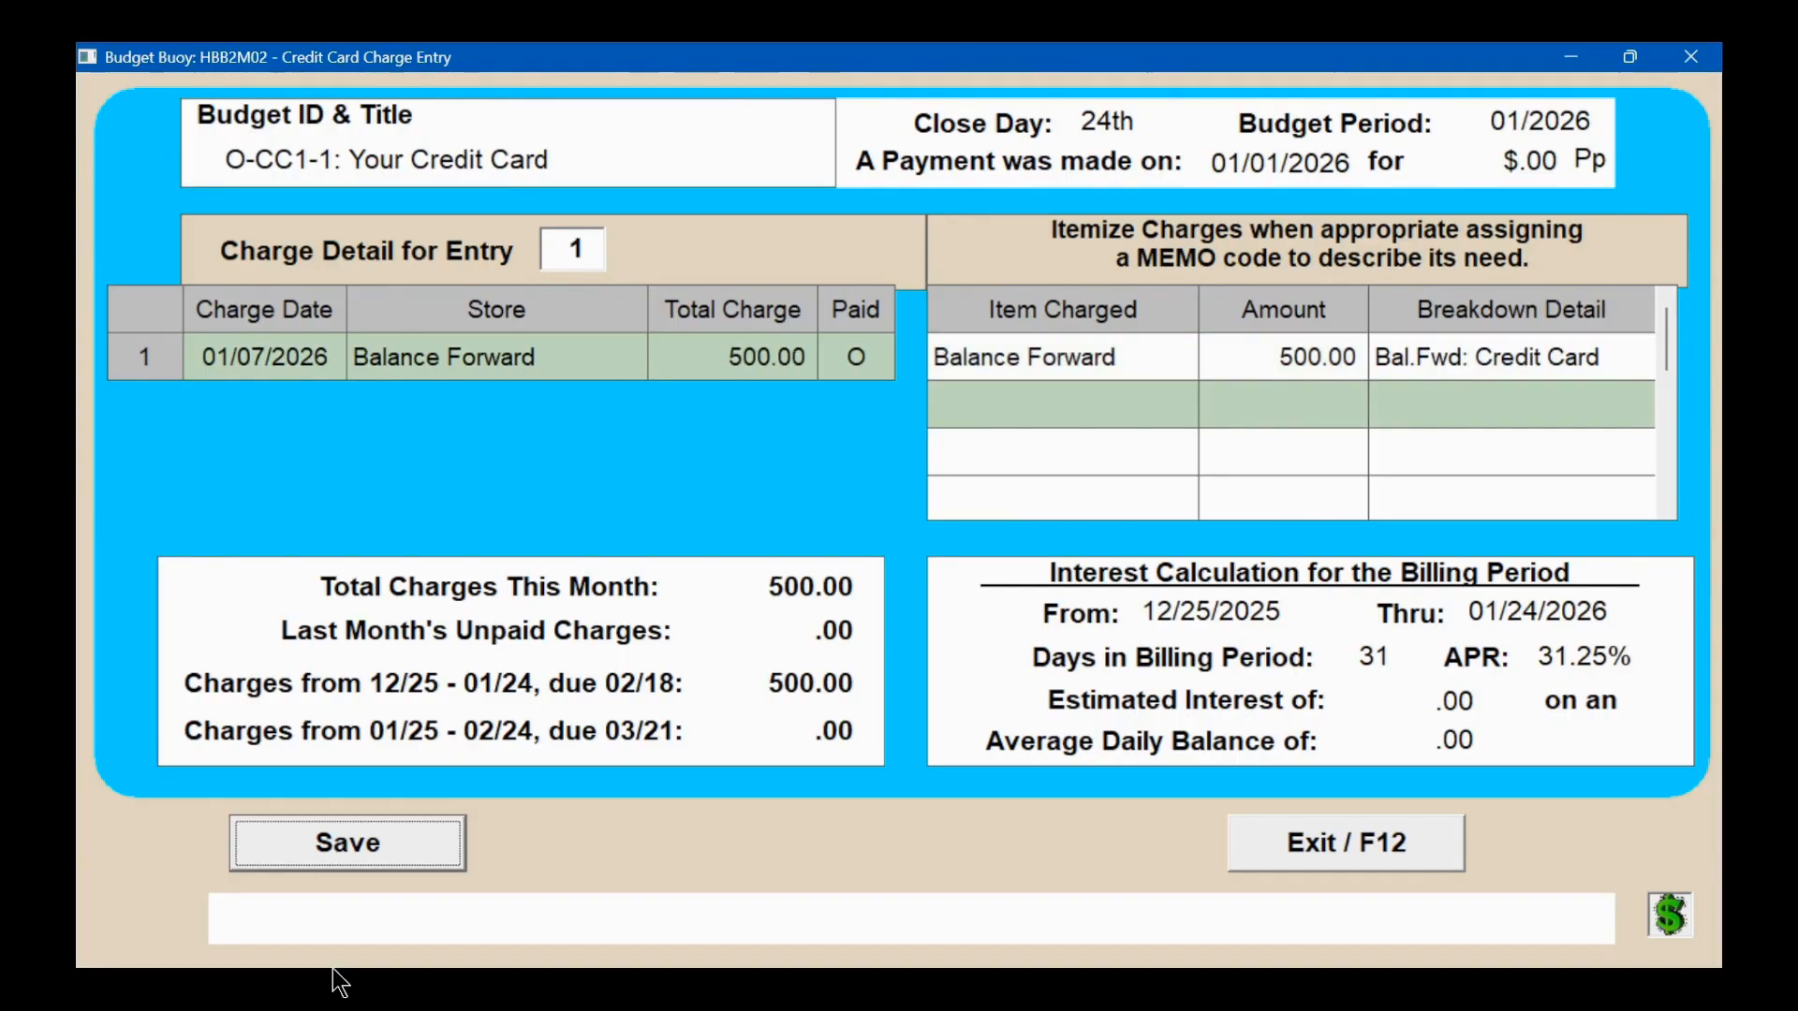
click(418, 840)
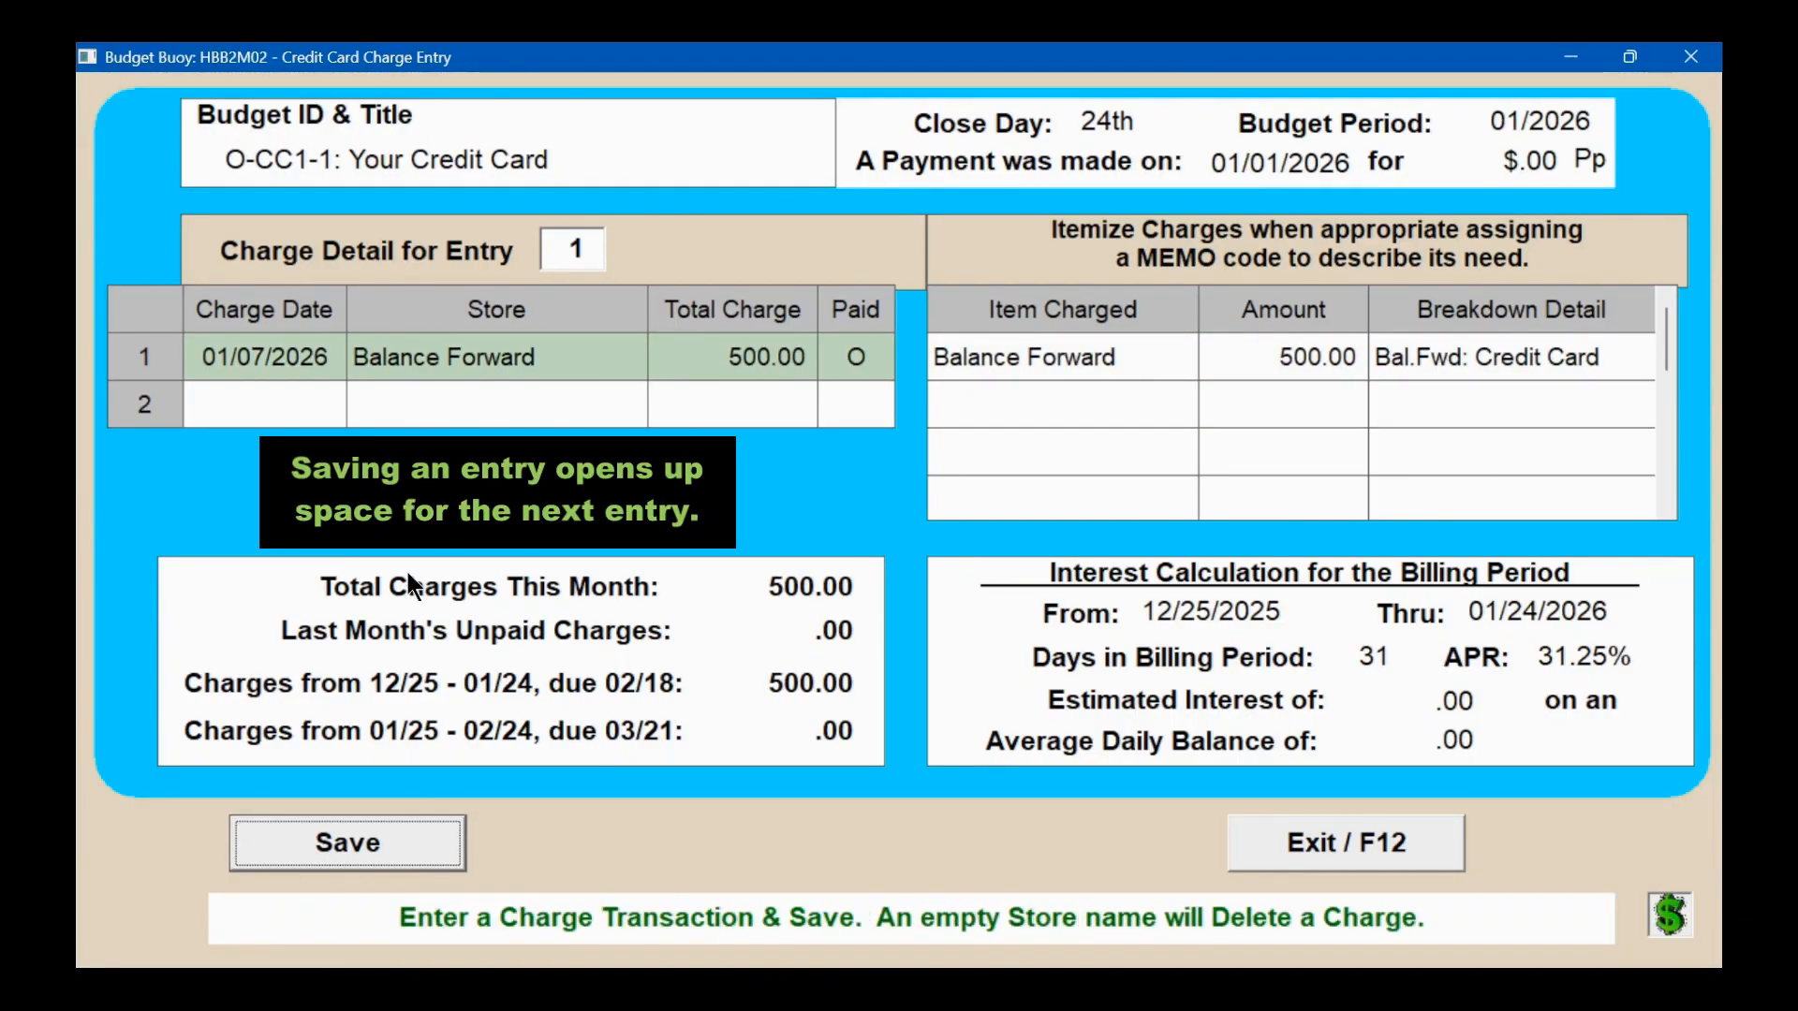
Step: Enter a second charge with date 01/25/2026 and store Service Station
click(274, 399)
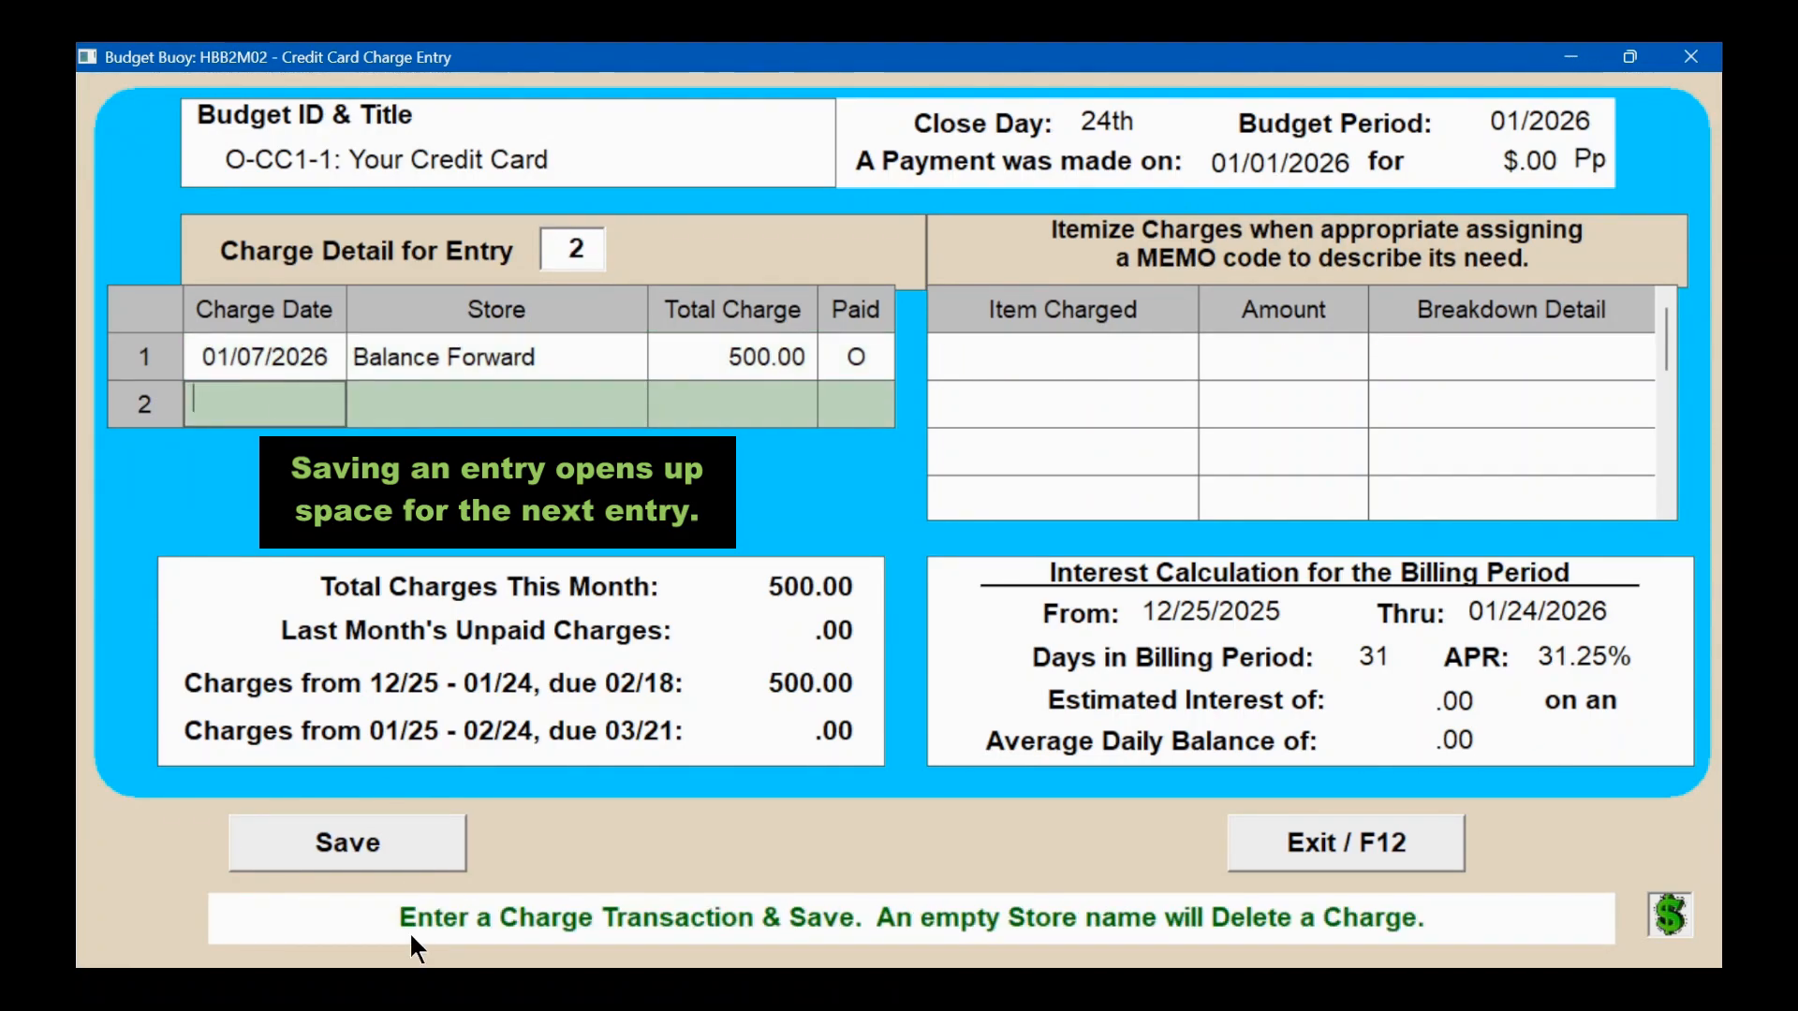
text(01252026)
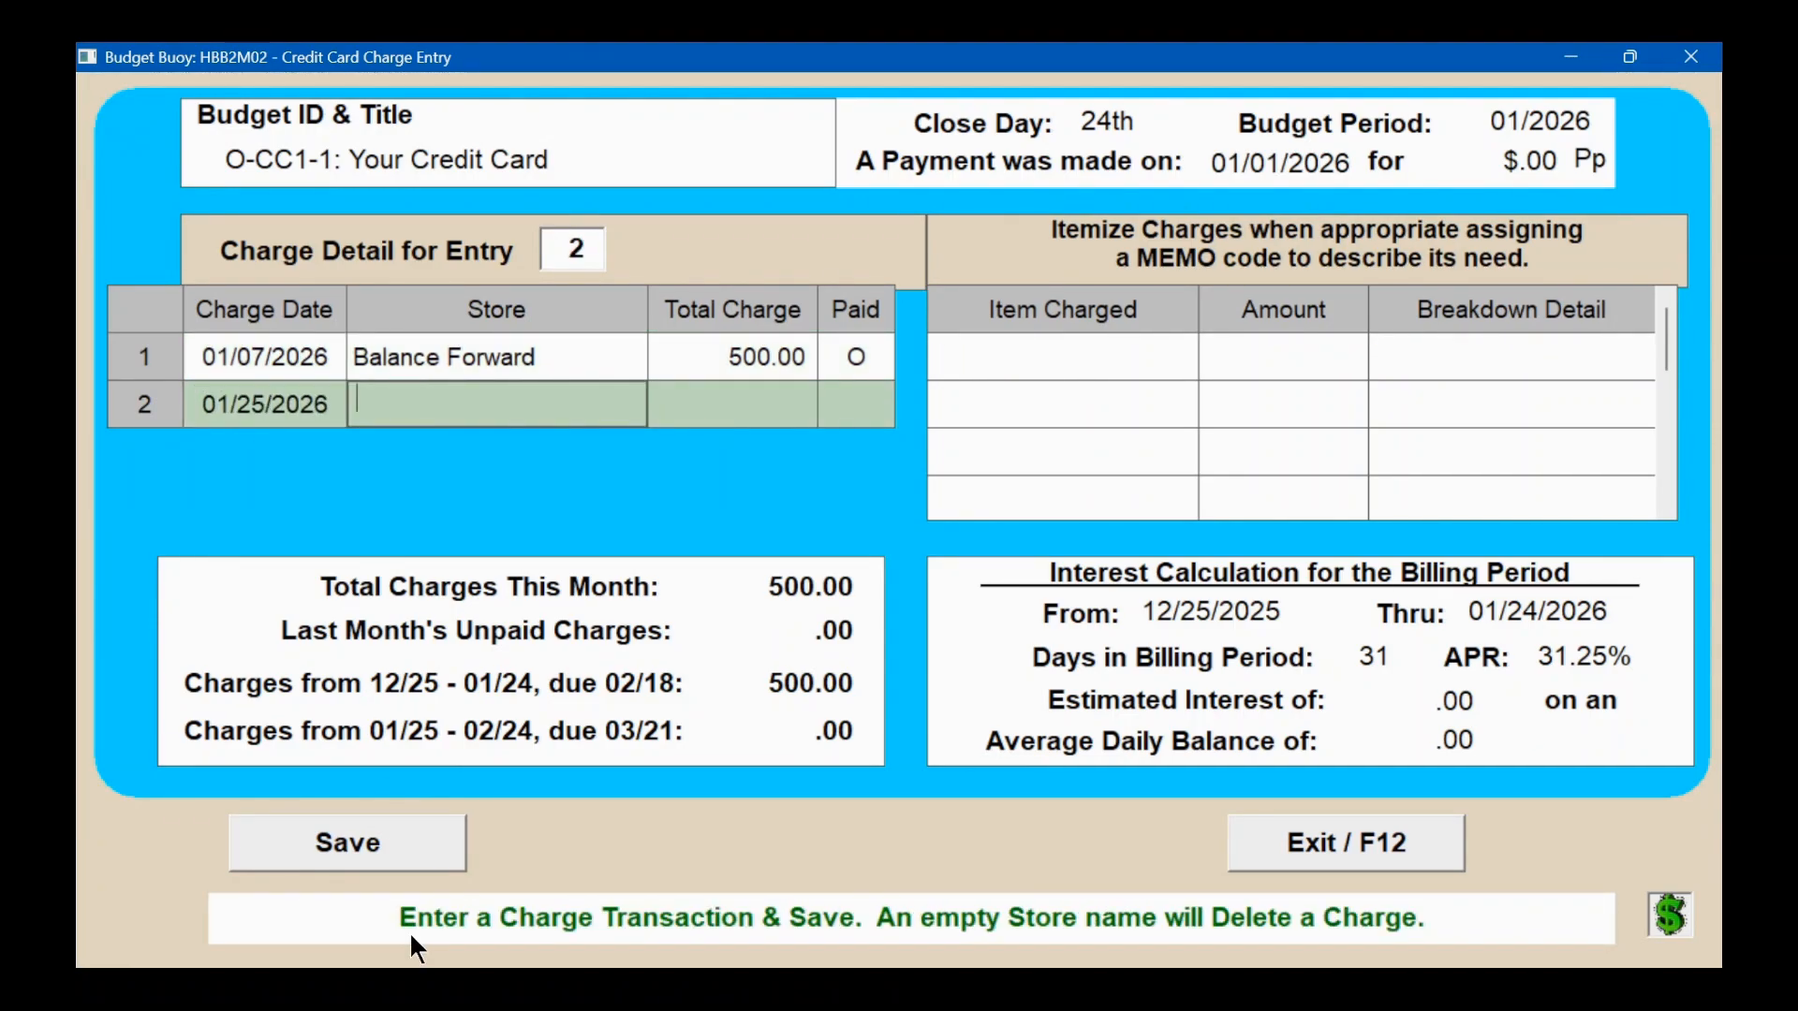
text(Service Station)
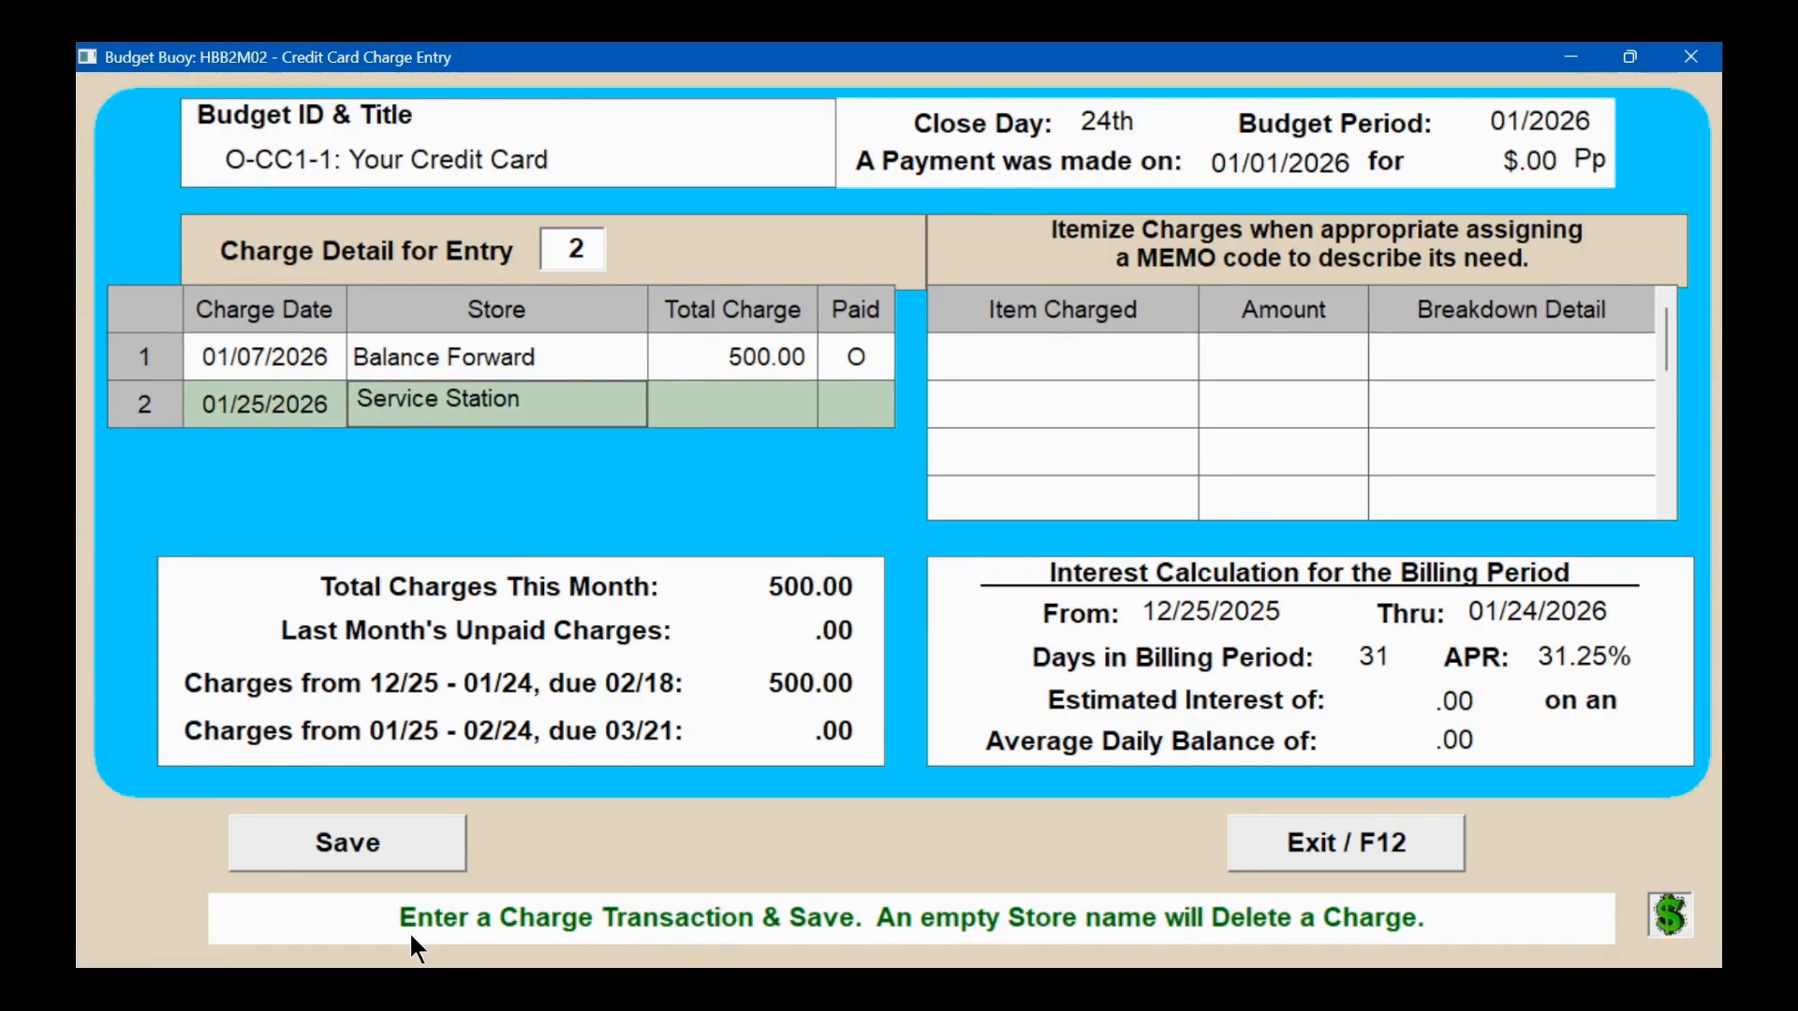
key(Return)
Step: Itemize the Service Station charge as Car Repairs with an amount of 250.00
text(Car Rap)
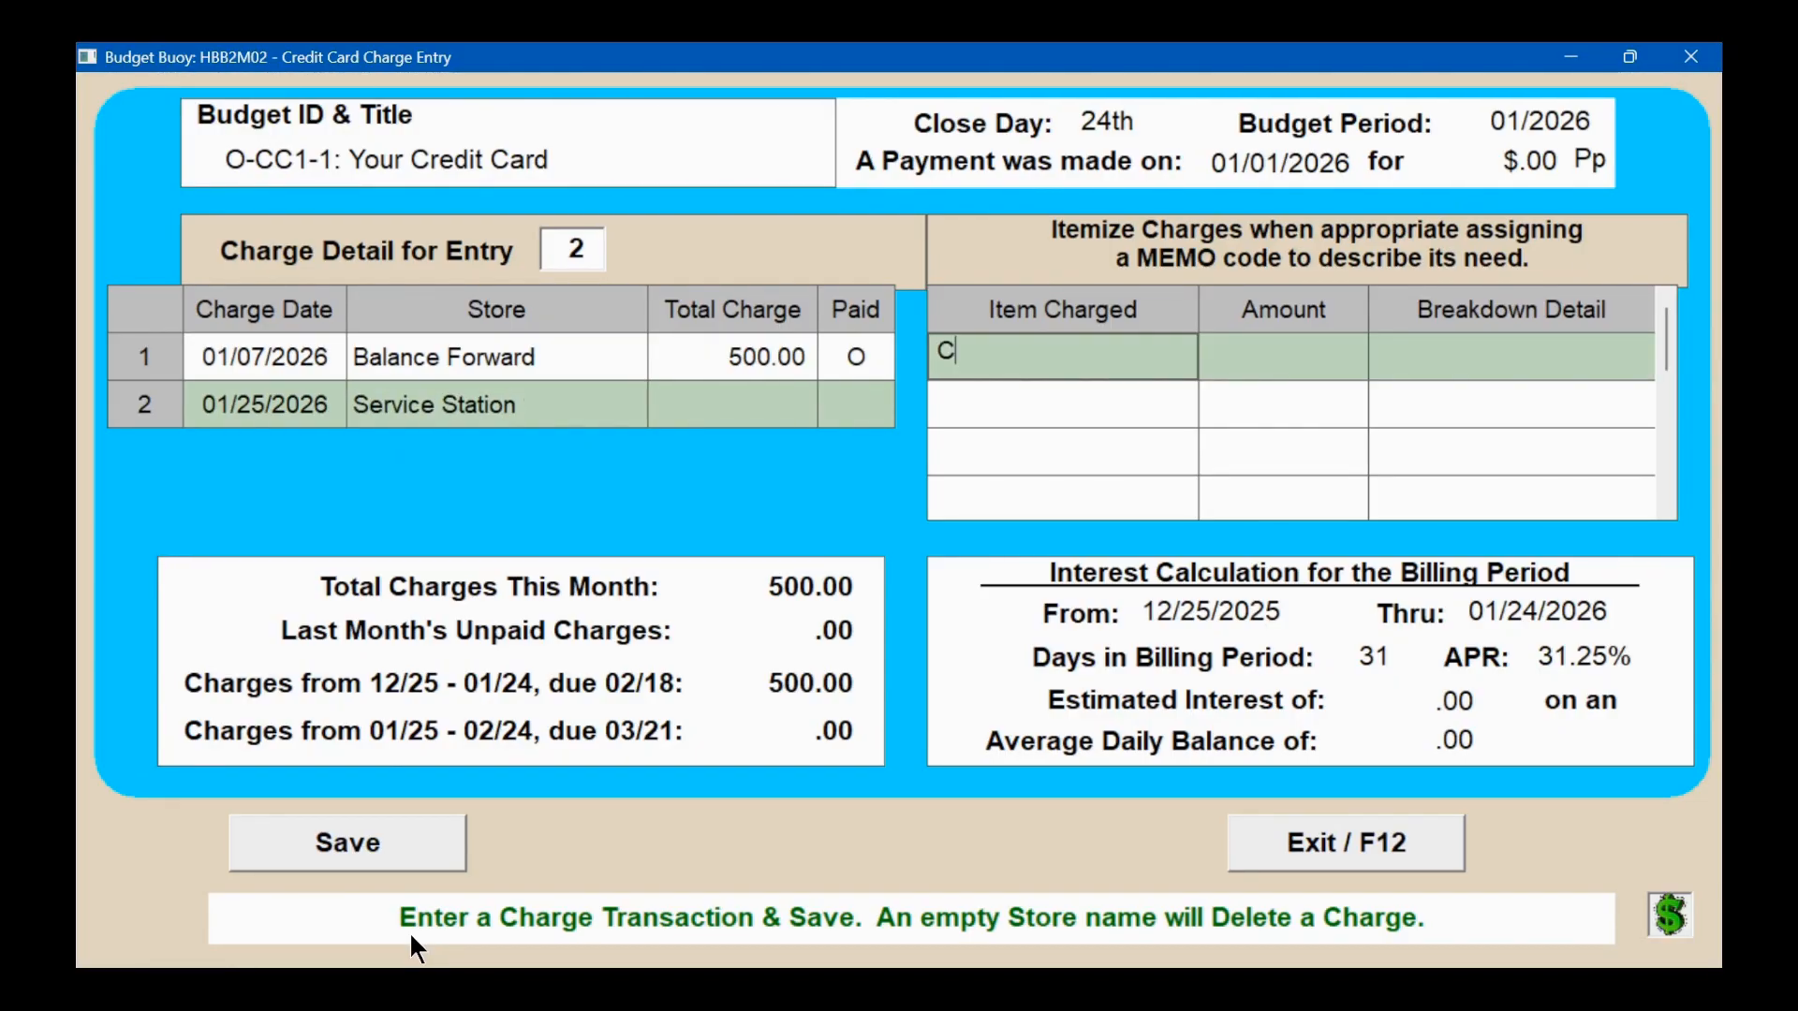
key(BackSpace)
key(BackSpace)
text(epairs)
key(Return)
text(250.00)
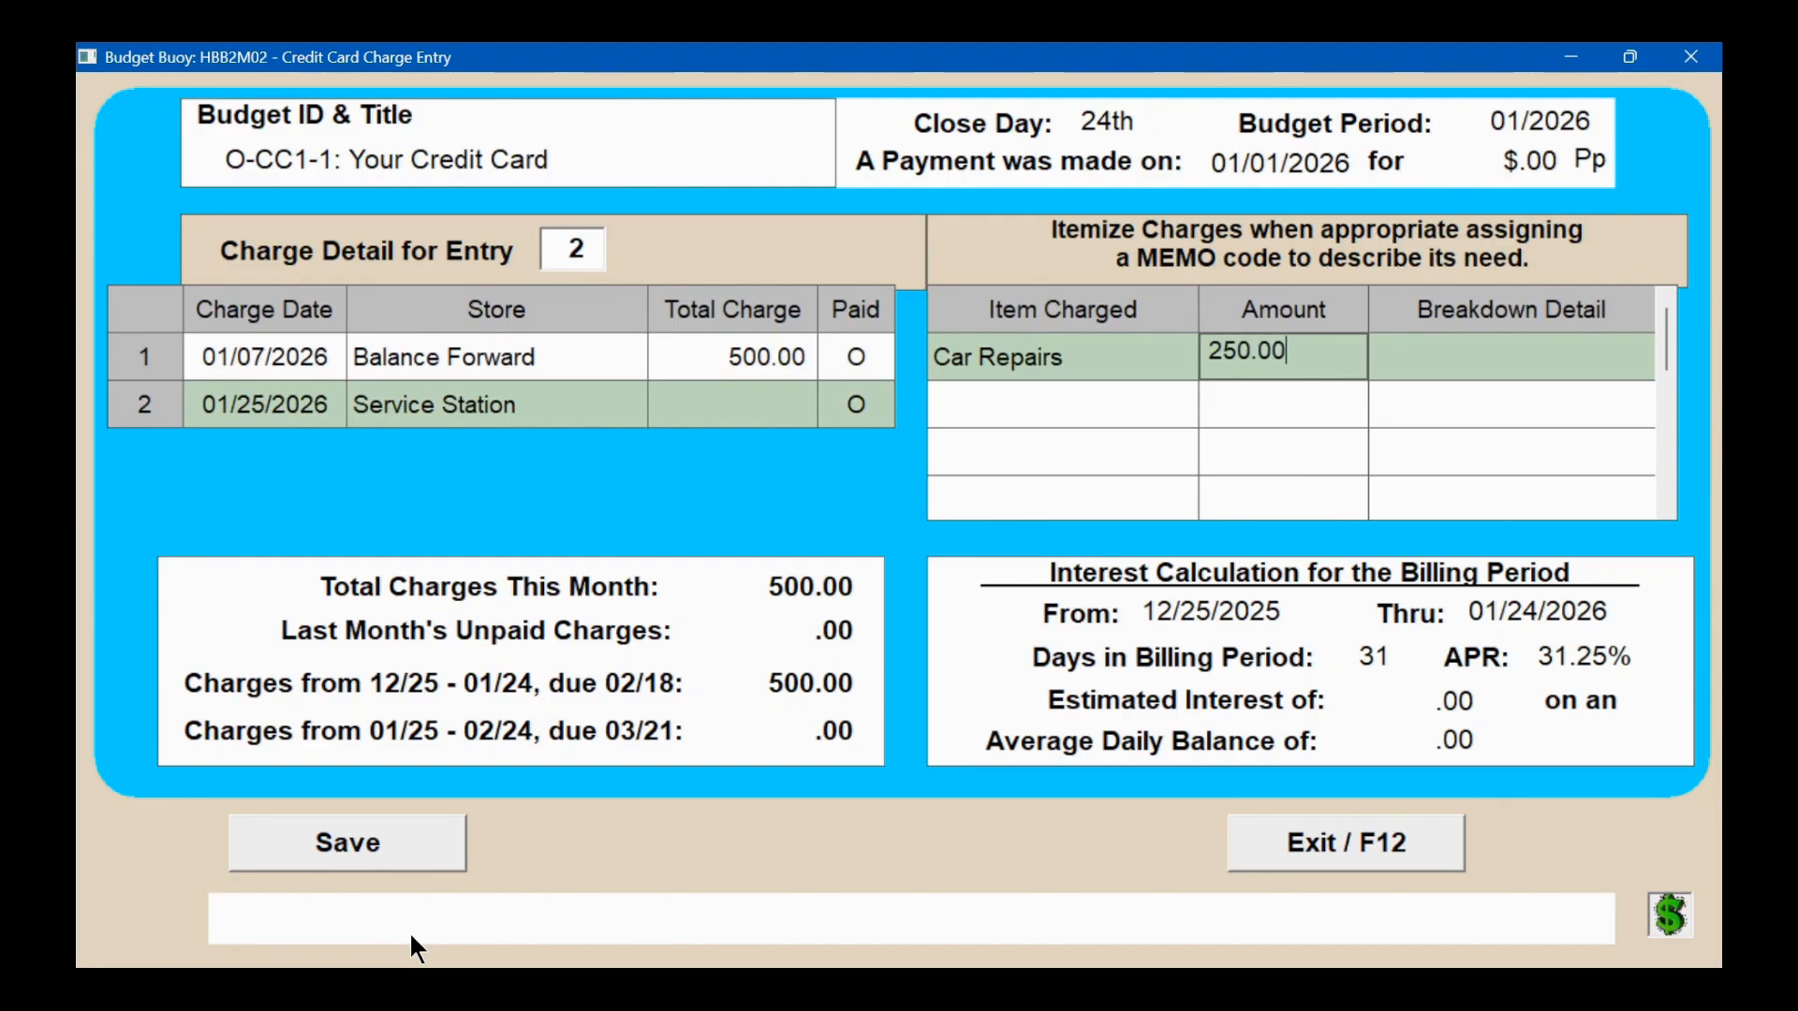
Step: Assign the Car #1 Service breakdown code from the AU - Automotive group to the Car Repairs item and save the charge
key(Return)
text(au)
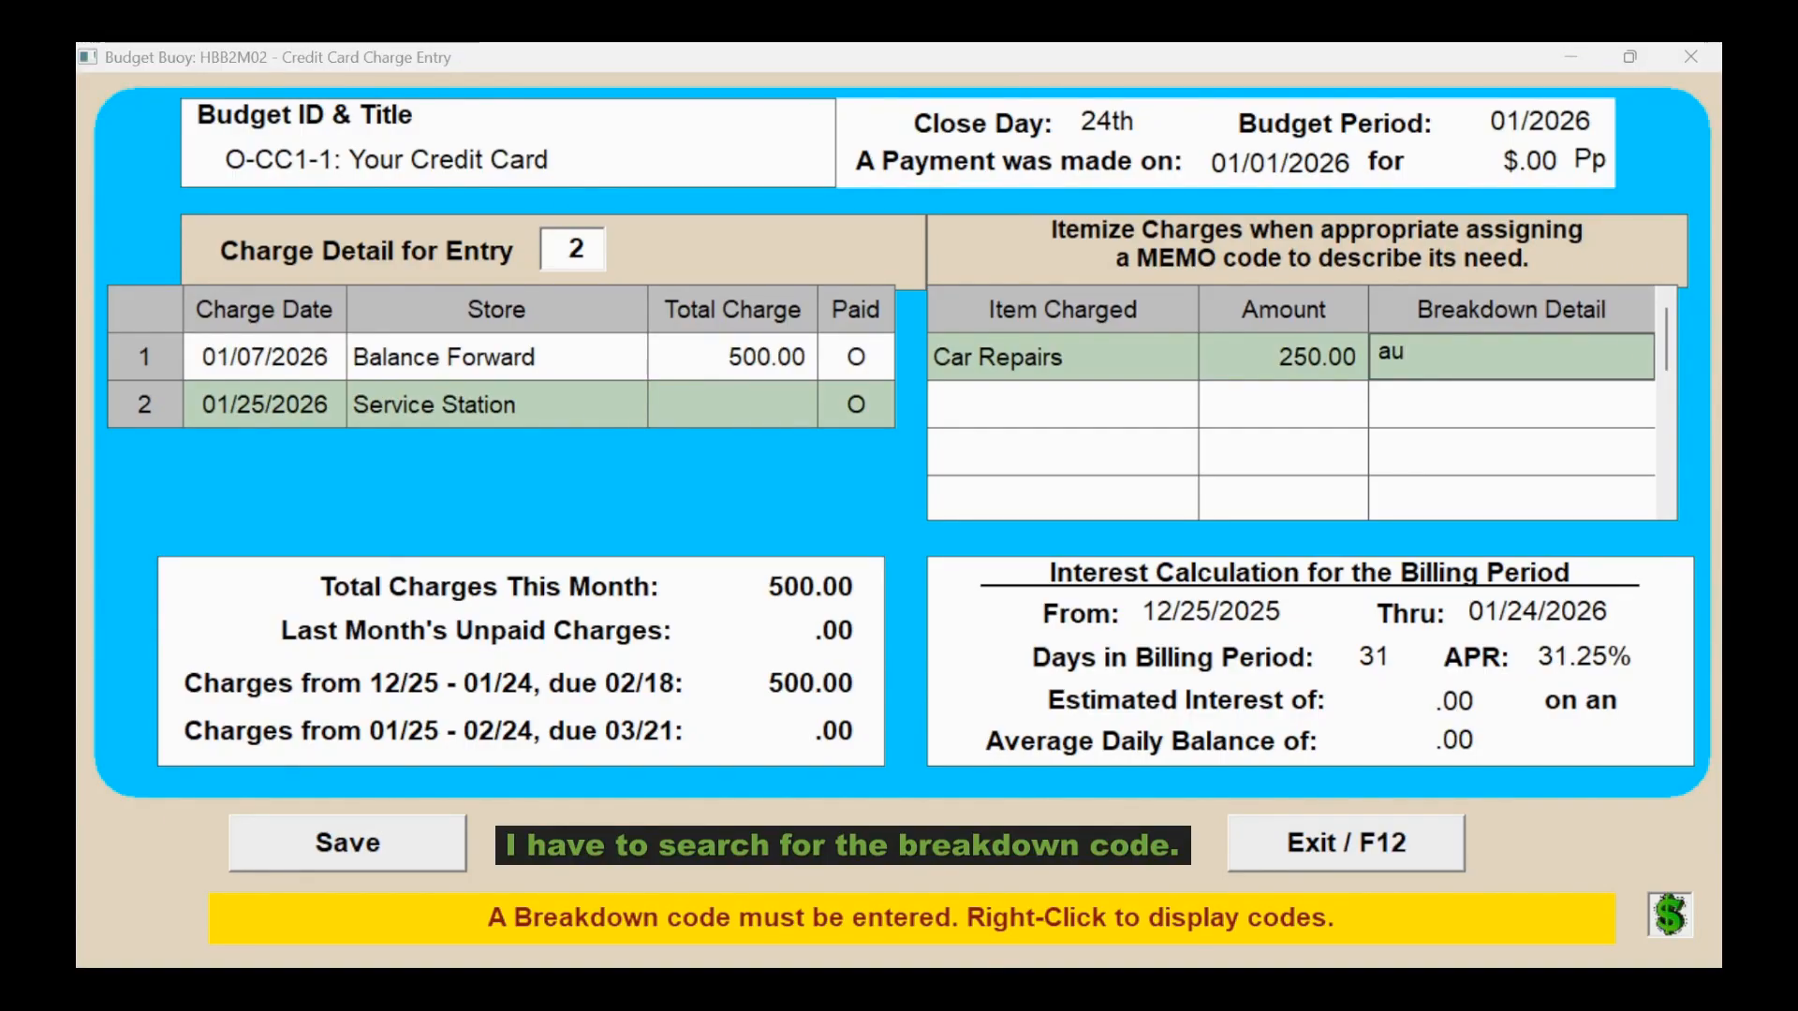
right_click(1408, 363)
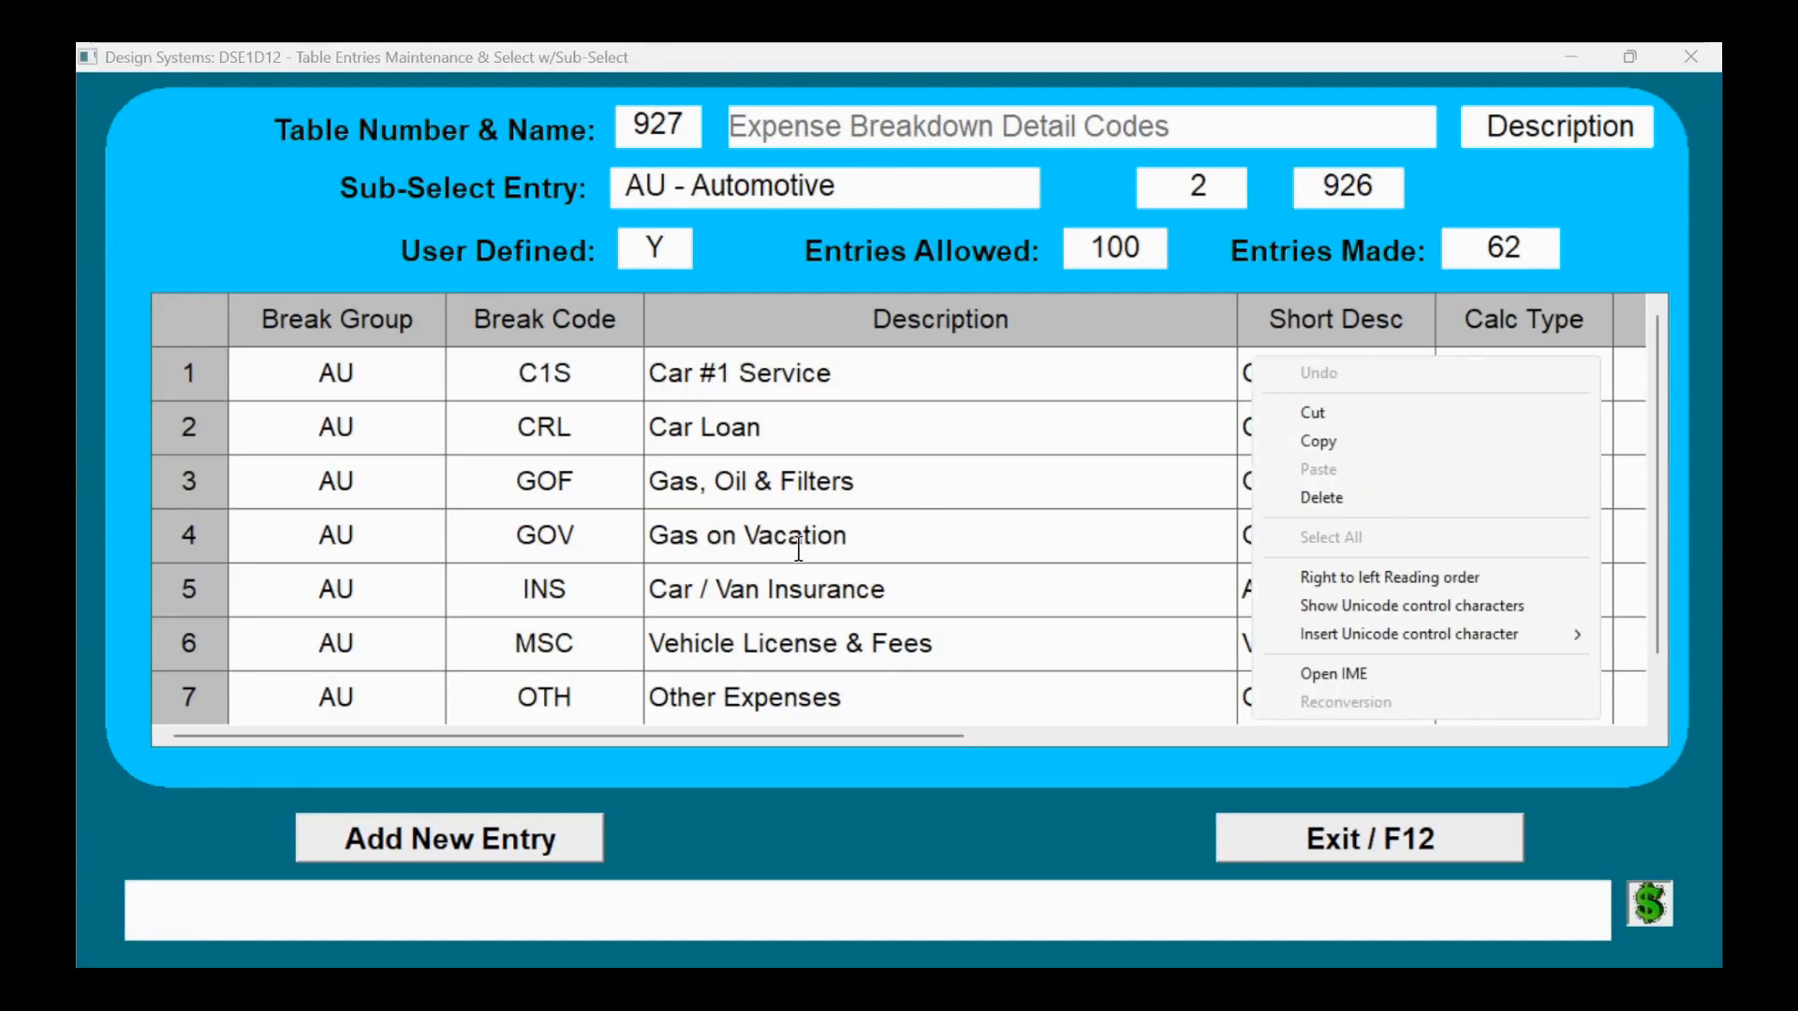
click(329, 375)
double_click(328, 375)
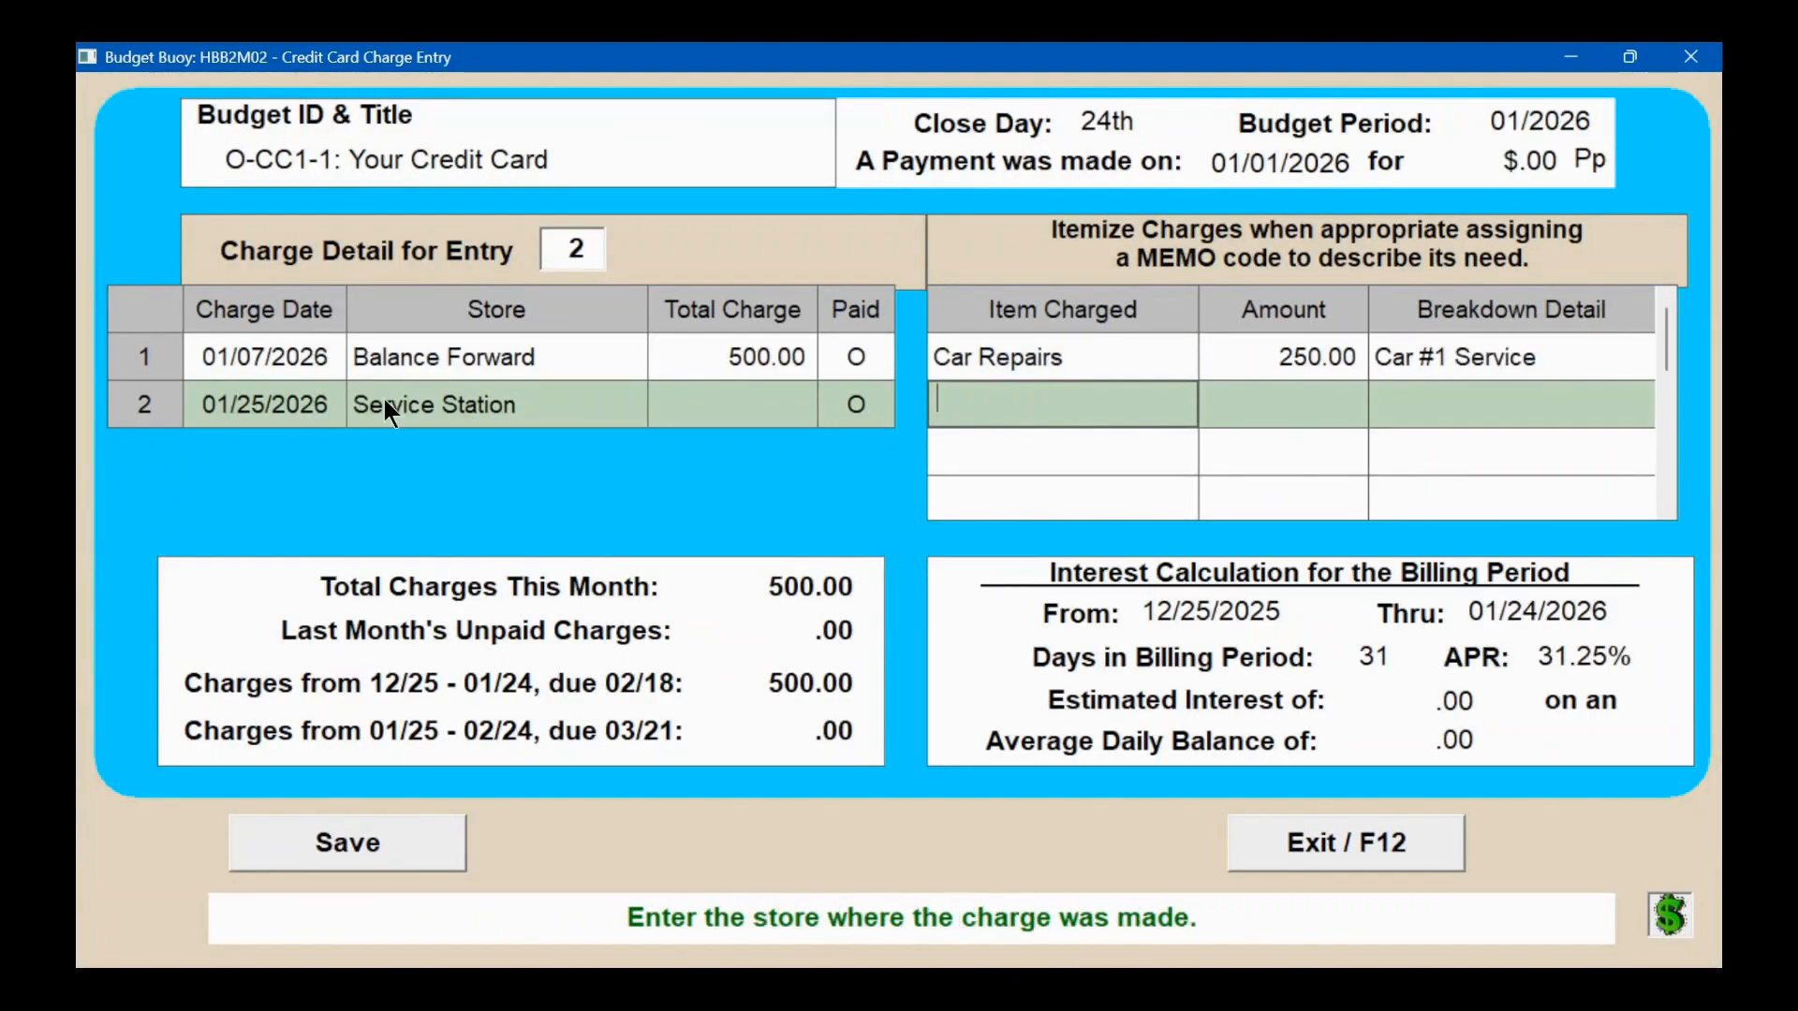
click(413, 818)
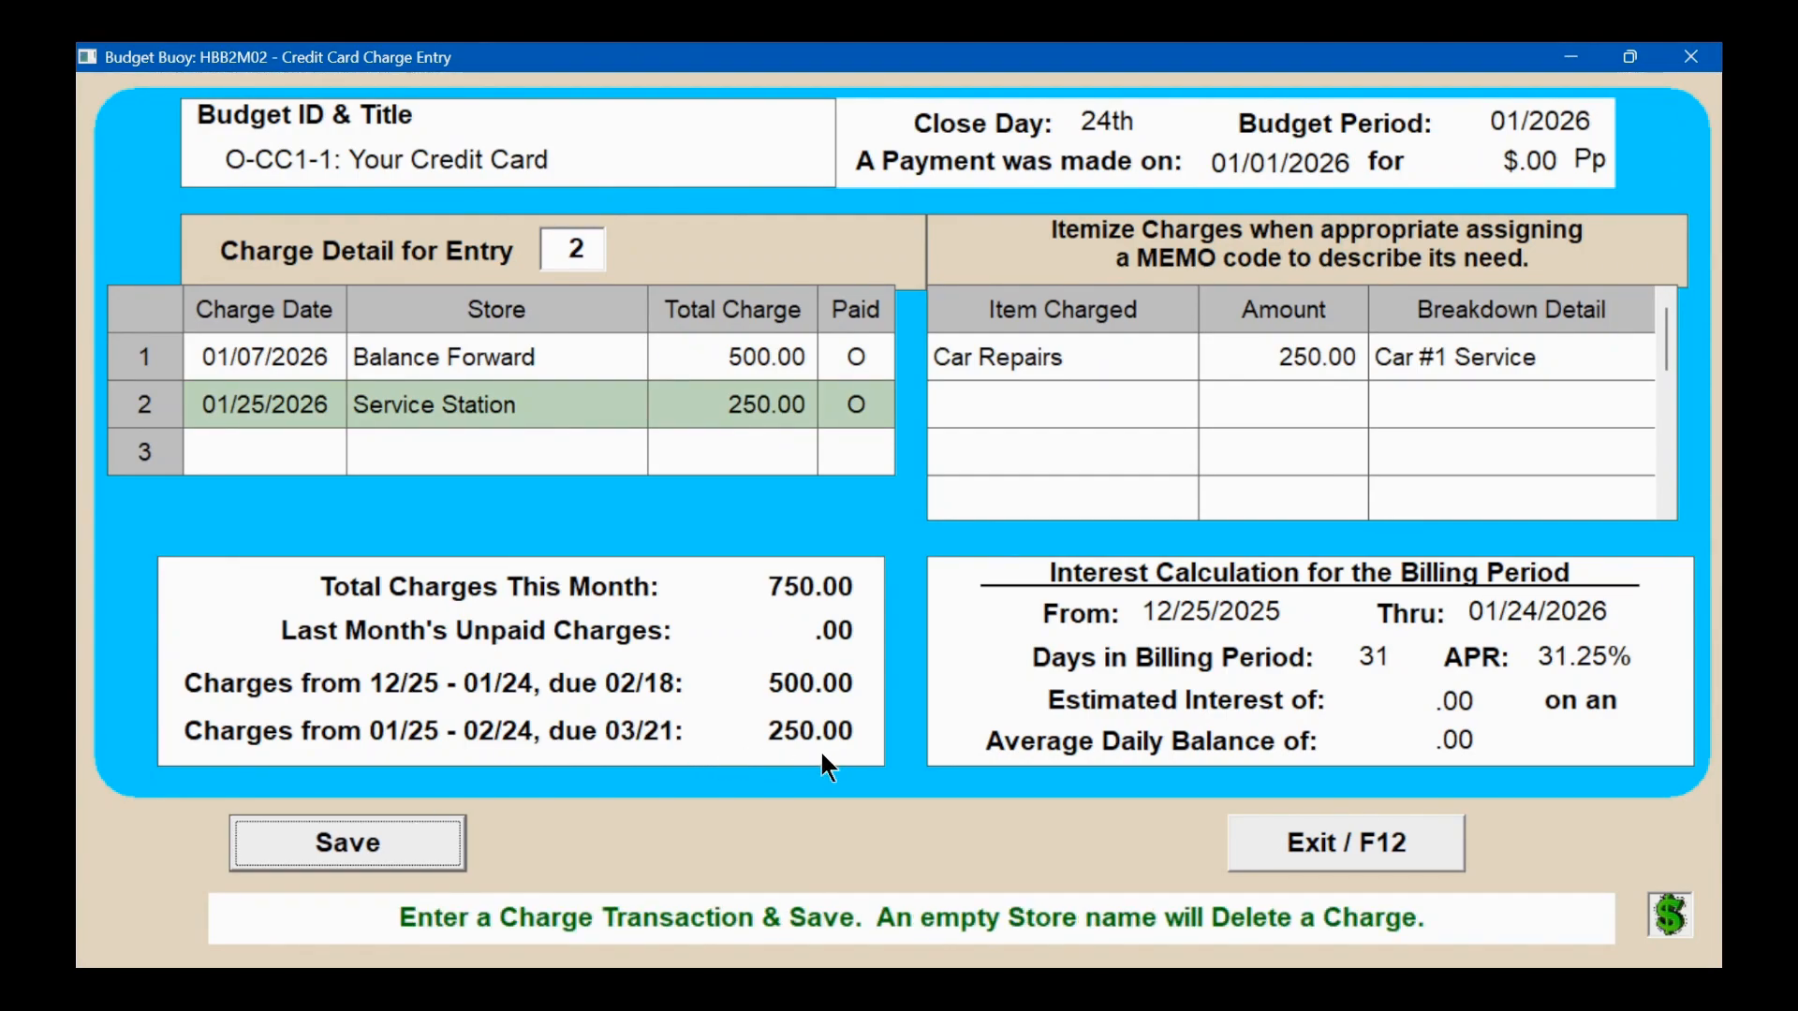
Step: Return to the category summary and advance the budget period through 02/2026 to 03/2026 to check the card payments and bank balances
click(1345, 839)
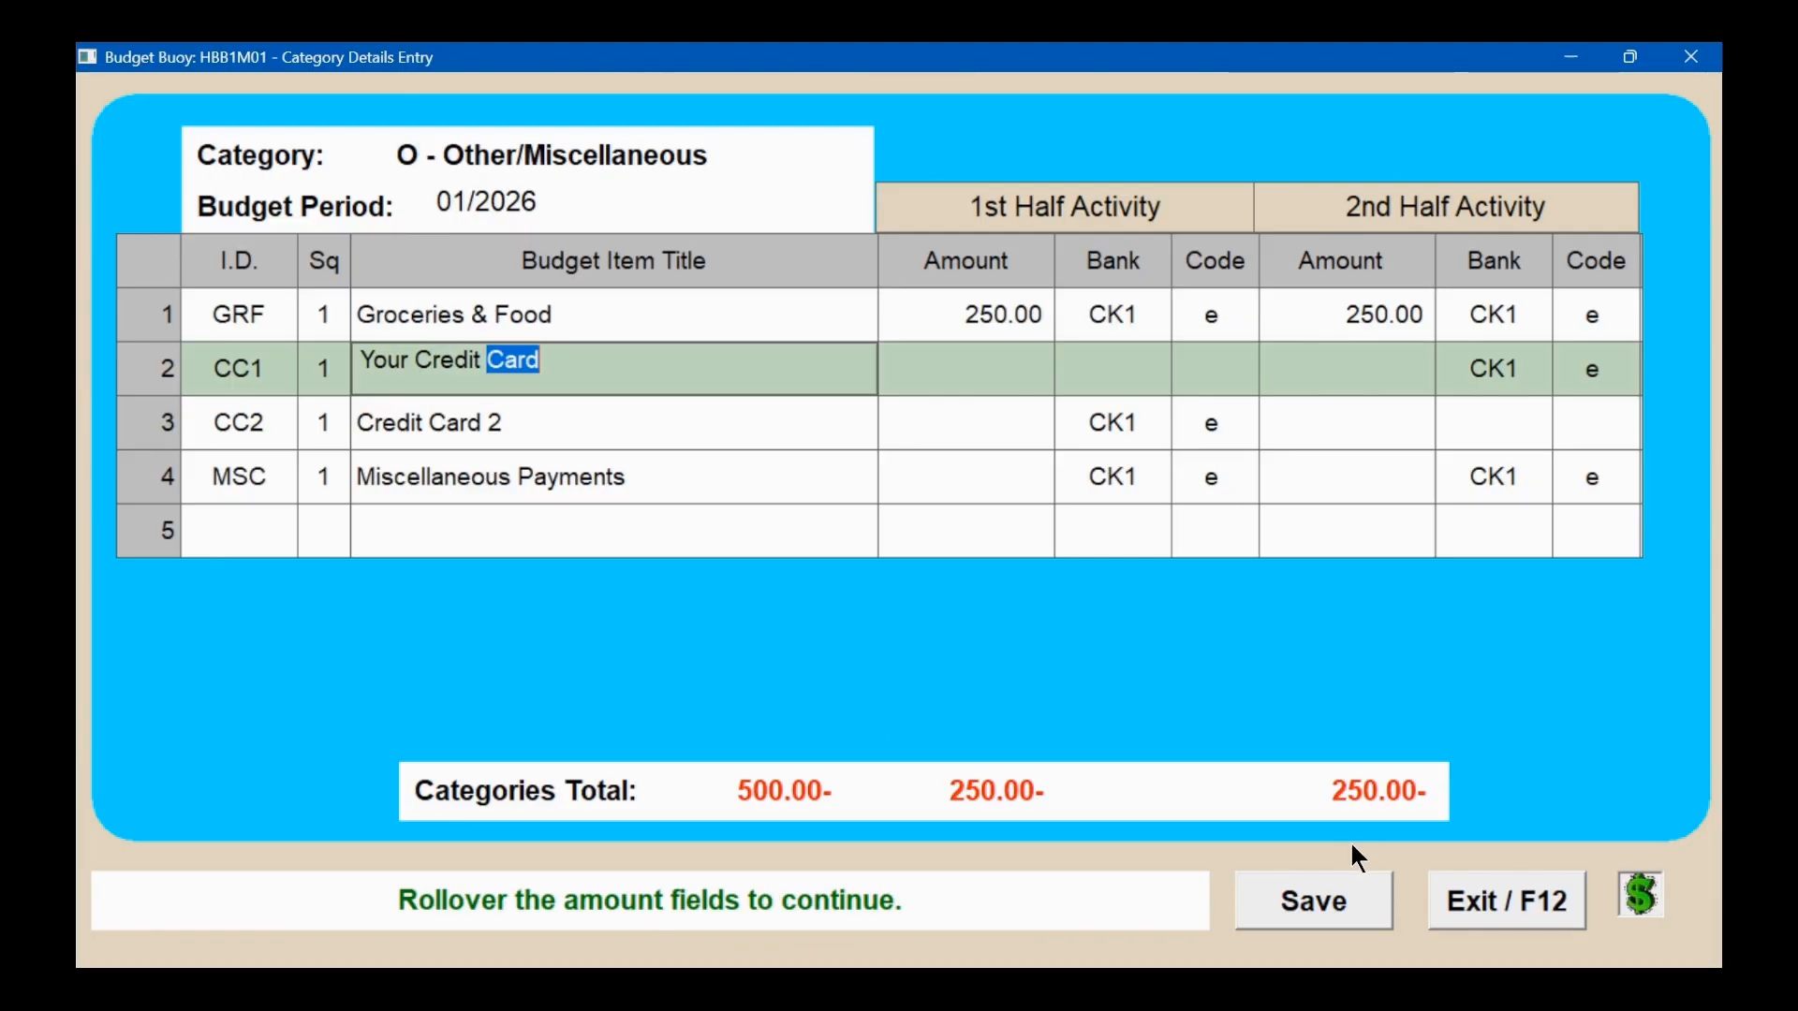
click(1478, 896)
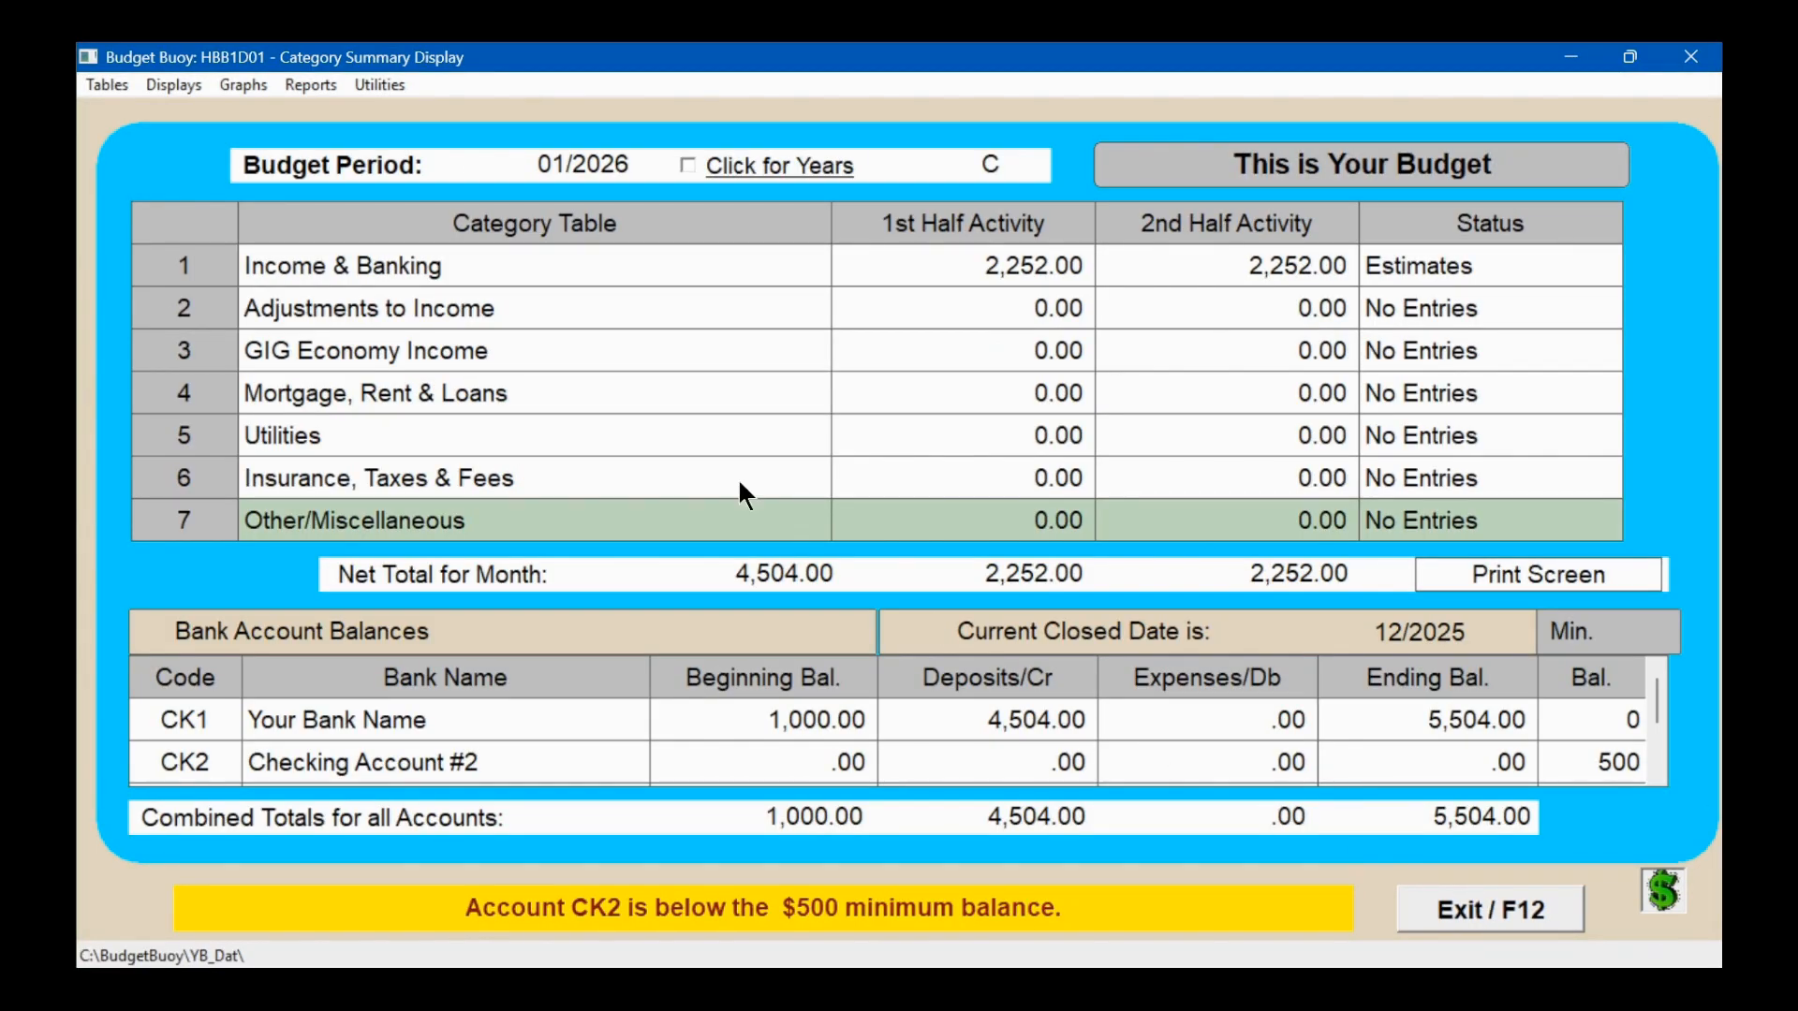
click(577, 171)
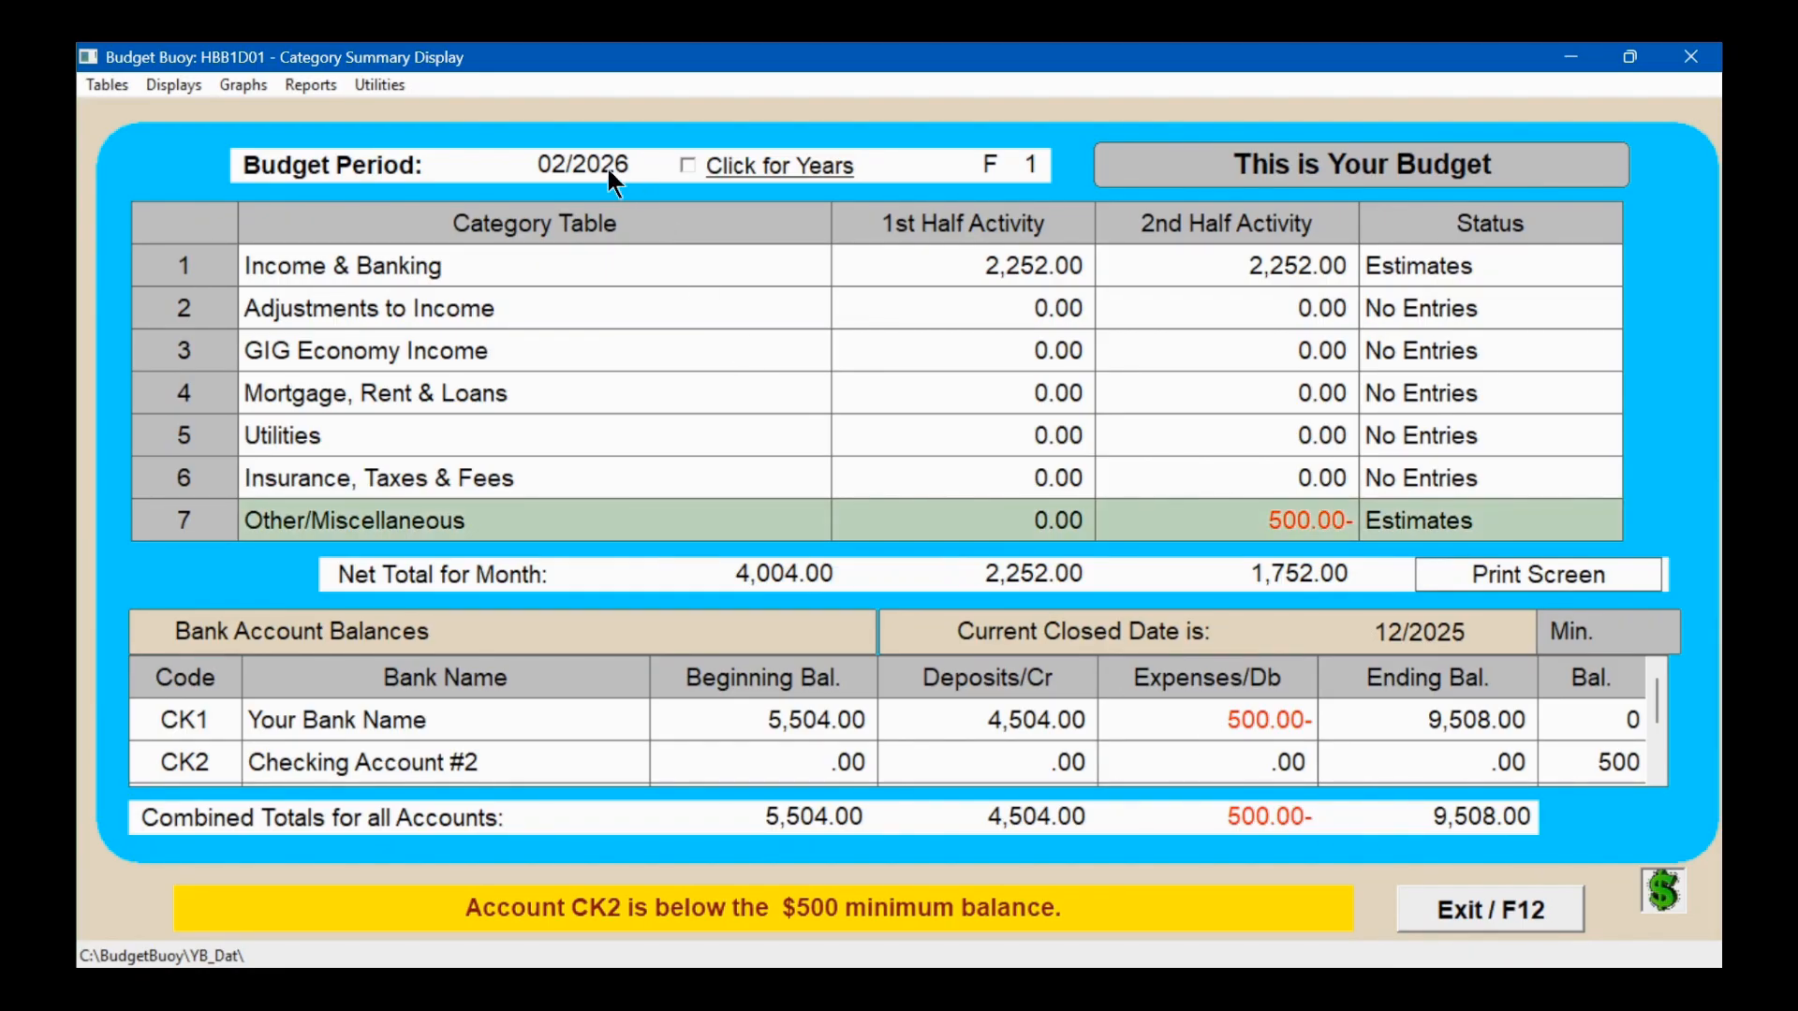
click(608, 171)
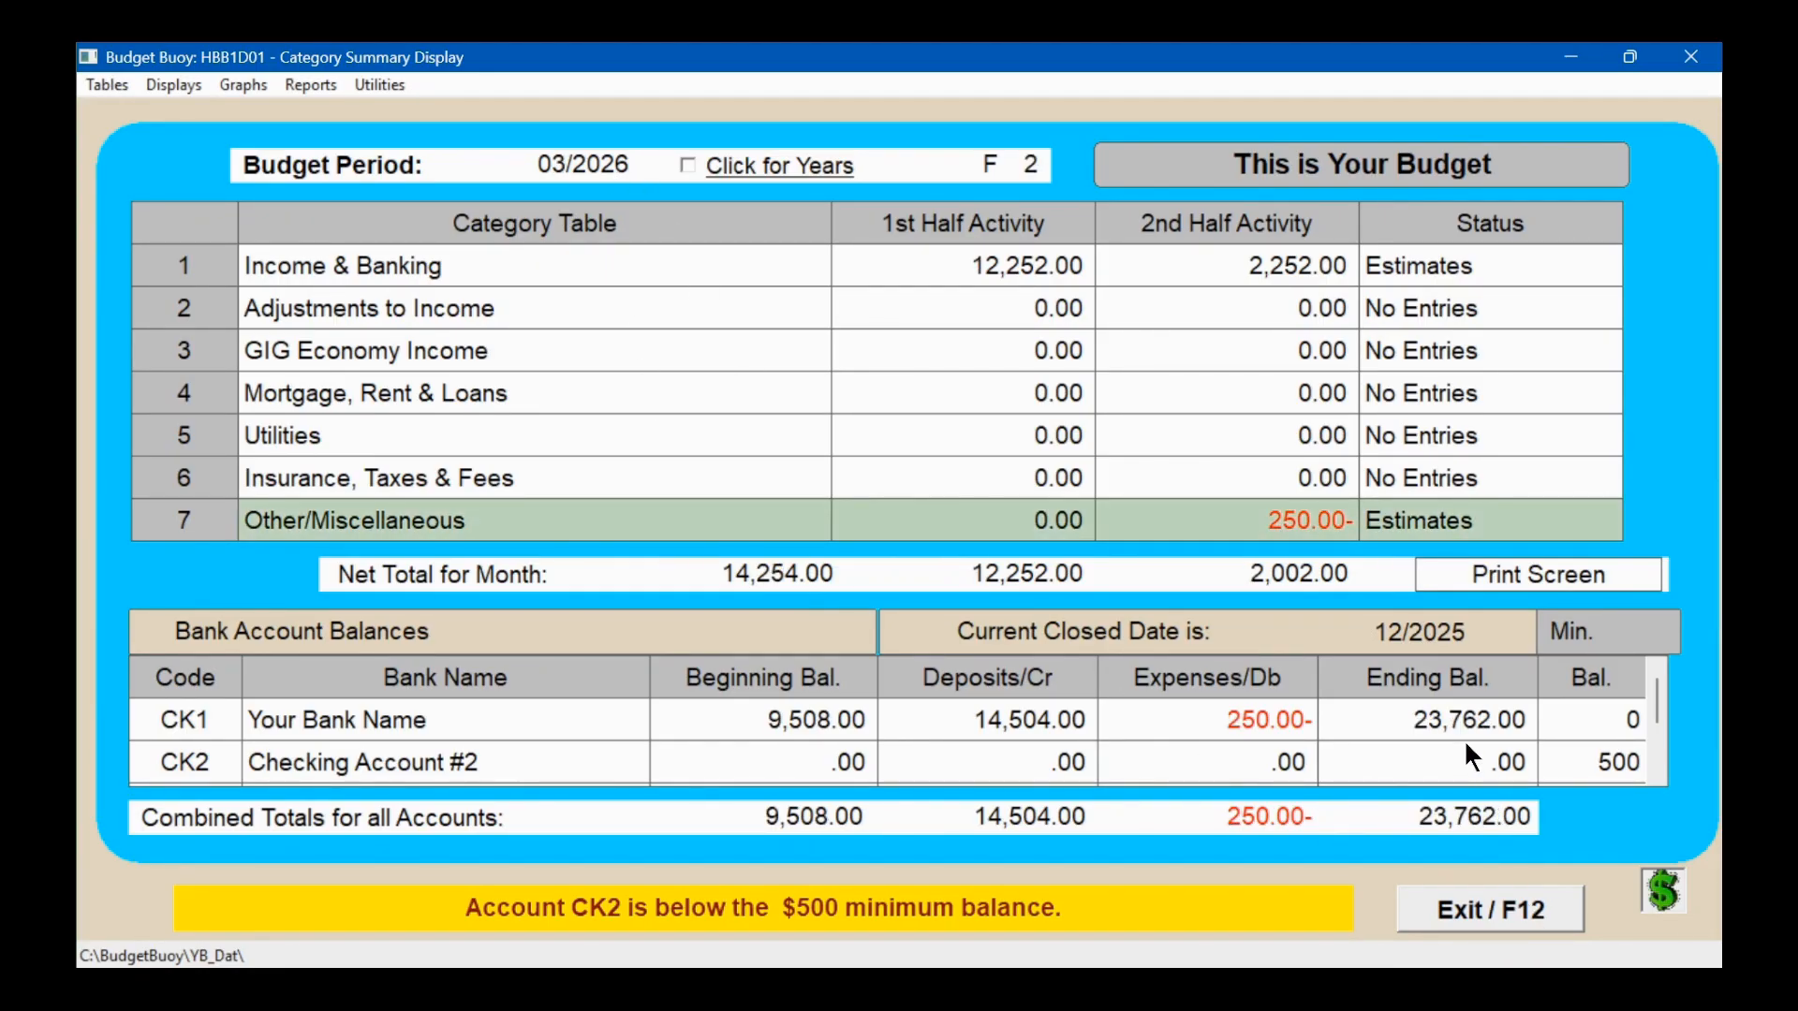